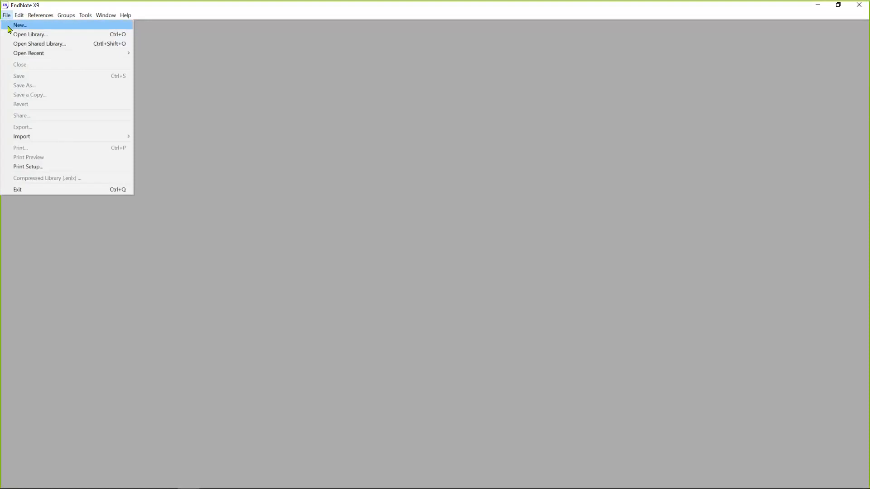
- Create a new reference library named My EndNote Library 20200408 in the Documents folder
left_click(9, 26)
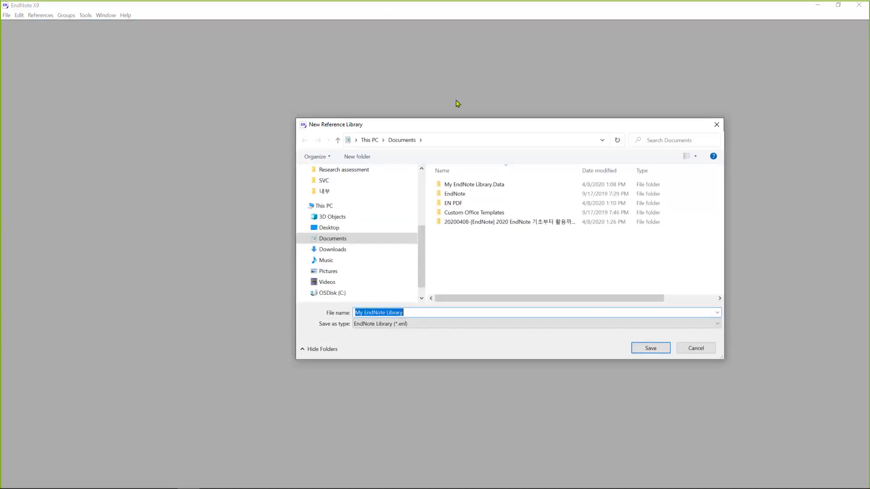
left_click_drag(468, 126, 444, 129)
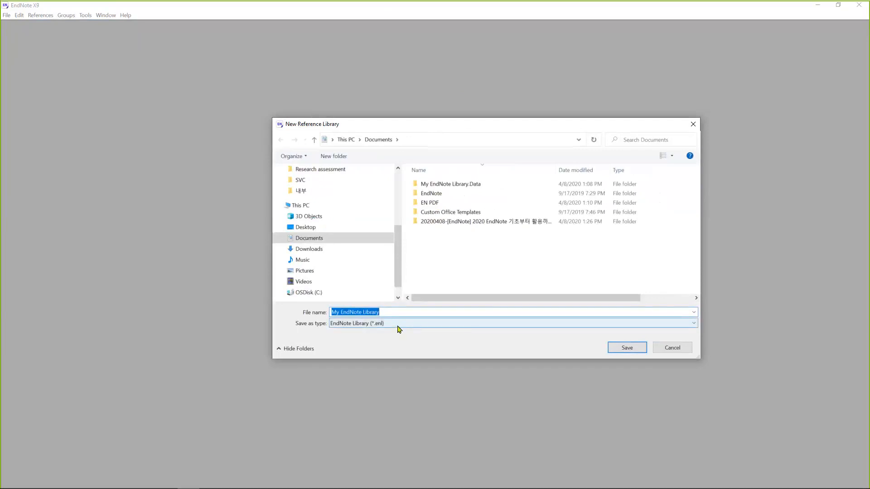
left_click(382, 309)
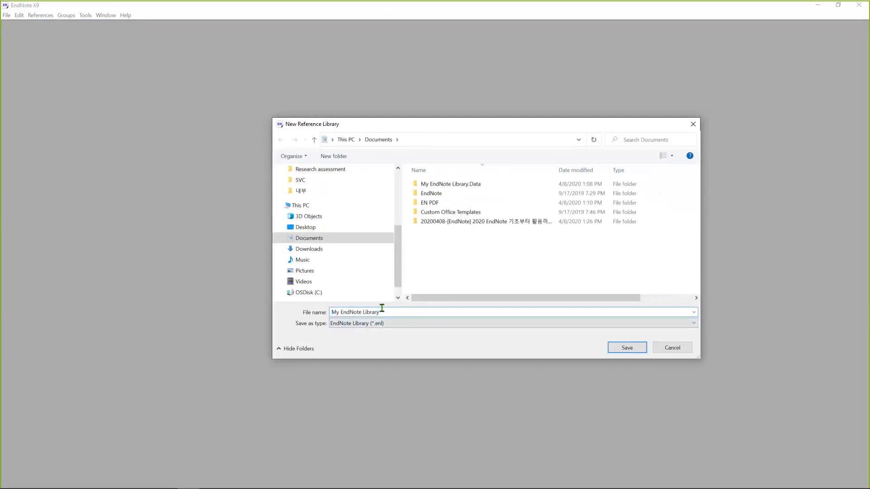
type("20200408")
left_click(626, 348)
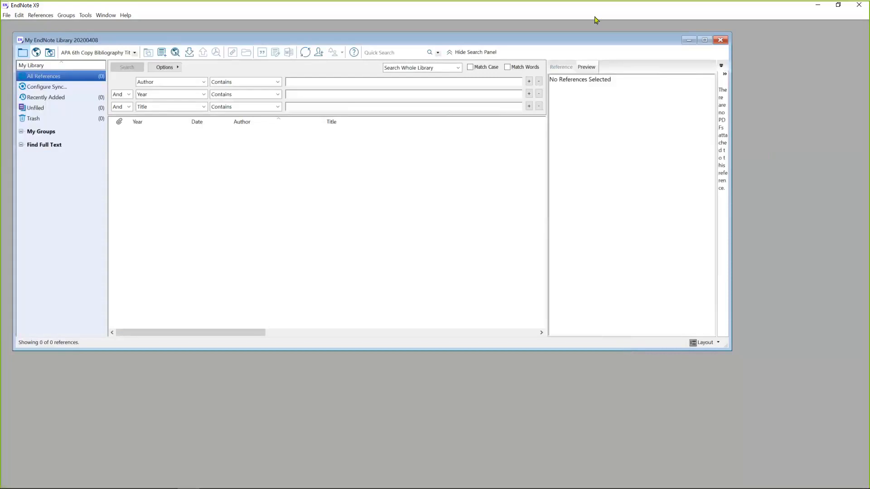
- Maximize and restore the library window, and widen the attached PDFs pane beside the reference preview
left_click(705, 40)
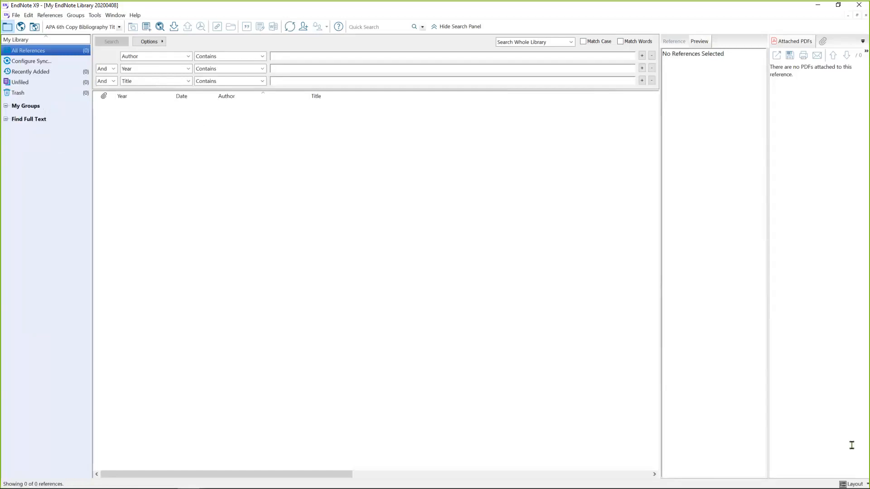
left_click(859, 19)
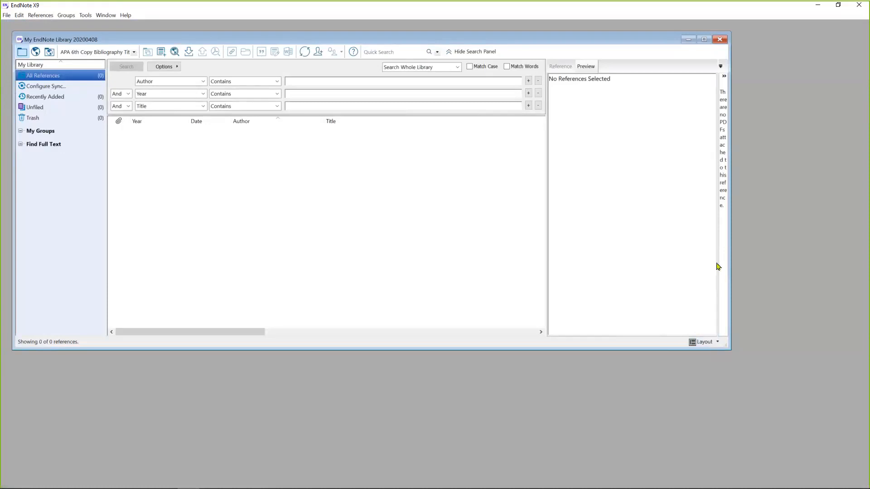
left_click_drag(716, 256, 653, 253)
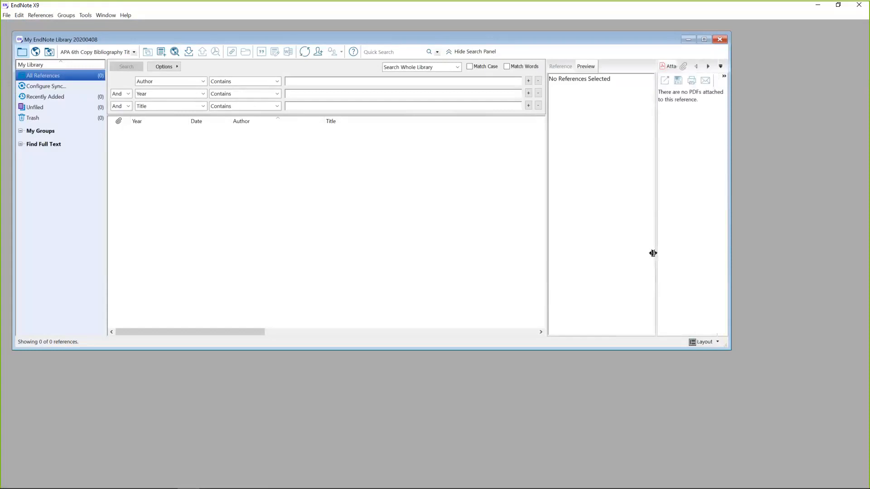
- Change the reference panel layout to Right and back to Right - Split
left_click(707, 343)
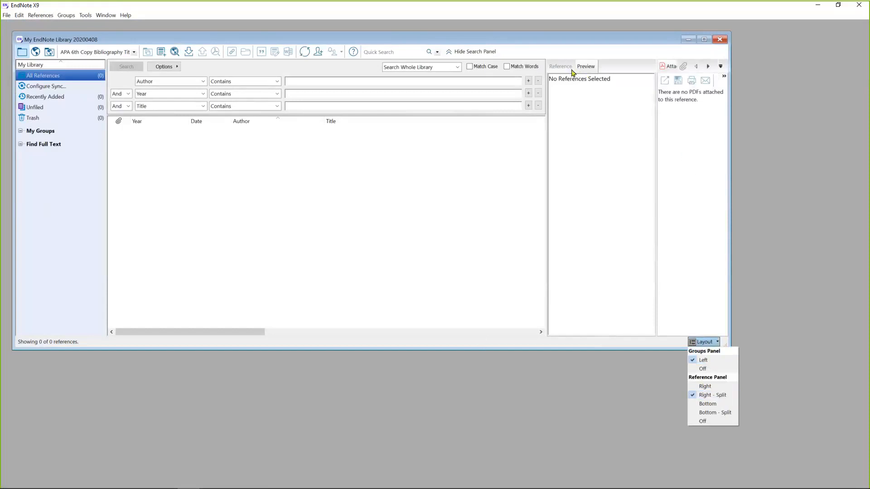
left_click(705, 385)
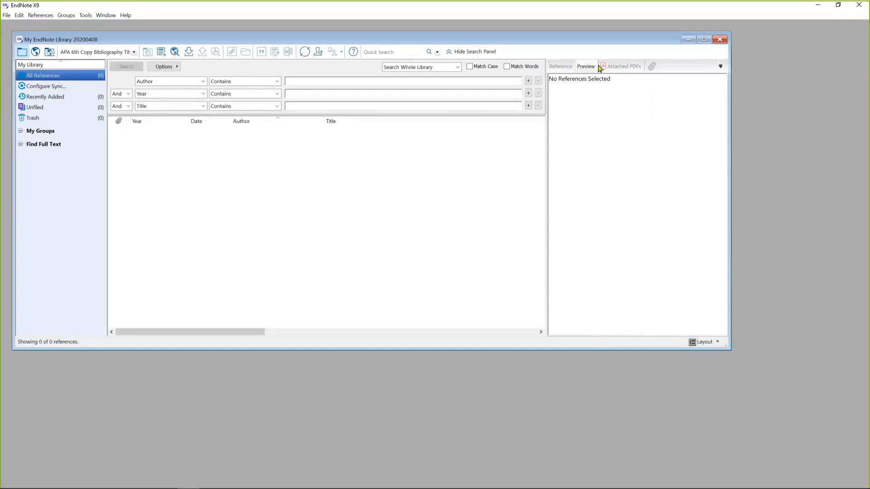
left_click(705, 341)
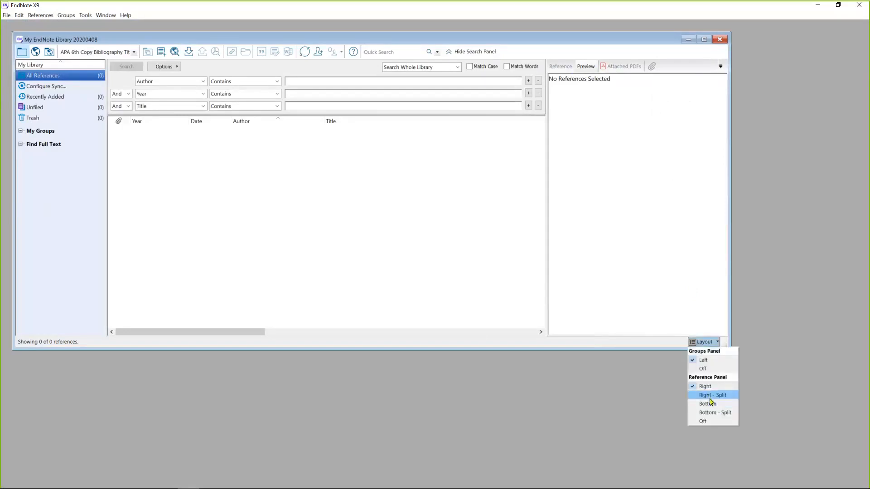
left_click(711, 397)
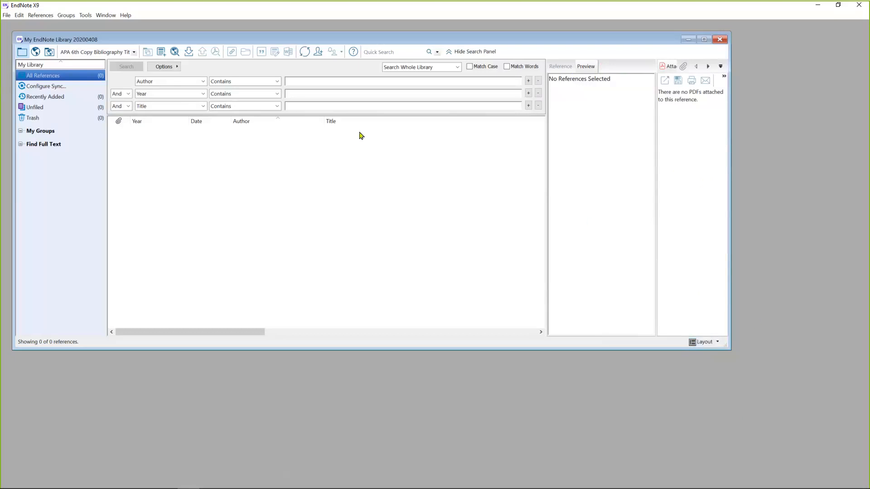
- Locate the My EndNote Library 20200408 file among the libraries available to open in Documents
left_click(7, 16)
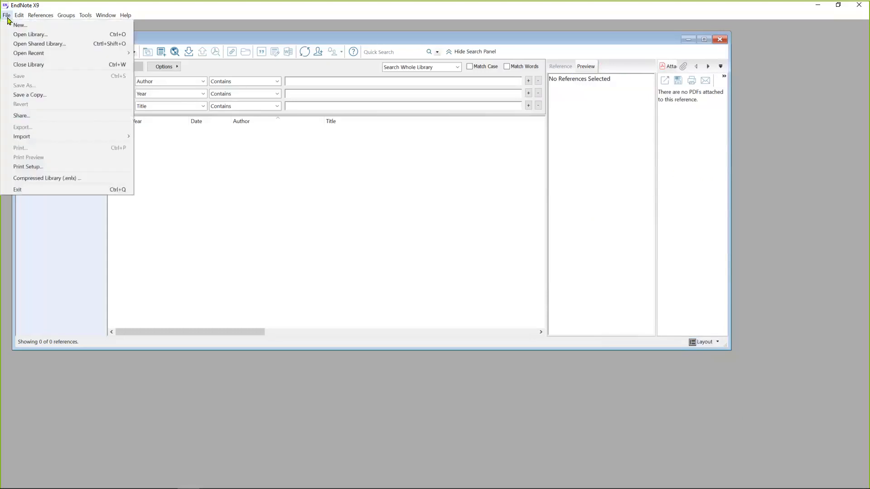
left_click(21, 38)
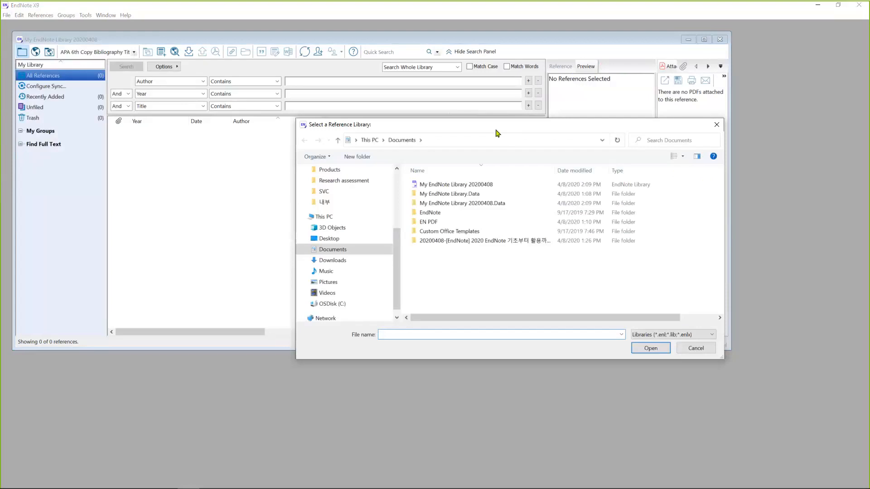
left_click_drag(497, 132, 484, 133)
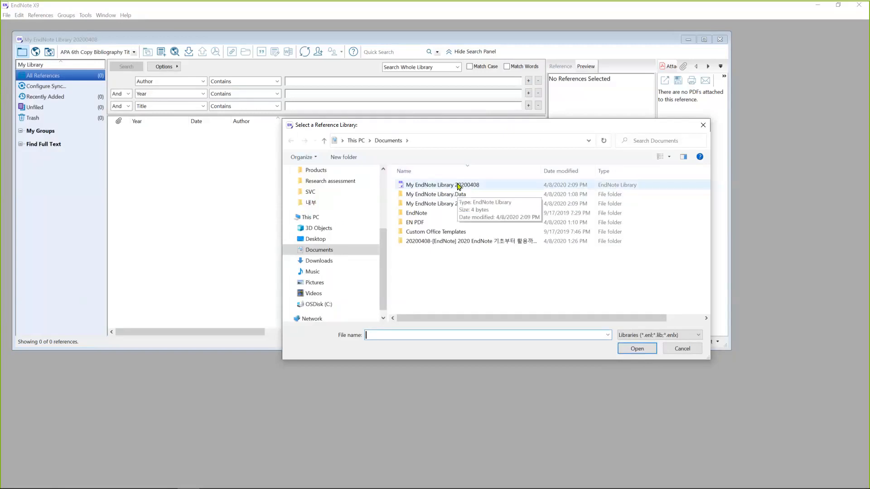
left_click(444, 186)
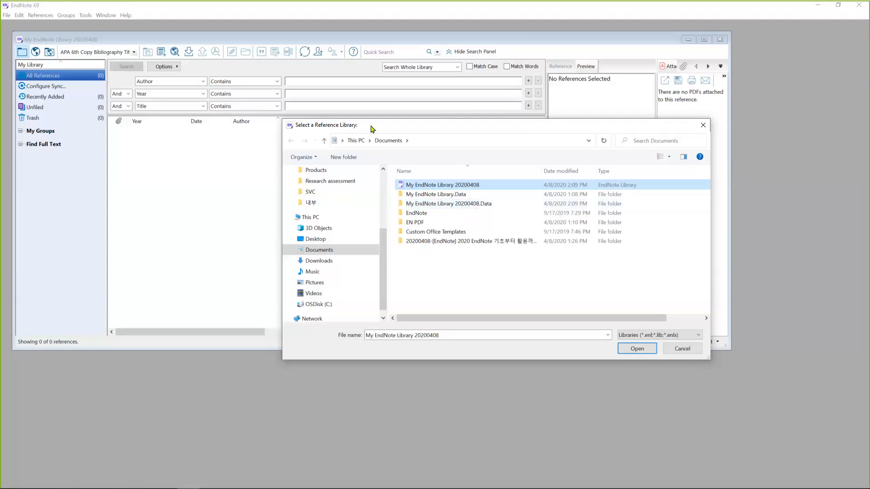
left_click(702, 126)
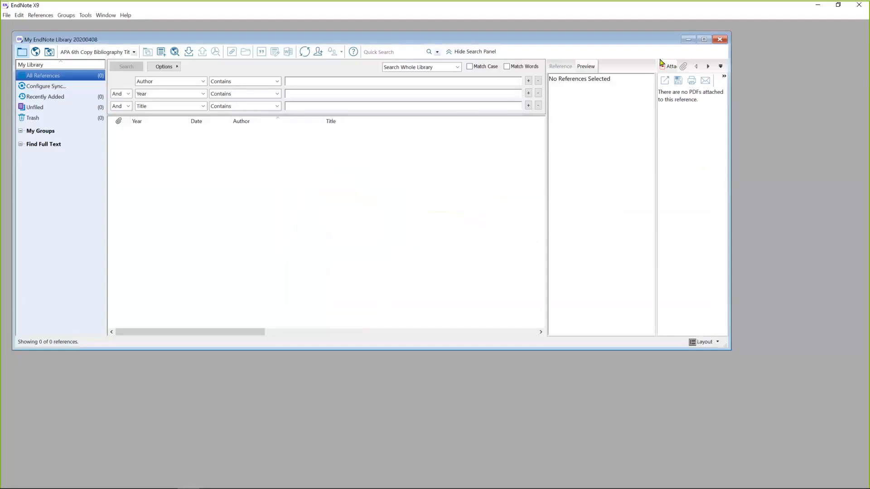
- Maximize the library window and connect to PubMed (NLM) in online search mode with a wider groups pane
left_click(703, 40)
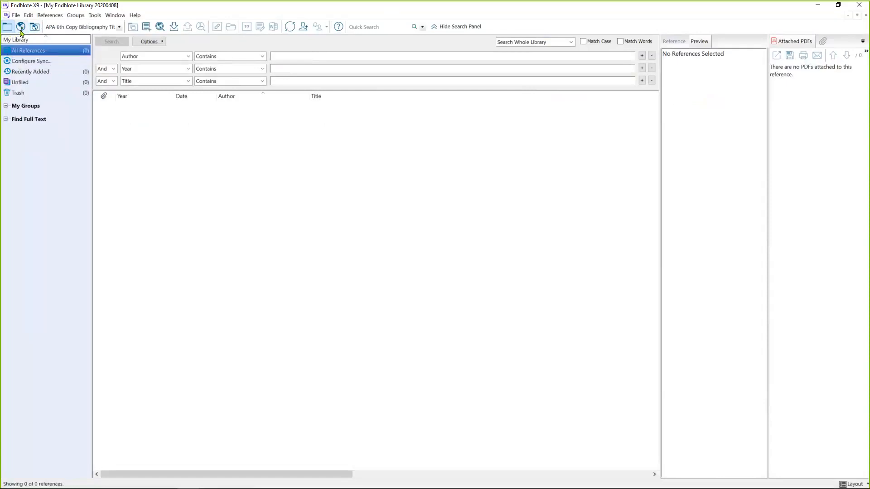
left_click(22, 30)
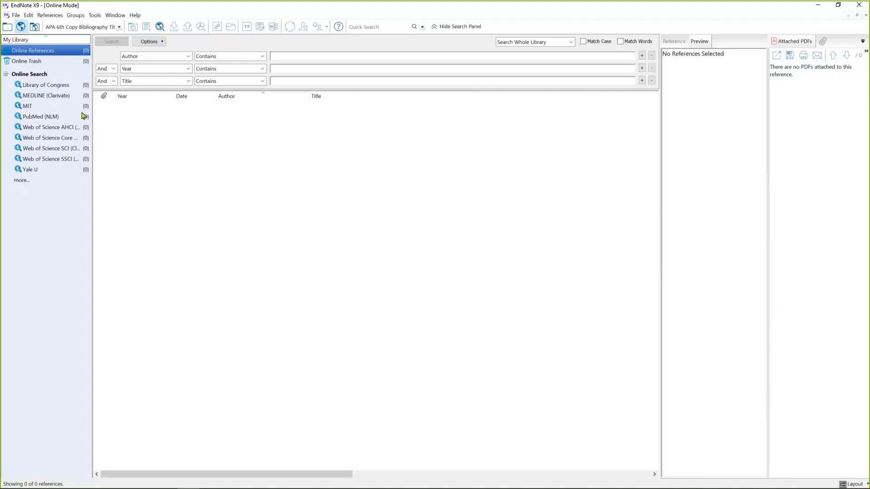
left_click(50, 118)
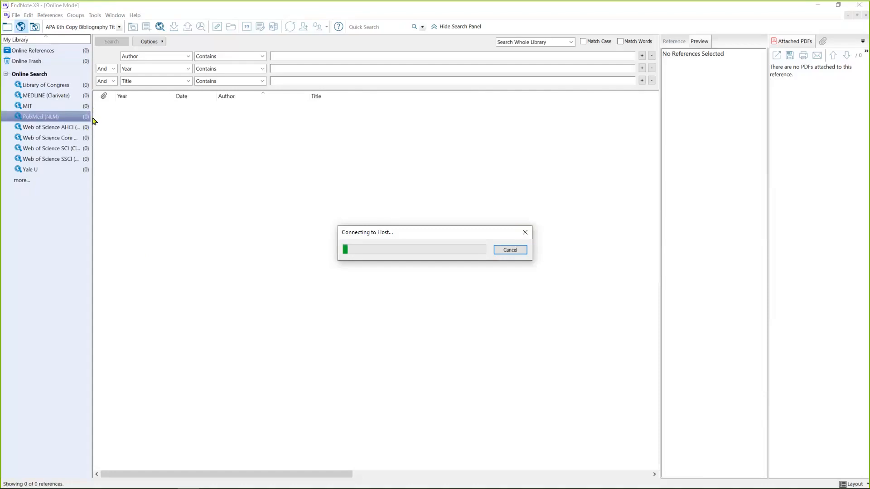
left_click(510, 249)
left_click(456, 270)
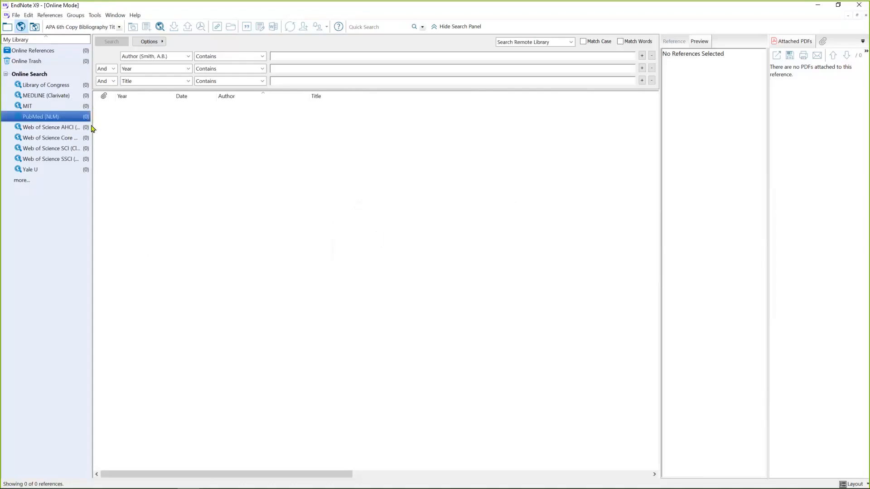
left_click_drag(92, 105, 136, 105)
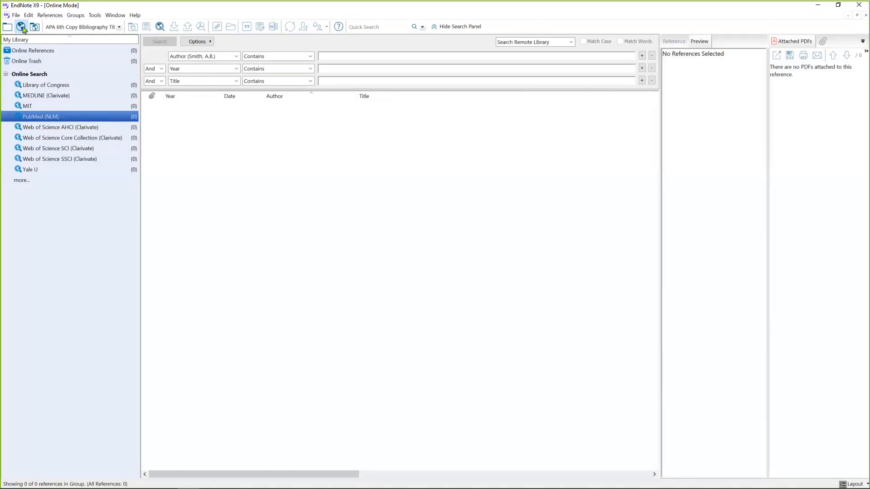
- Search the full list of online connection files for pubmed and select the PubMed (NLM) entry
left_click(22, 181)
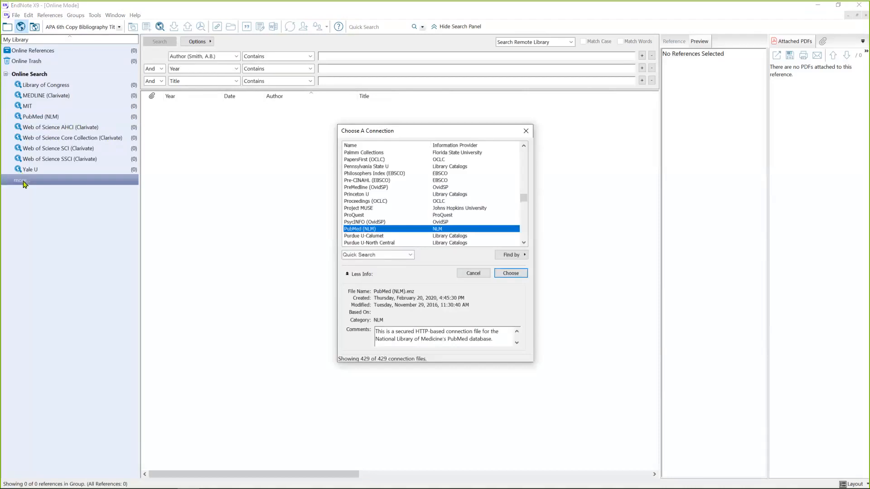
left_click(372, 254)
type("pu")
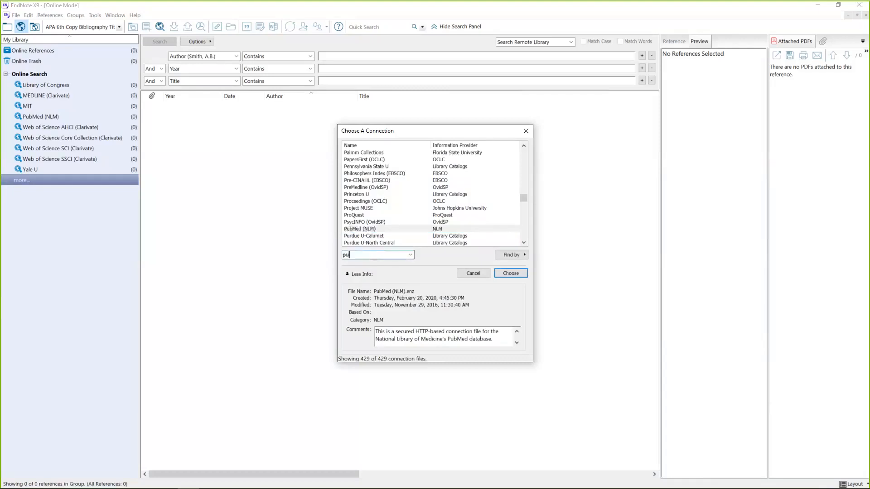
type("bmed")
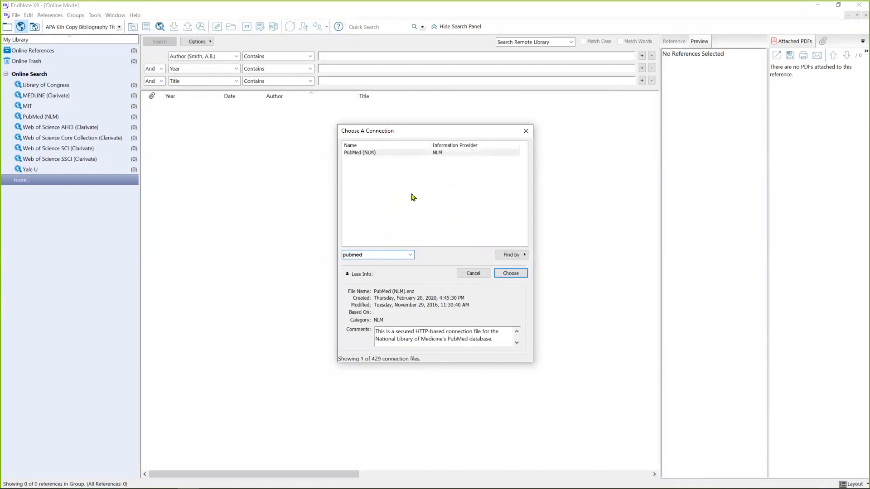
left_click(400, 154)
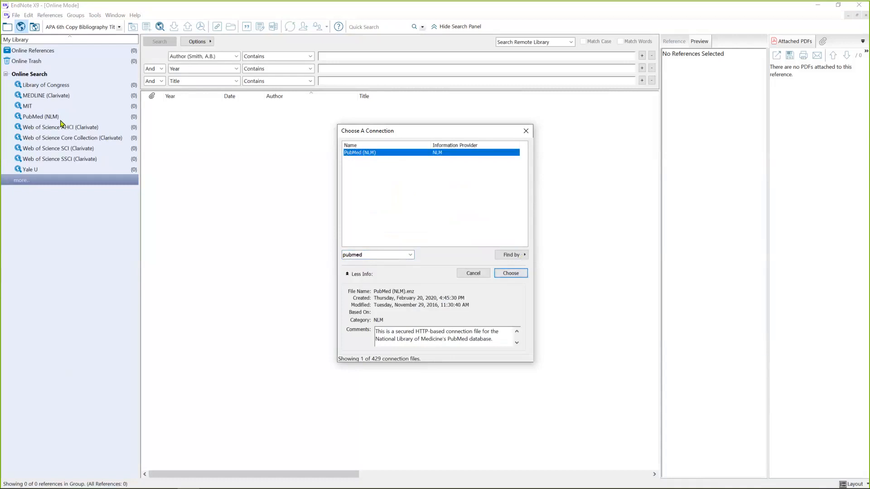
- Search the connection files for web and leave the connection list without choosing any database
left_click(347, 255)
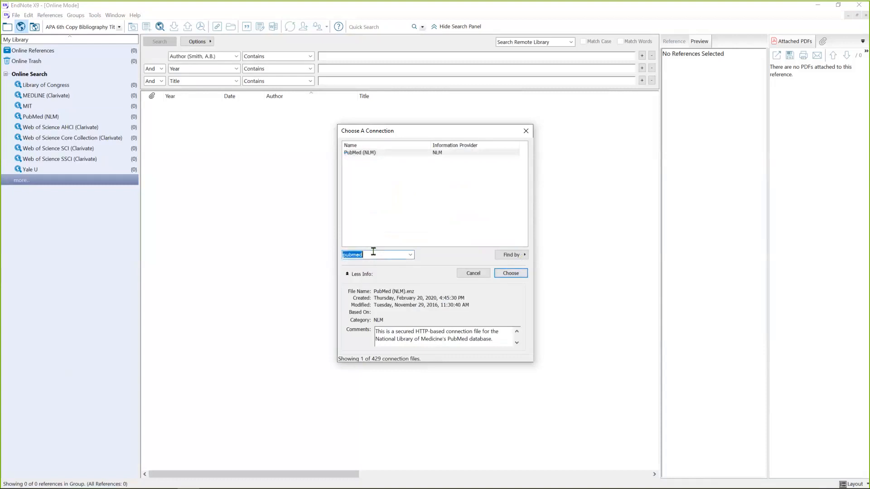
left_click_drag(372, 255, 344, 255)
type("web")
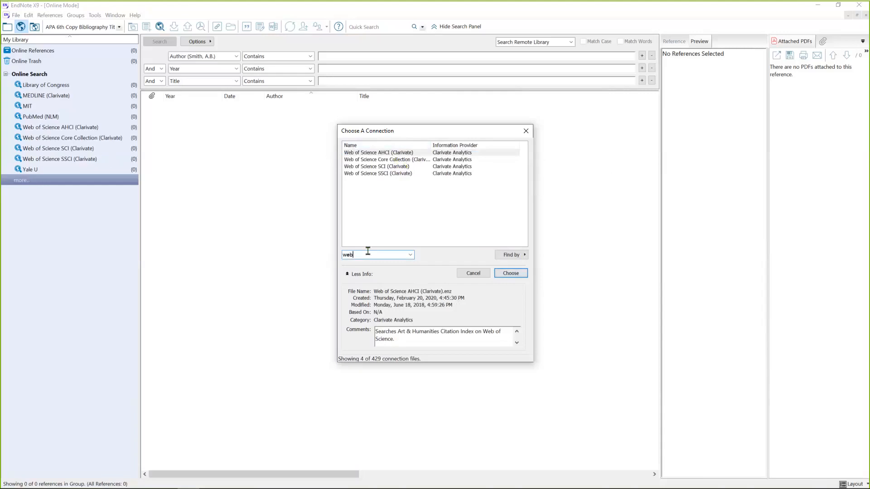
key("ctrl+a")
key("BackSpace")
left_click(524, 133)
left_click(22, 181)
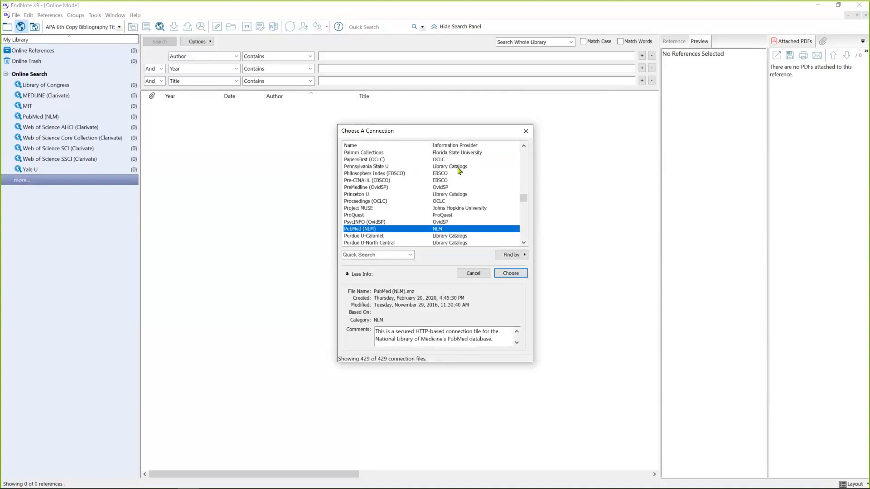
left_click(526, 131)
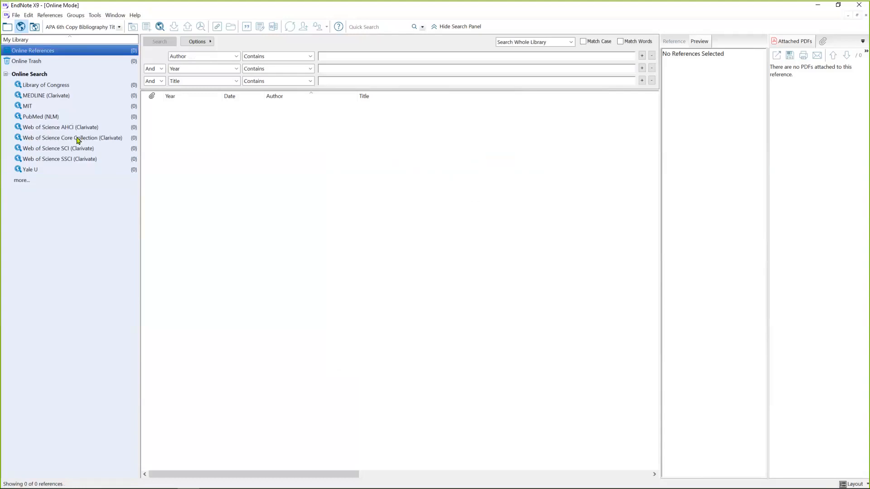
- Select PubMed (NLM) as the online database and set its first search criterion to All Fields contains covid-19
left_click(42, 117)
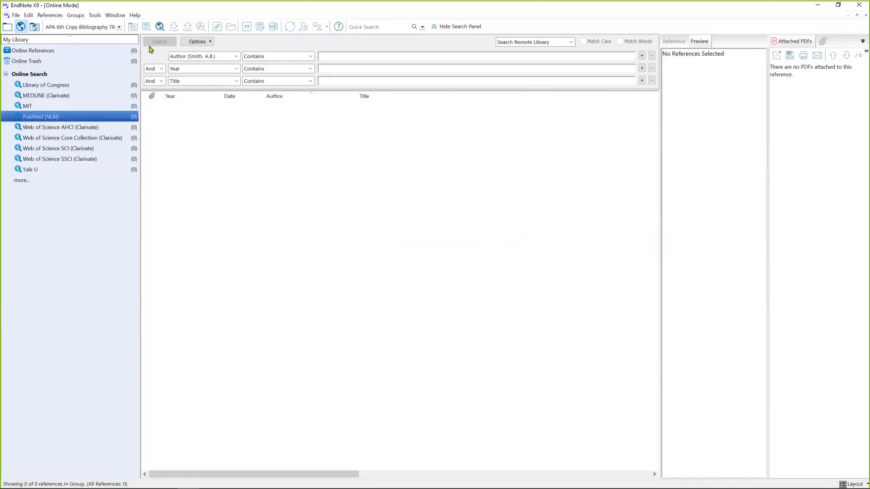
left_click(211, 56)
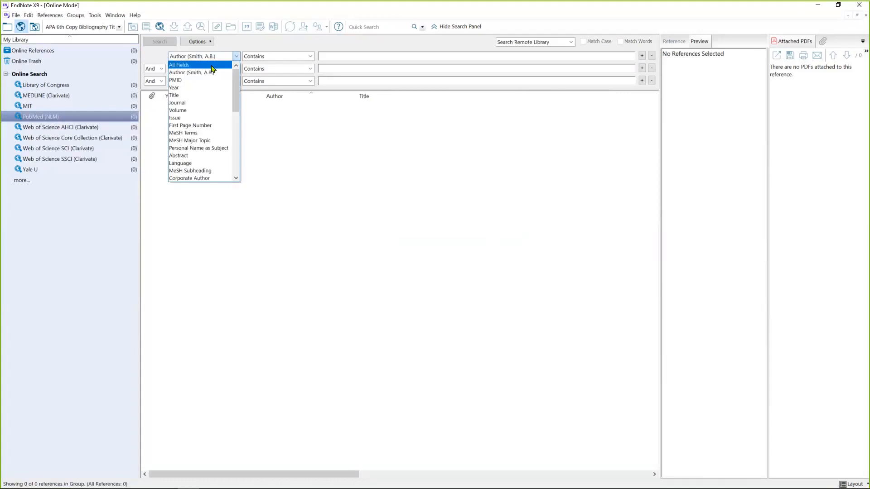
left_click(212, 67)
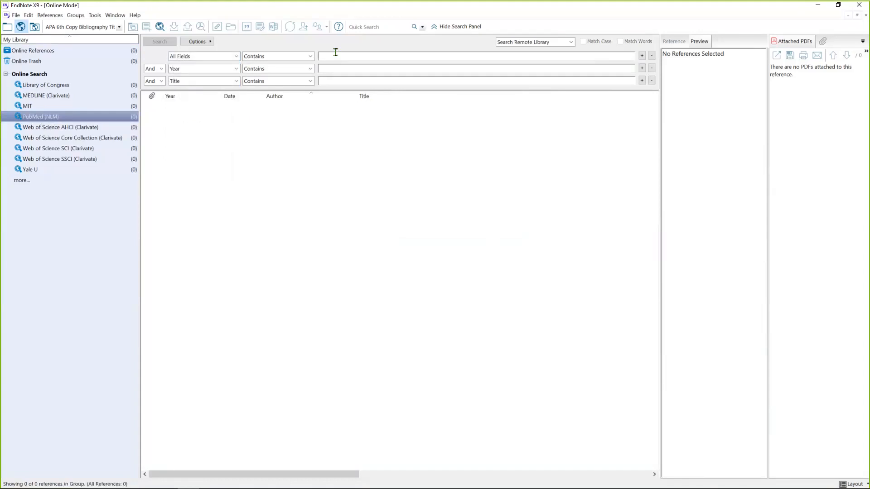
left_click(336, 54)
type("covid-19")
- Review the available search fields, keep All Fields, and run the PubMed search for covid-19
left_click(211, 59)
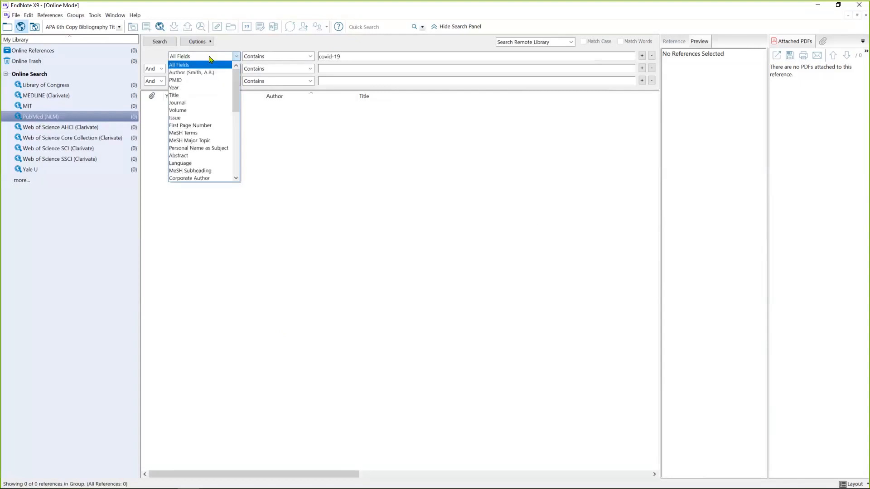
left_click(236, 58)
key("Tab")
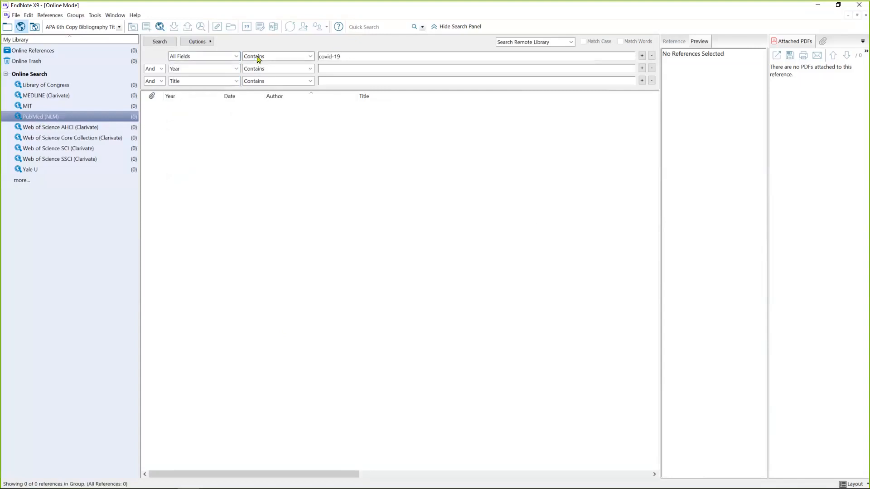
left_click_drag(350, 54, 312, 55)
left_click(163, 45)
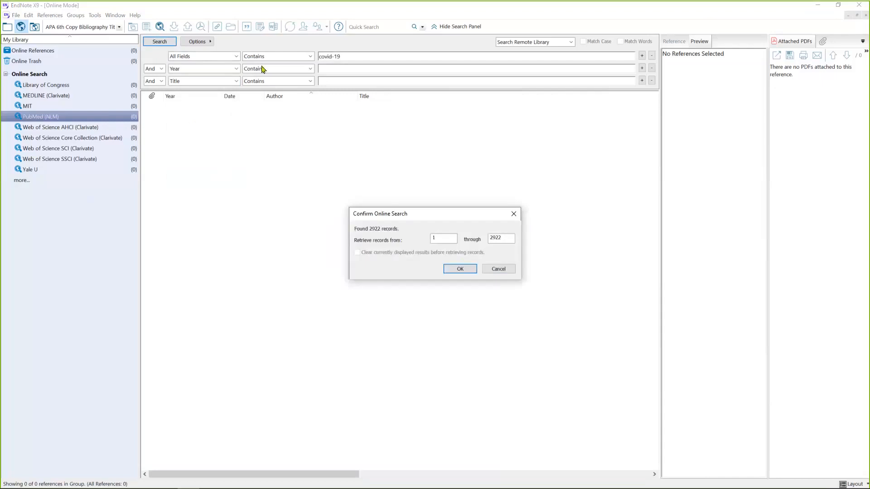
- Try to retrieve only records 1 through 10 of the PubMed search
left_click(506, 237)
left_click_drag(506, 237, 486, 237)
type("10")
left_click(460, 269)
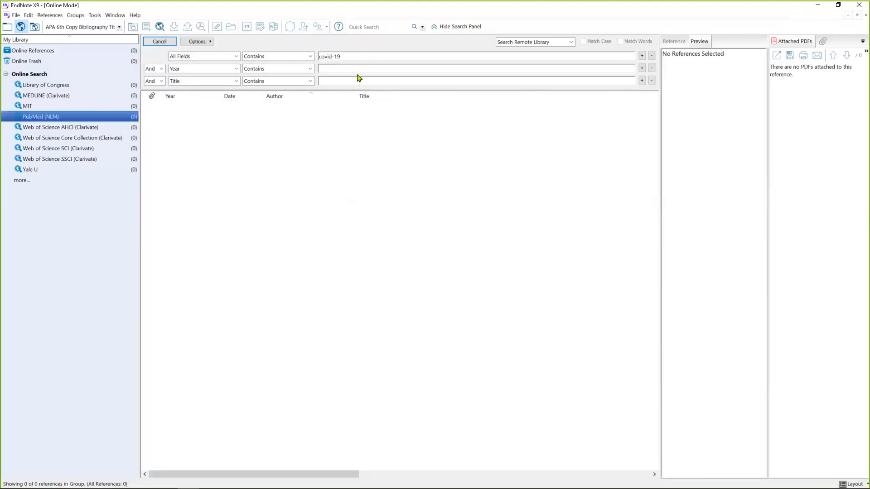
- Run the covid-19 search in PubMed again and retrieve only records 1 through 10
left_click(388, 54)
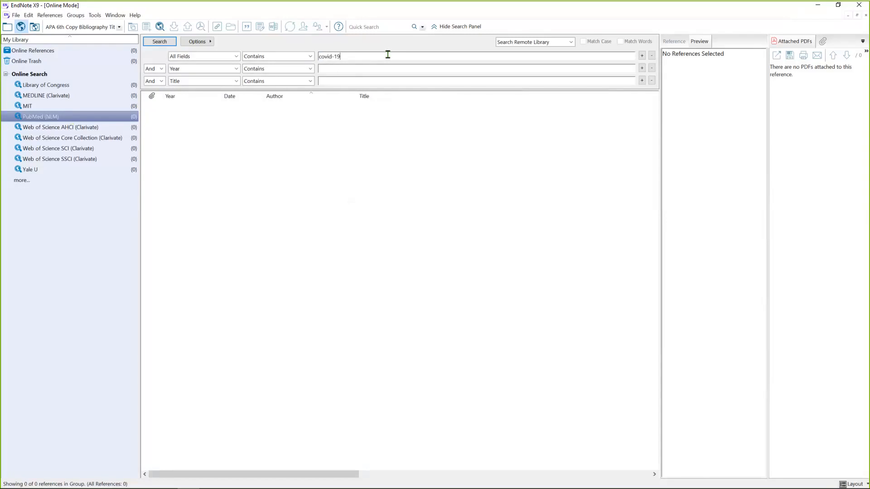
left_click(160, 44)
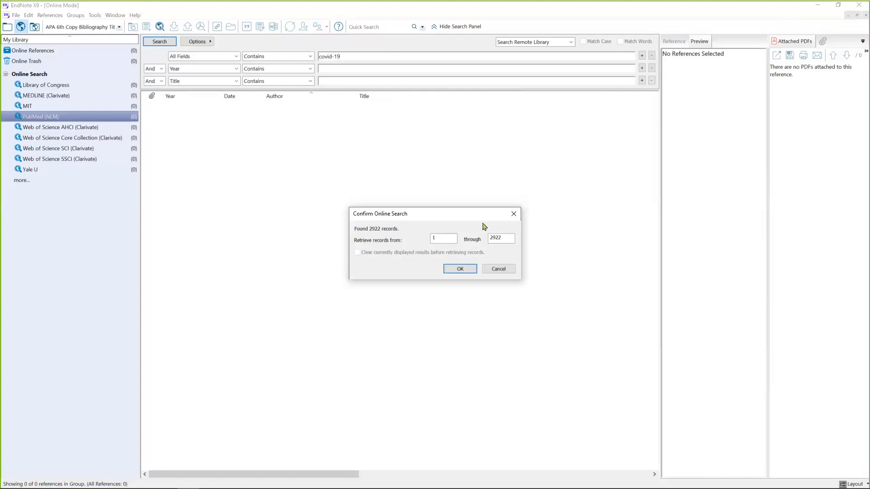
double_click(493, 238)
type("10")
left_click(460, 270)
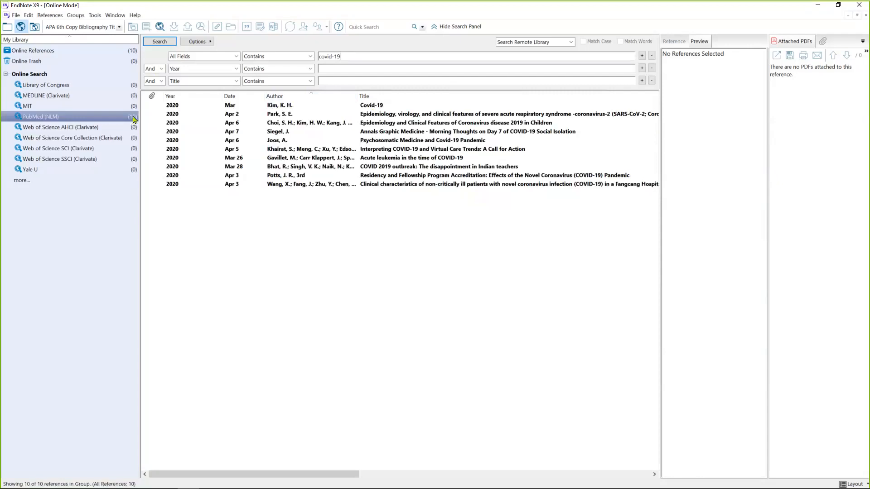
- Examine the reference fields and the citation preview of the first retrieved result, Covid-19
left_click(274, 108)
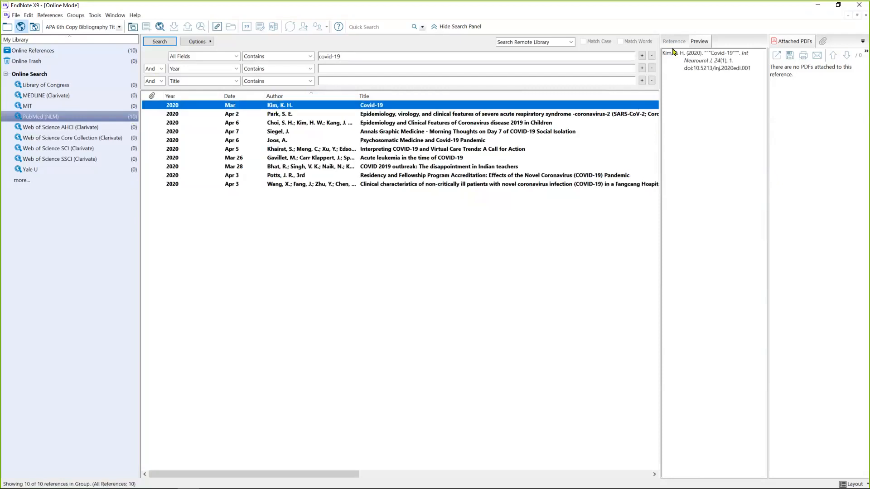
left_click(675, 43)
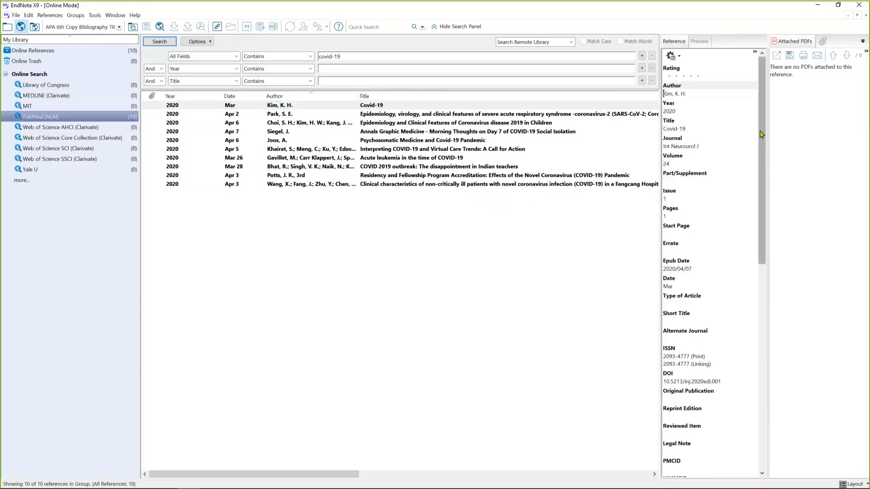
mouse_move(762, 134)
left_mouse_down()
mouse_move(759, 362)
mouse_move(768, 132)
left_mouse_up()
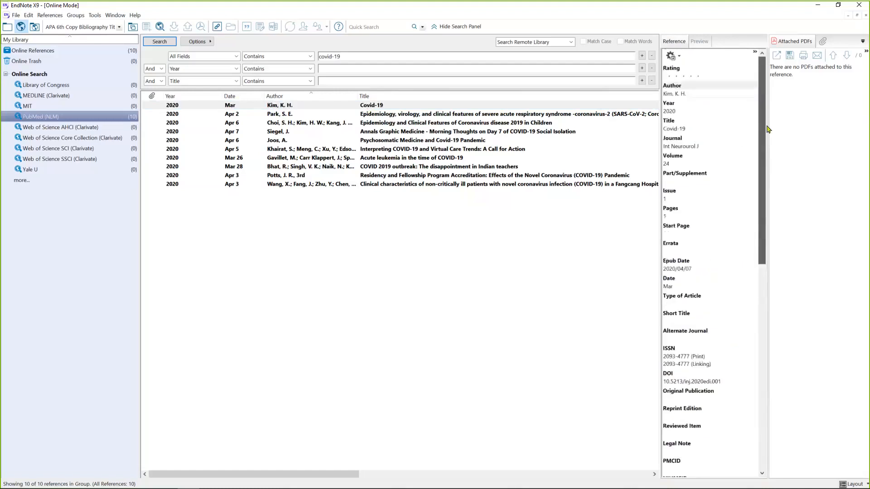
left_click(700, 45)
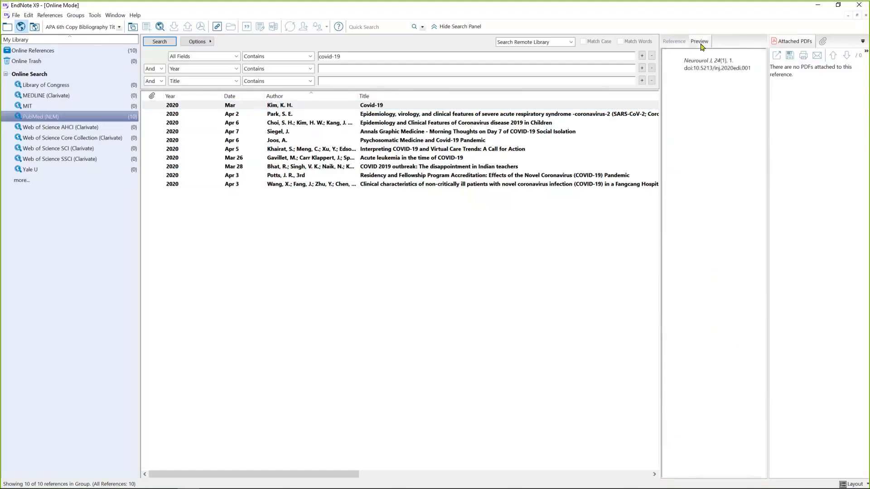
- Set the output style to APA 6th and preview the second reference's citation in that style
left_click(119, 27)
left_click(80, 34)
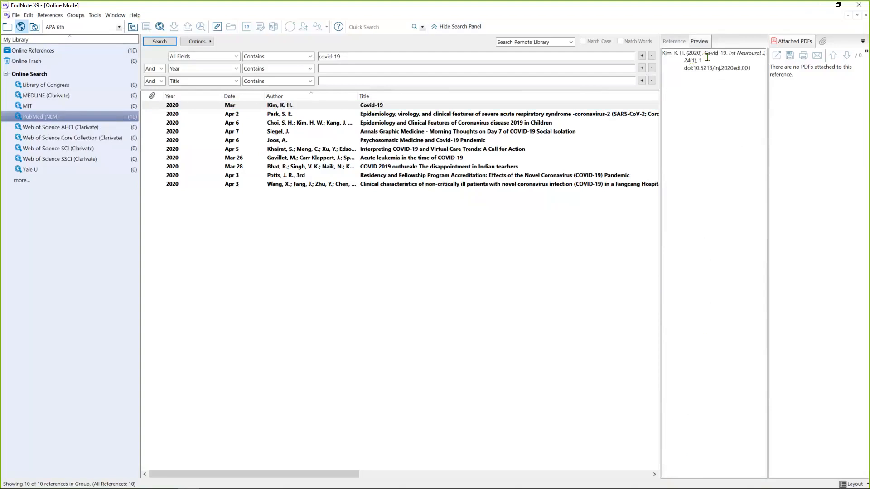
left_click(405, 117)
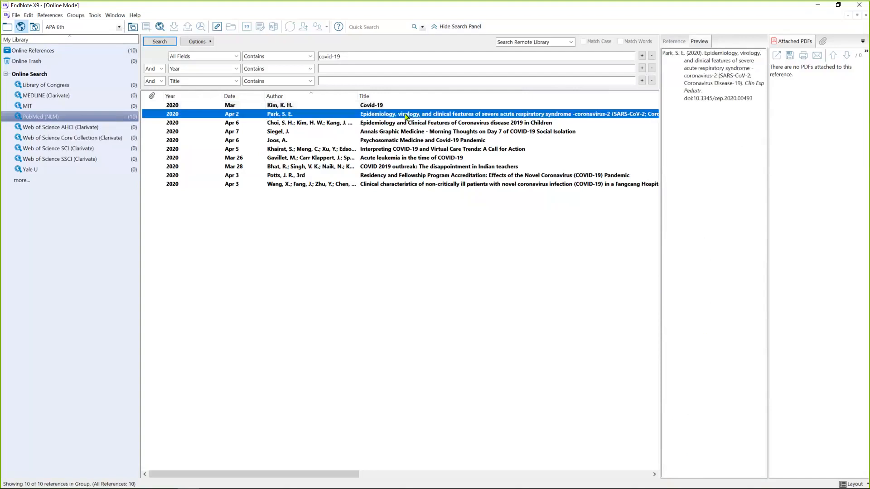
- Try entering sdf in the selected reference's Part/Supplement field, erase it, and discard the changes while switching to the local library
left_click(678, 46)
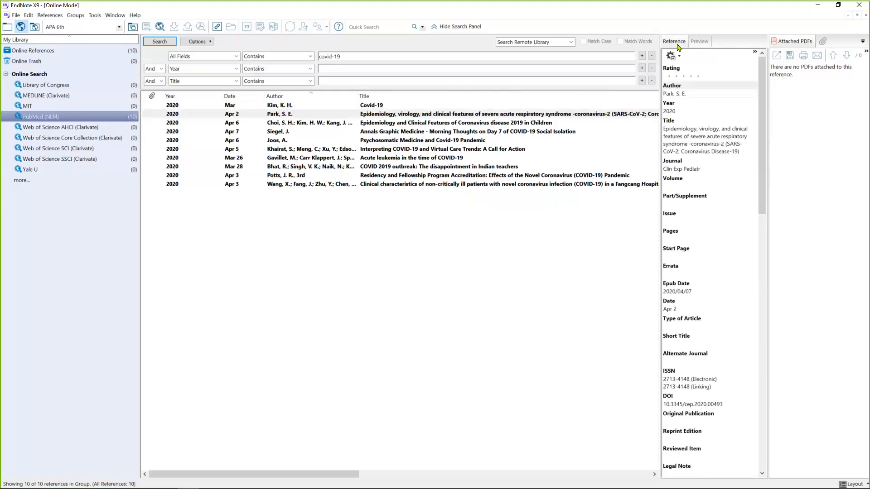
left_click(693, 204)
type("sdf")
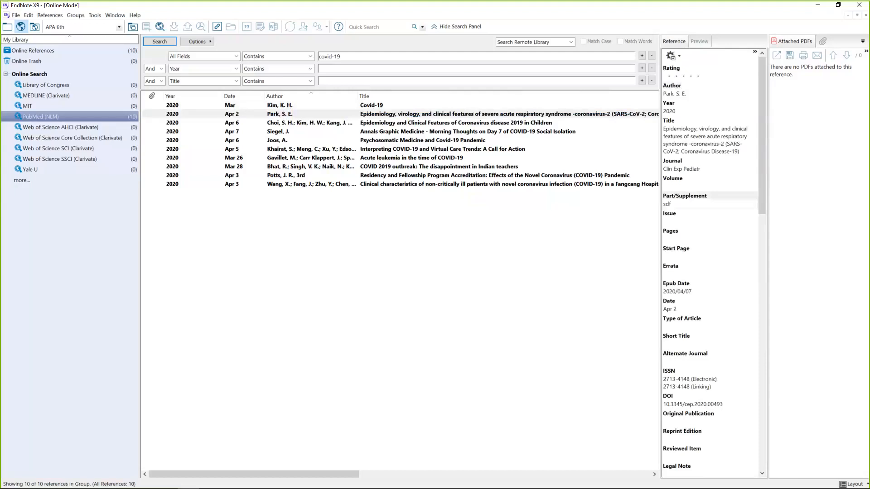
key("BackSpace")
key("BackSpace")
key("BackSpace")
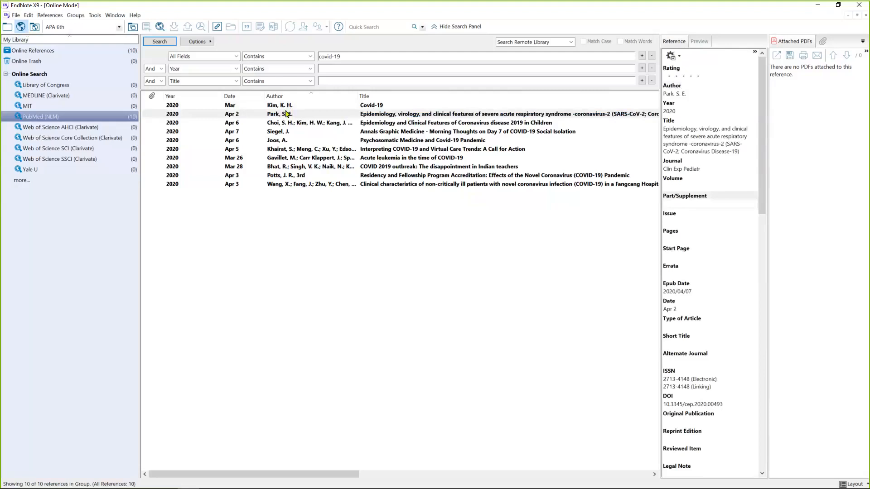
left_click(10, 29)
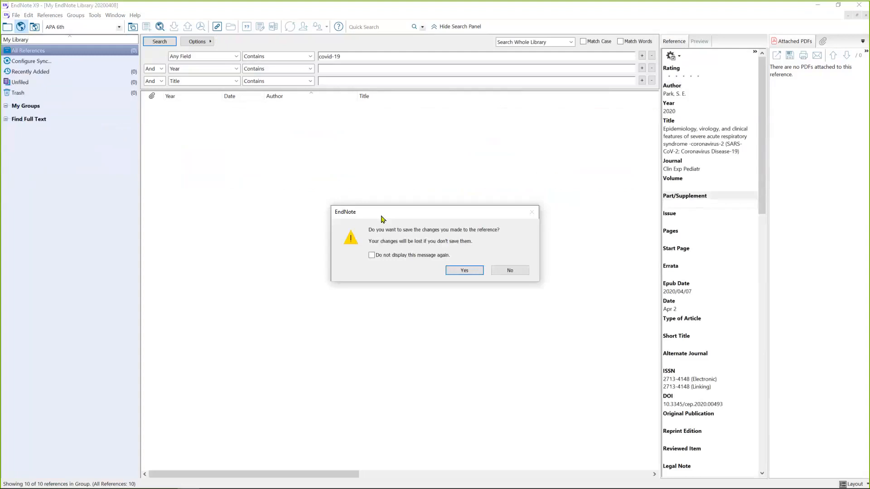
left_click(510, 271)
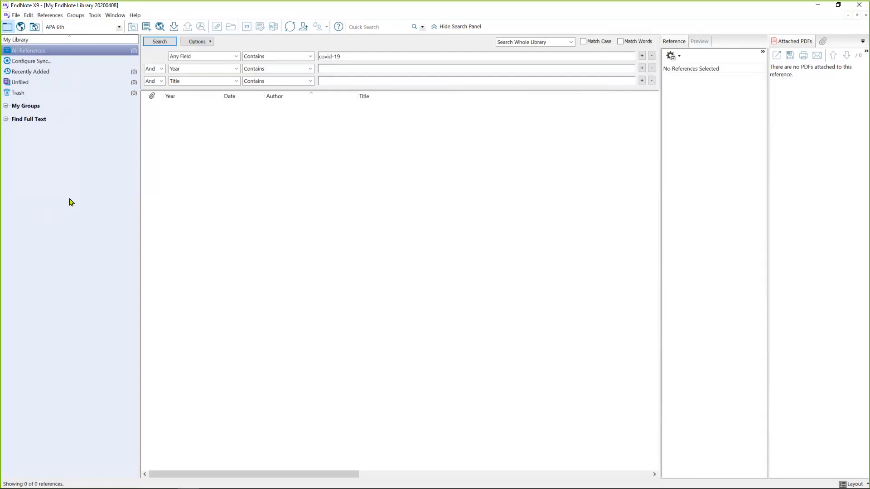
- Return to online mode and copy all ten PubMed (NLM) references to My EndNote Library 20200408.enl
left_click(21, 27)
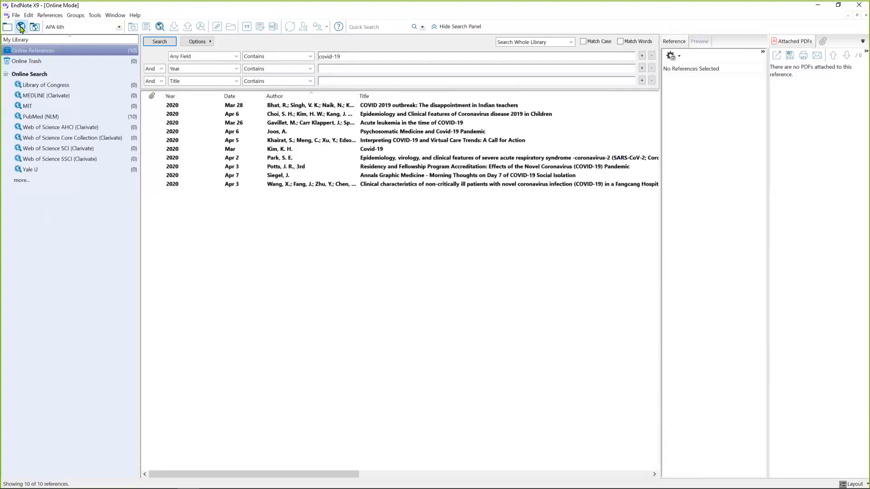
left_click(101, 117)
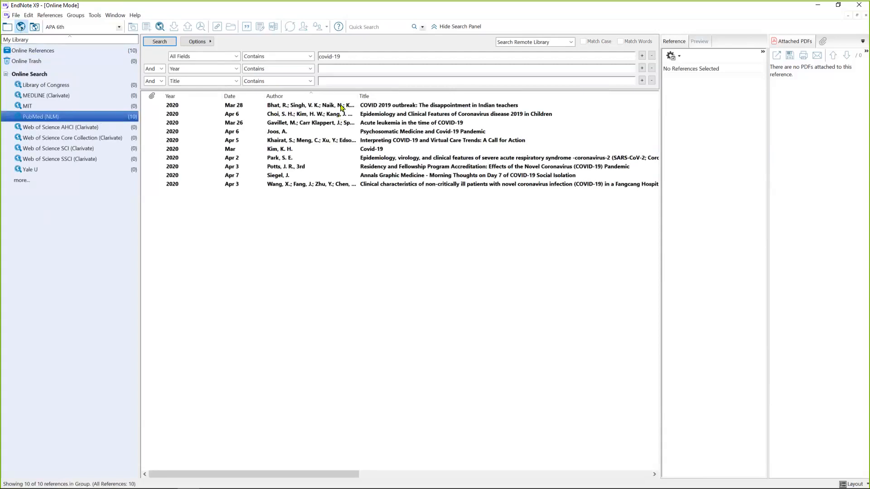
left_click(342, 107)
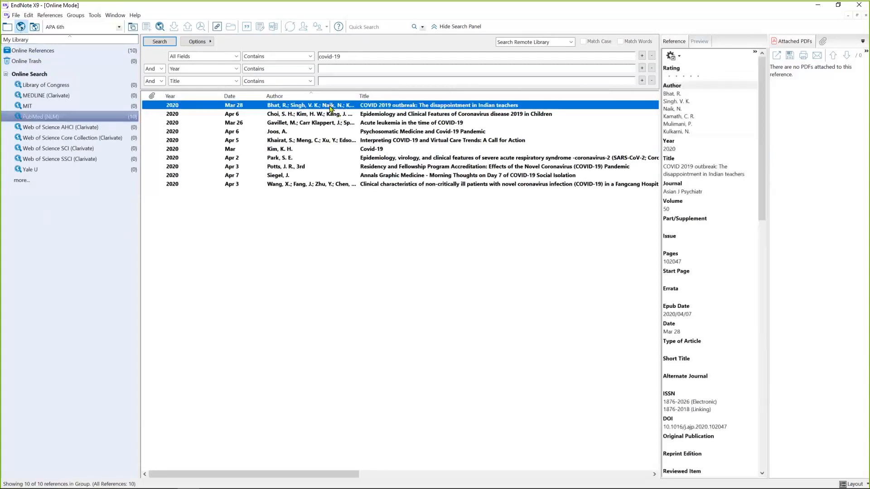
left_click(294, 187, "shift")
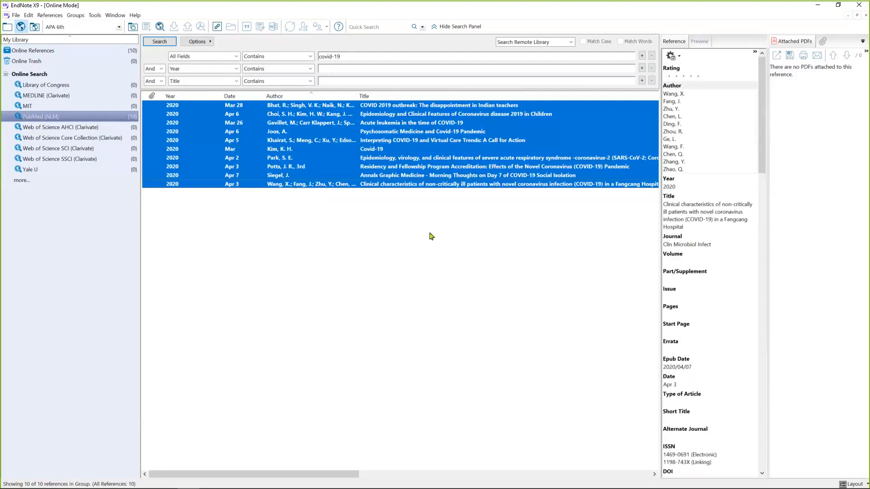
right_click(276, 136)
mouse_move(309, 188)
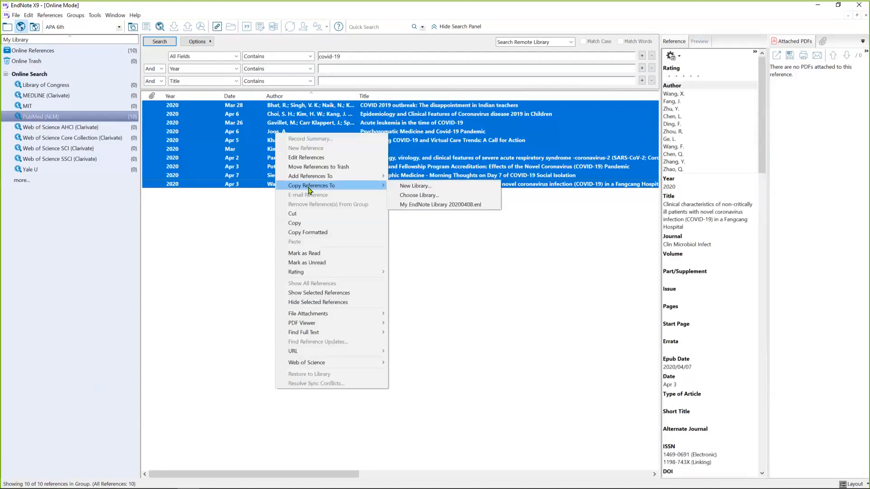
left_click(417, 207)
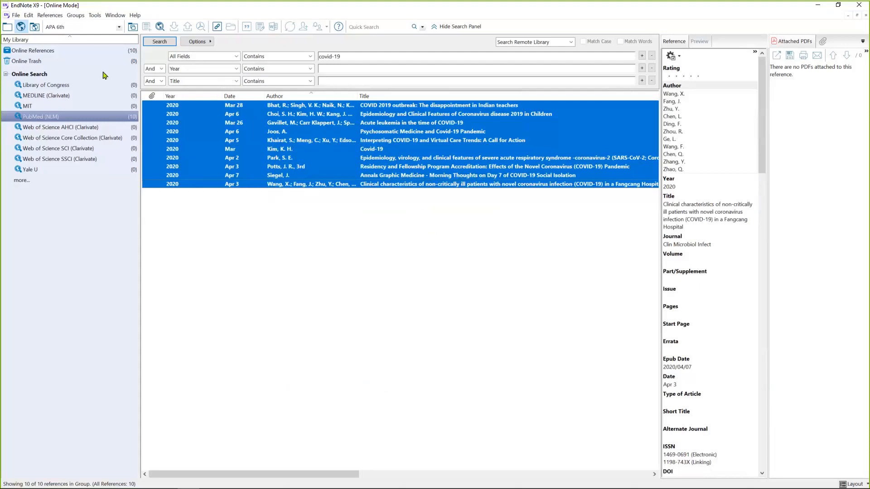
- Show the local library's references and narrow the Year column
left_click(7, 27)
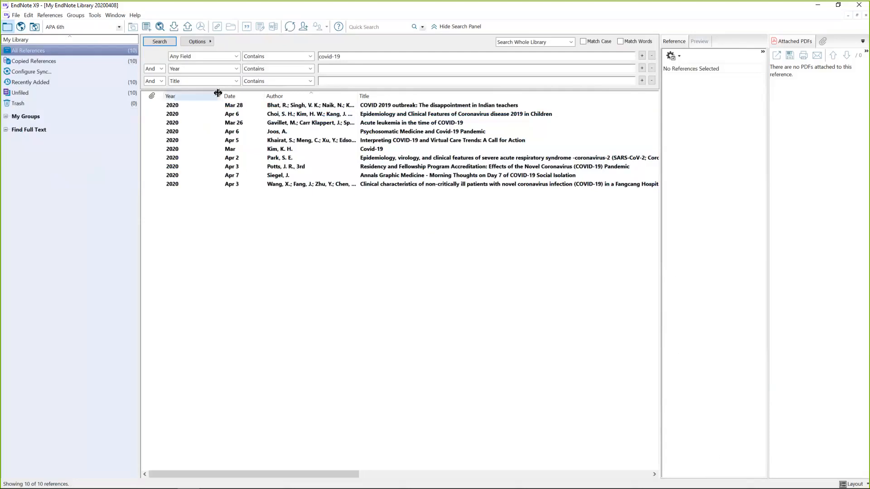
left_click_drag(218, 92, 194, 93)
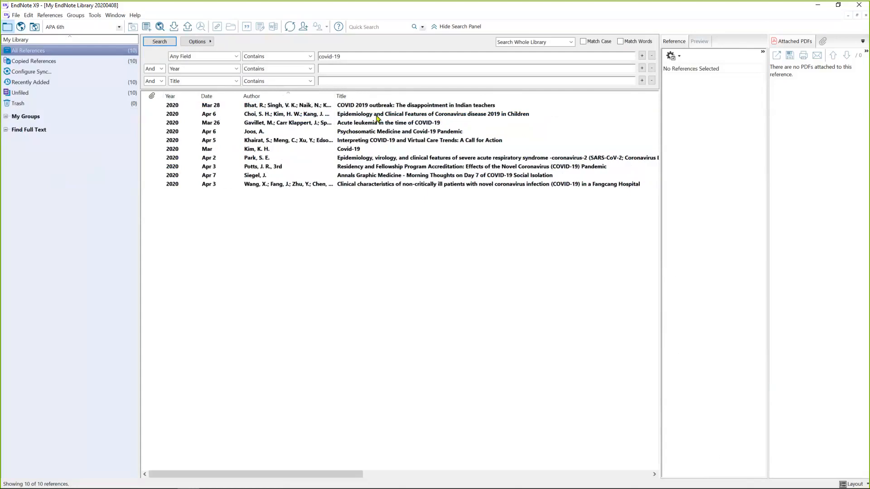
- Go back to online mode and search PubMed (NLM) for references whose Title contains covid-19
left_click(21, 27)
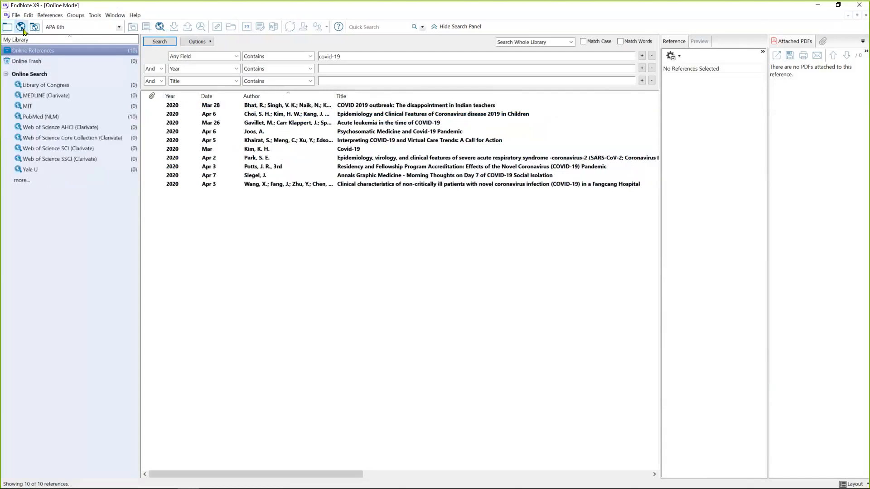
left_click(236, 56)
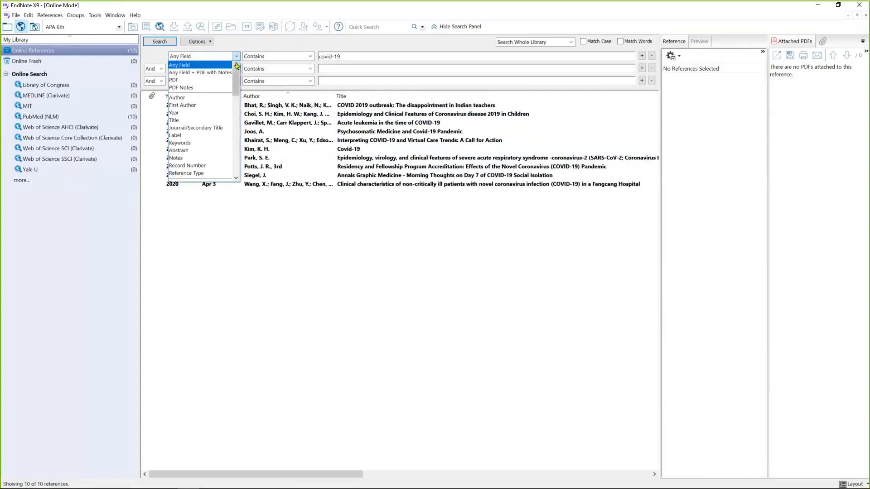
left_click(200, 120)
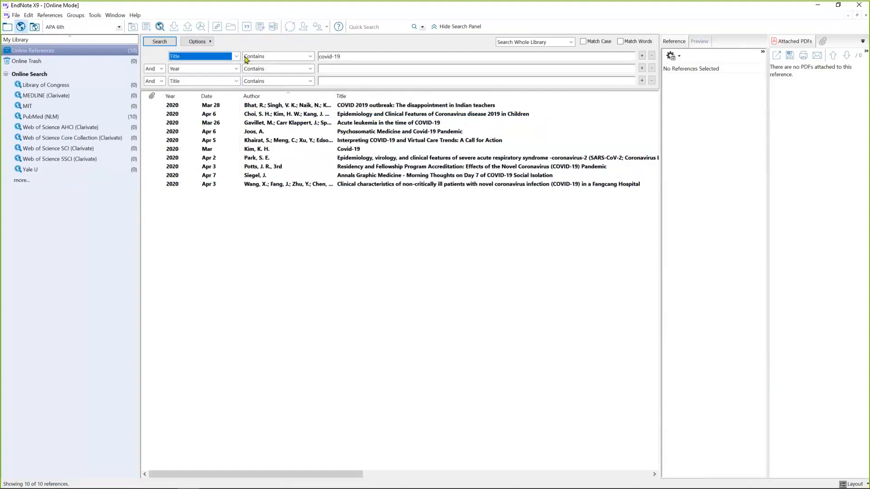
left_click(29, 118)
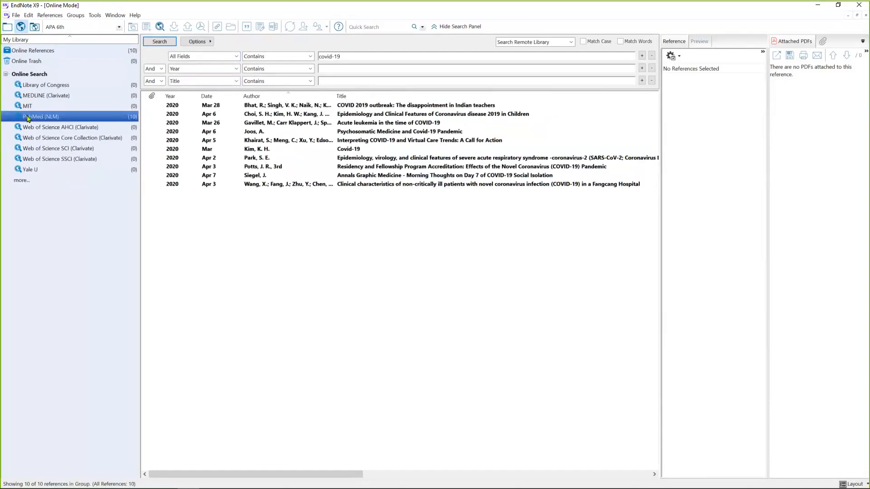
left_click(204, 57)
left_click(203, 97)
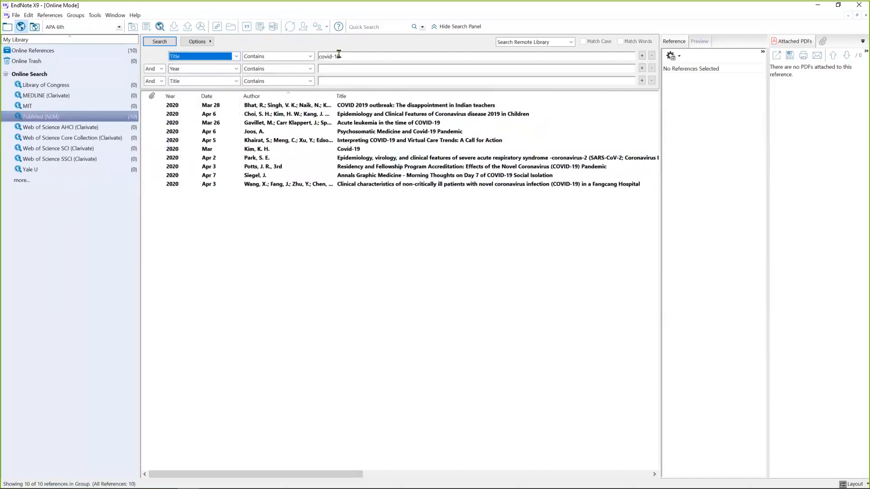
left_click(159, 41)
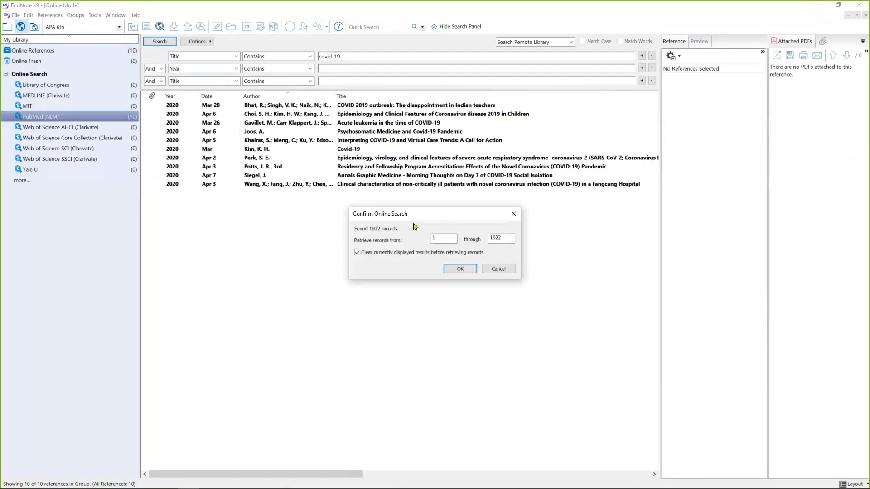
- Retrieve only records 1 through 10 of the title search and widen the reference list to fit the long titles
left_click_drag(499, 233, 486, 234)
key("BackSpace")
type("10")
left_click(461, 269)
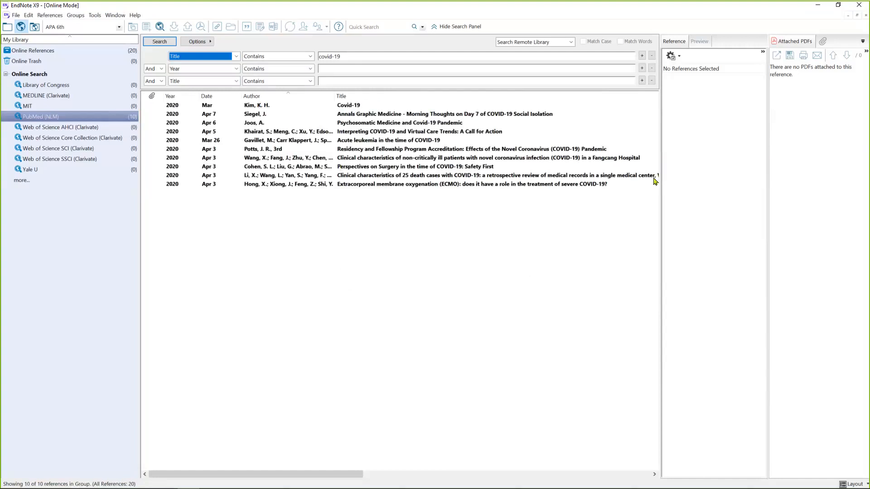
left_click_drag(661, 179, 697, 176)
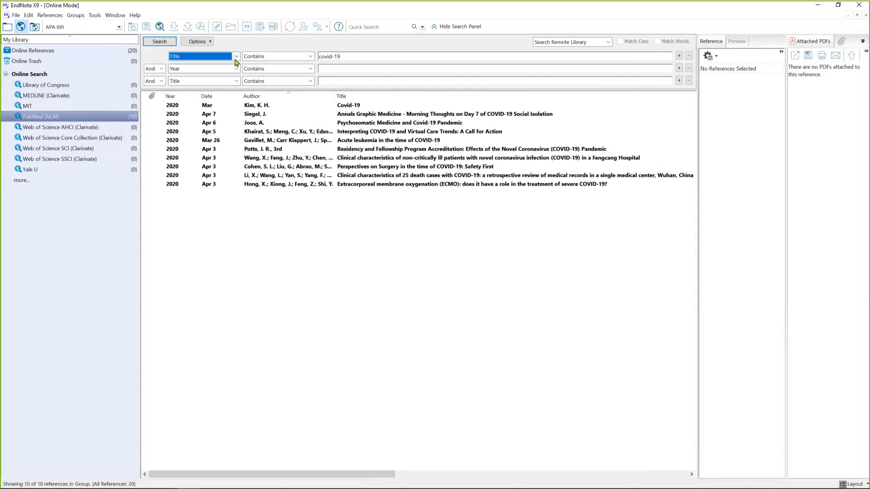
- Copy all ten references from the title search to My EndNote Library 20200408.enl
left_click(252, 107)
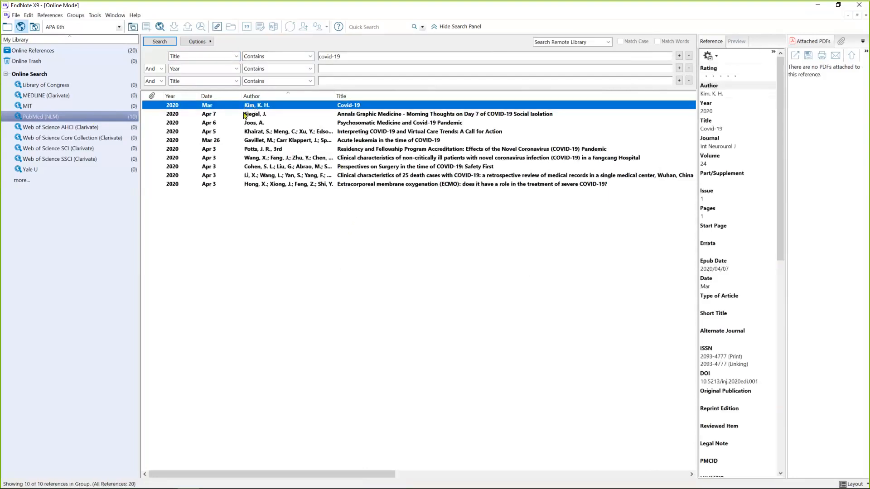
left_click(241, 185, "shift")
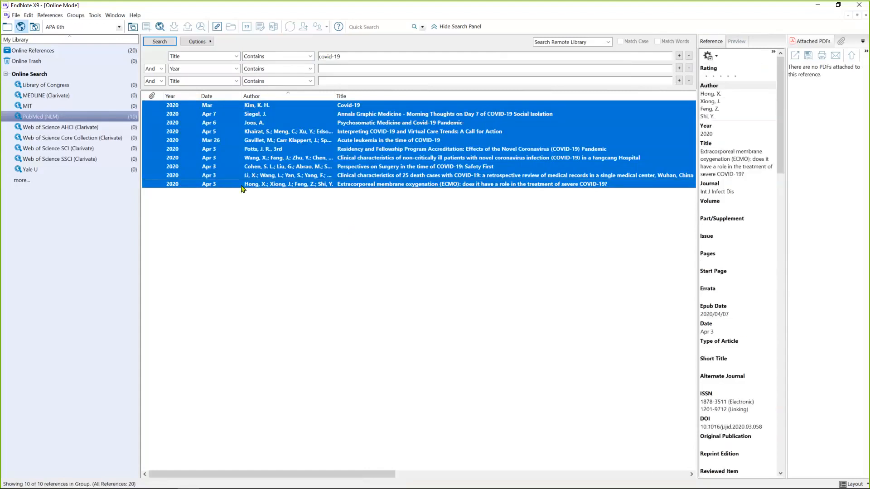
right_click(242, 188)
mouse_move(335, 238)
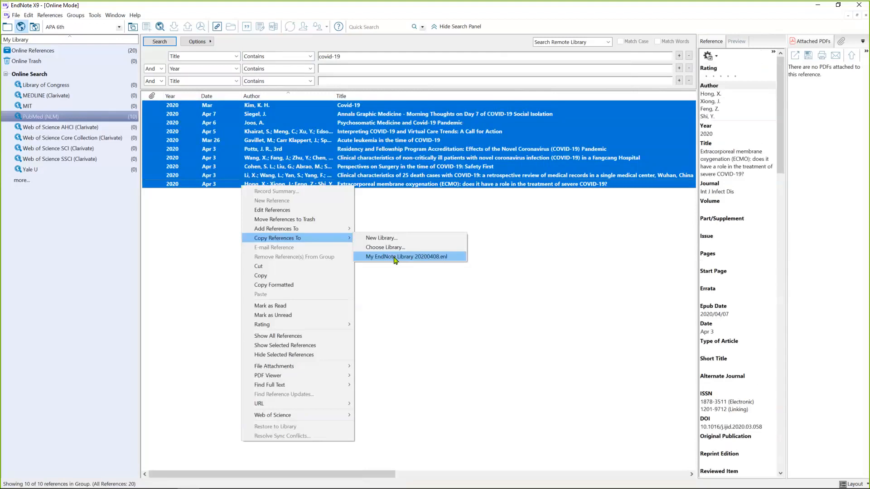
left_click(395, 260)
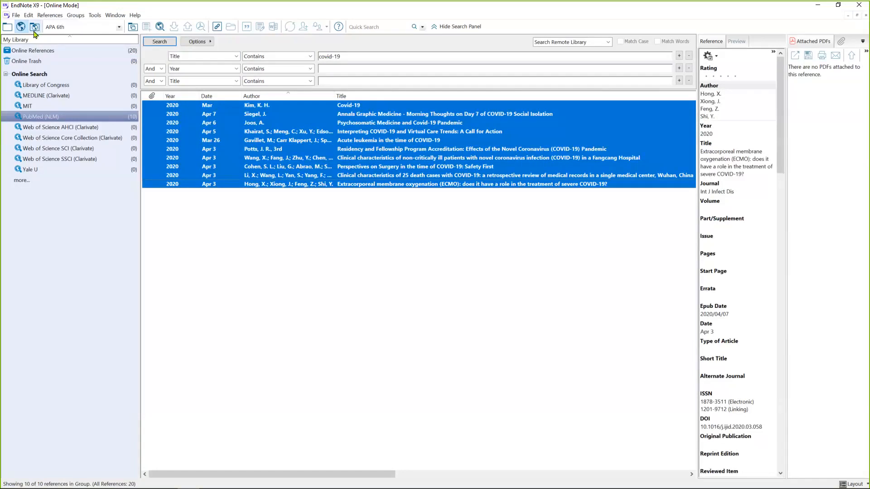
- Switch to integrated mode and search Web of Science Core Collection (Clarivate) for references whose Title contains covid-19
left_click(34, 26)
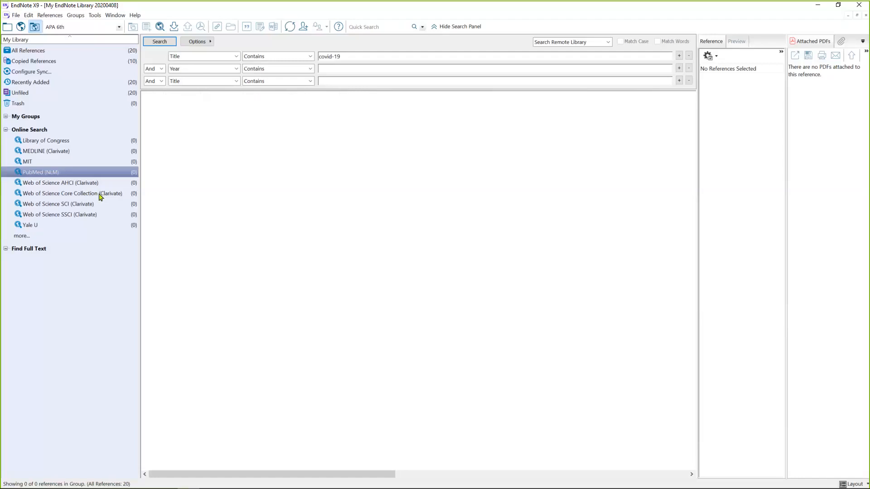
left_click(100, 196)
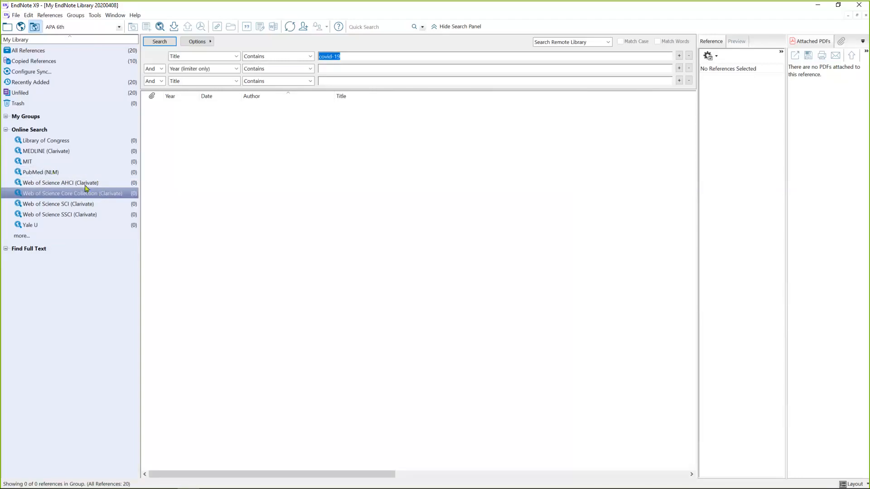
left_click(63, 194)
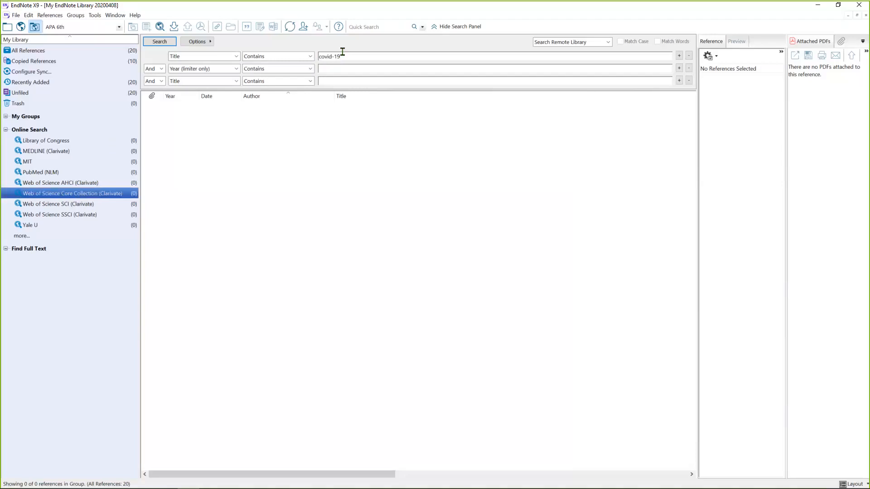
left_click(235, 57)
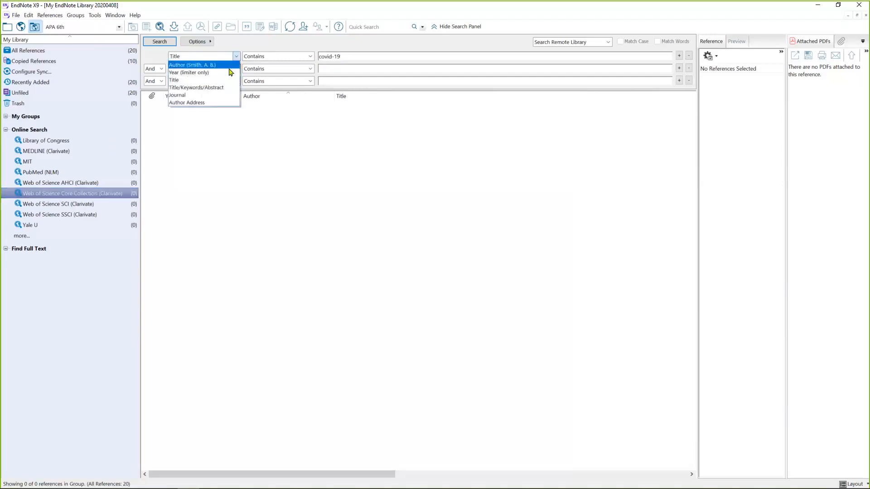
left_click(293, 57)
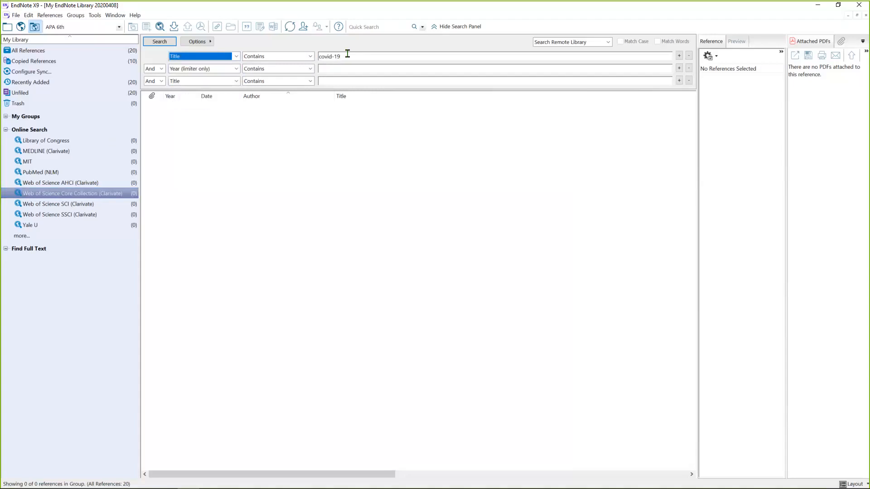
left_click(159, 42)
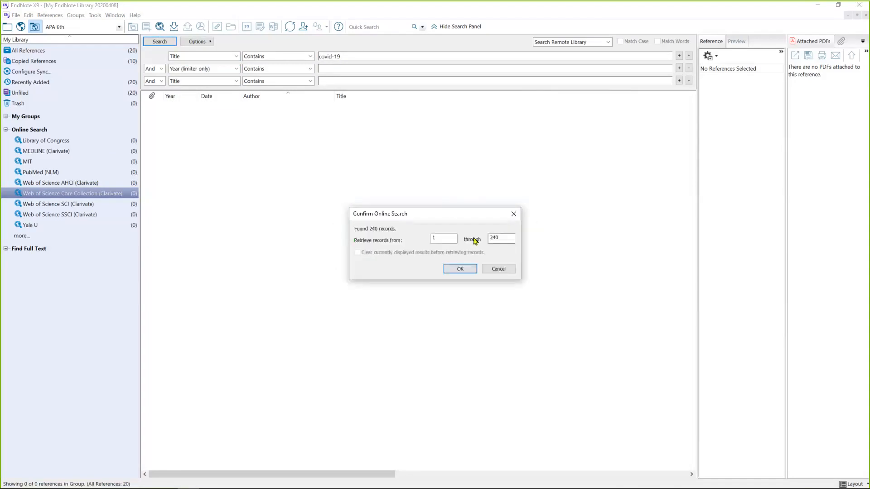
- Retrieve only records 1 through 10 of the Web of Science Core Collection search
double_click(498, 237)
type("10")
left_click(459, 270)
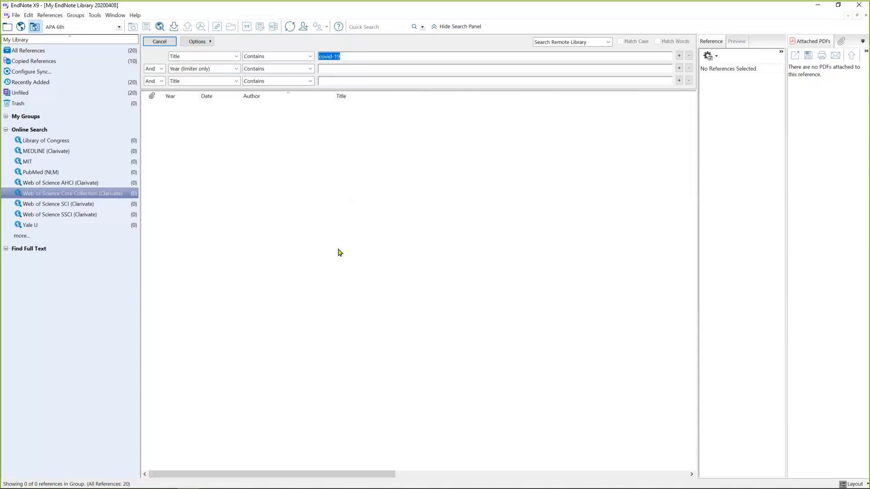
left_click(352, 55)
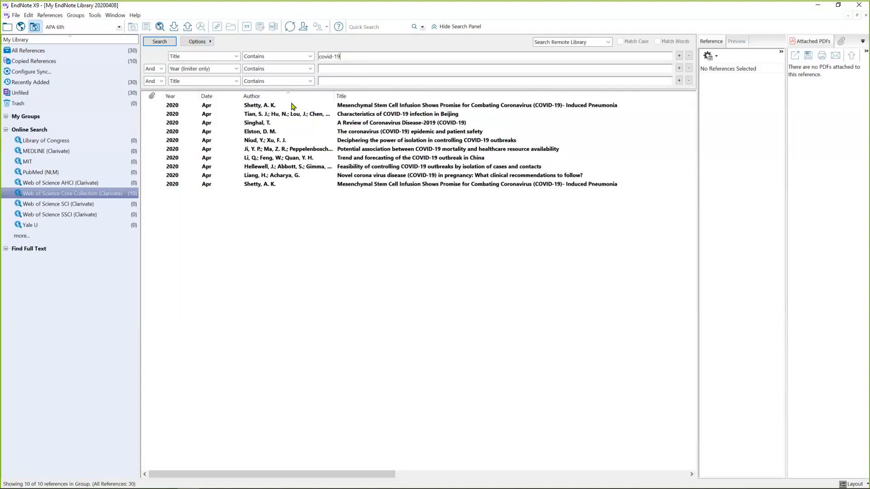
- Review all references and the Copied References group in local library mode, and return to integrated mode
left_click(6, 28)
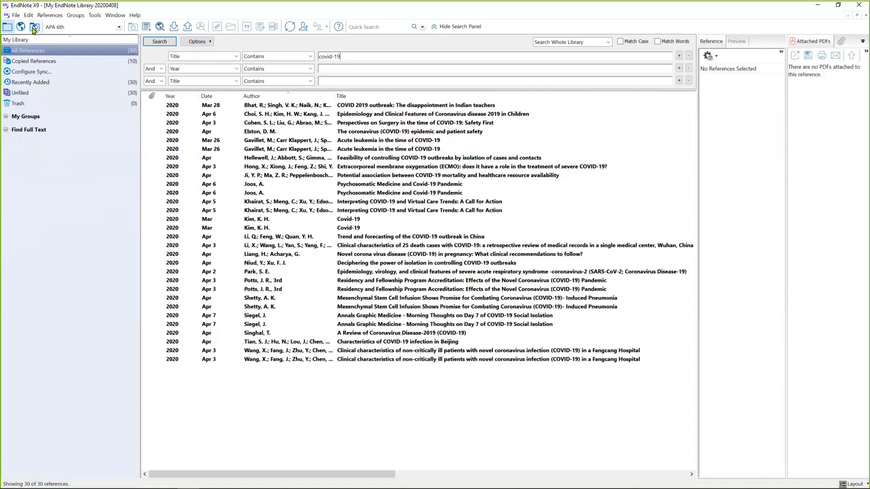
left_click(46, 63)
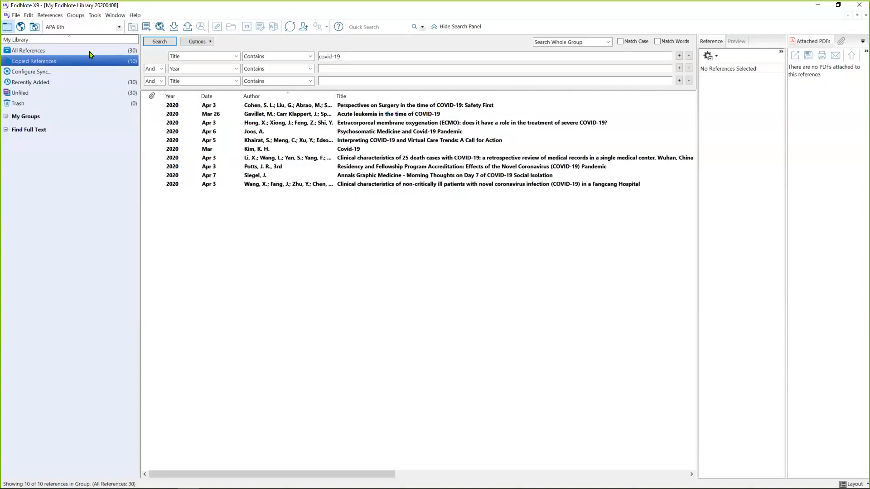
left_click(35, 28)
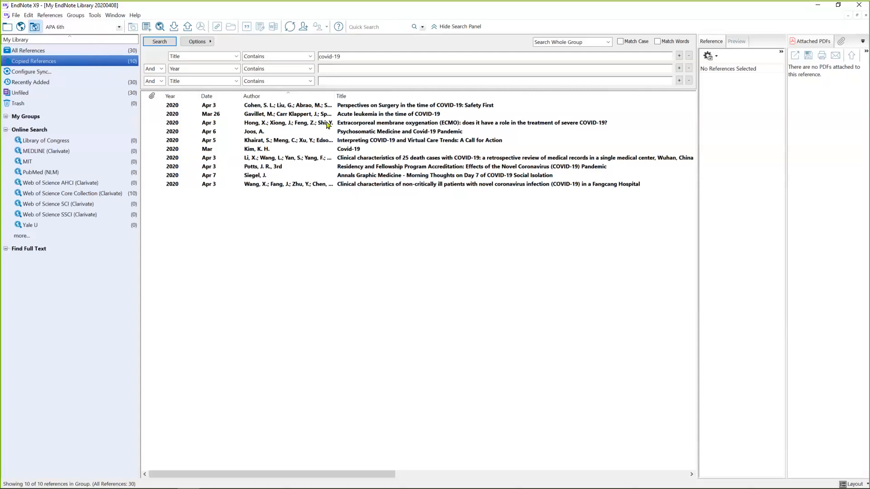
- Compare the Web of Science SCI, MEDLINE and Core Collection entries across integrated and online modes, and return to the local library
left_click(51, 205)
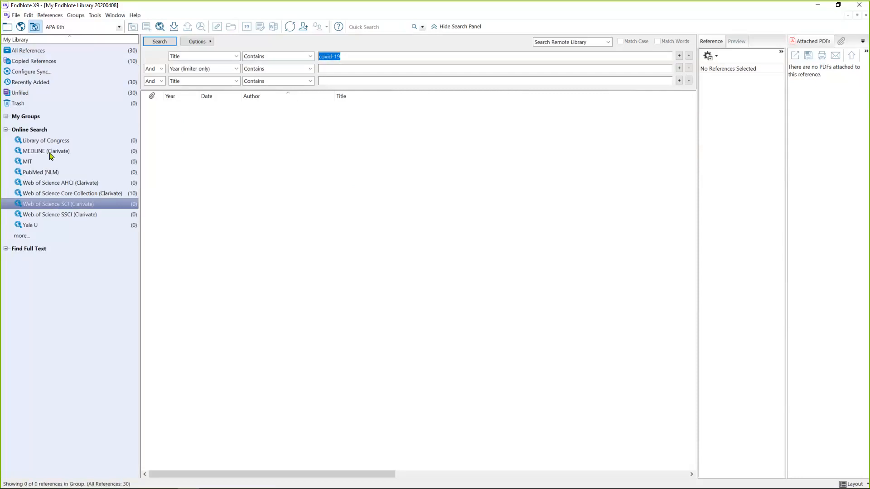
left_click(51, 153)
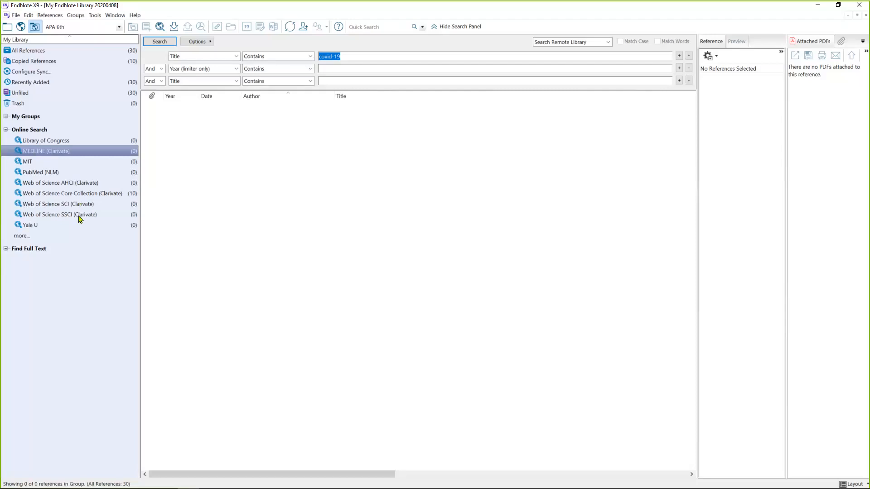
left_click(22, 27)
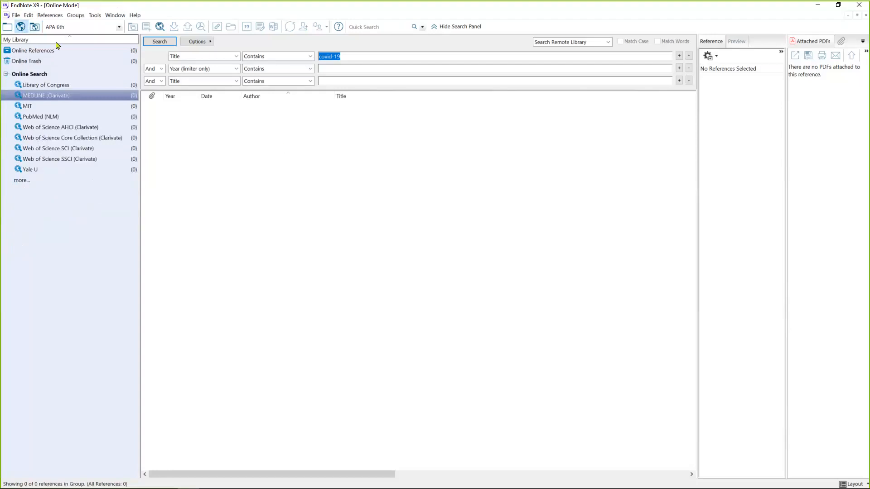
left_click(35, 27)
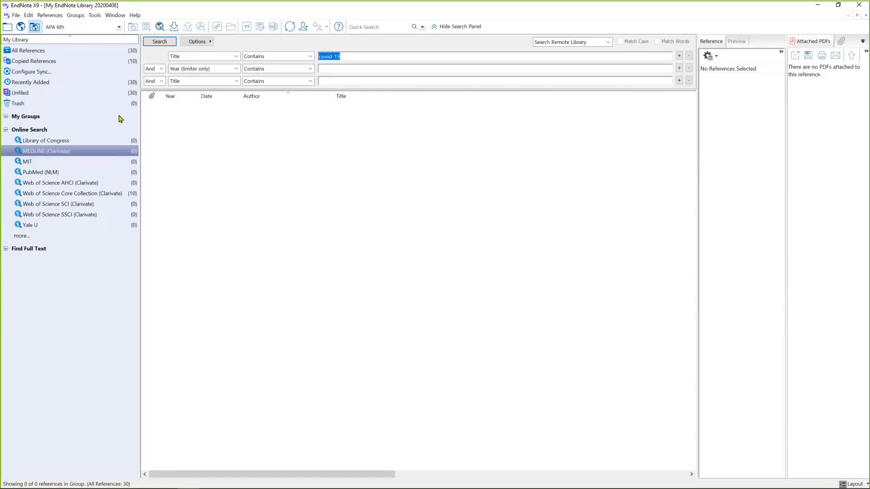
left_click(71, 195)
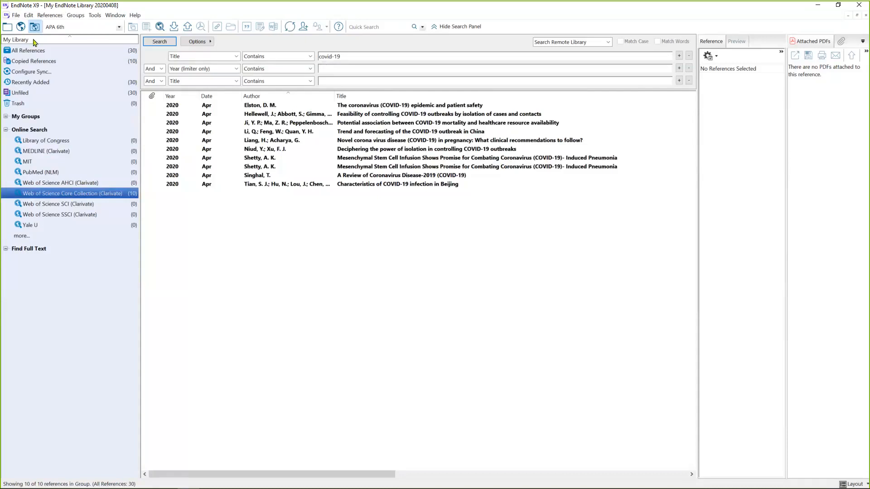
left_click(7, 28)
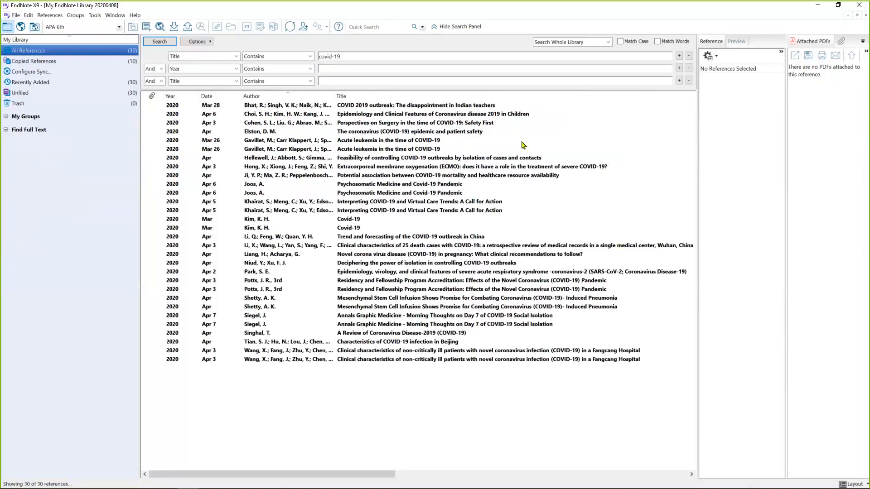
- Switch to Web of Science in the browser and expand the additional settings to examine the Core Collection's citation indexes
key("alt+Tab")
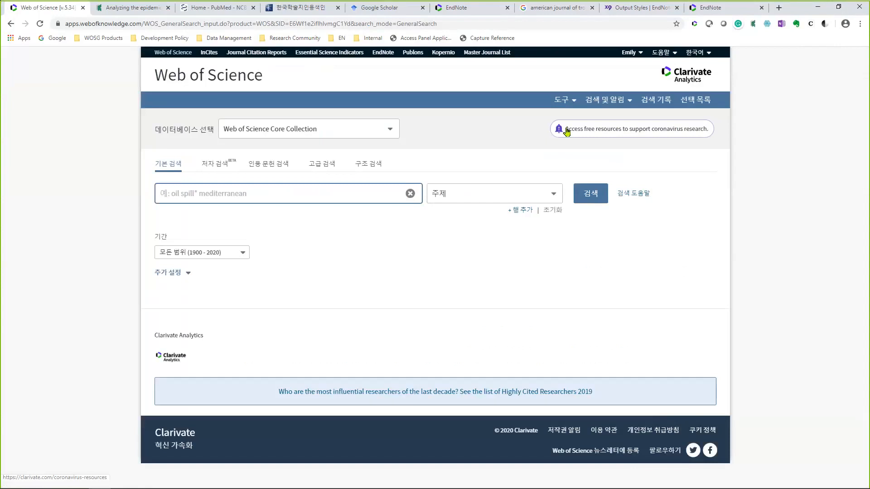
left_click(369, 132)
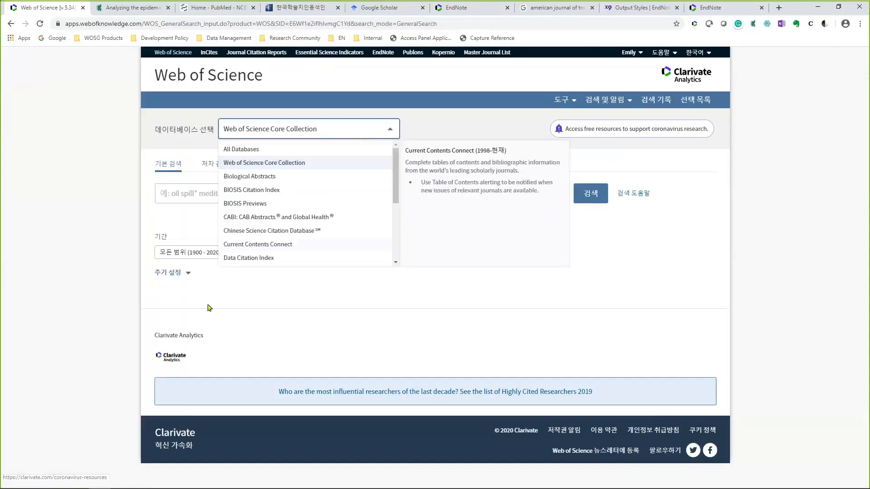
left_click(172, 275)
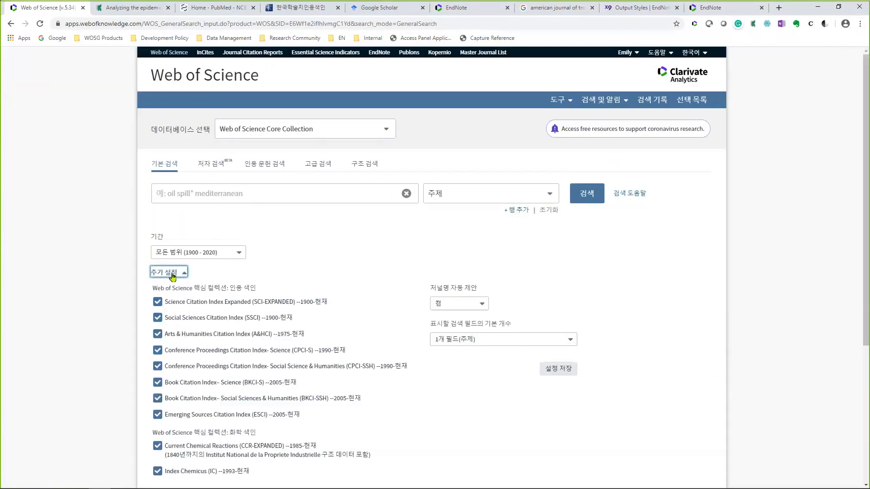
scroll(244, 308, "down", 1)
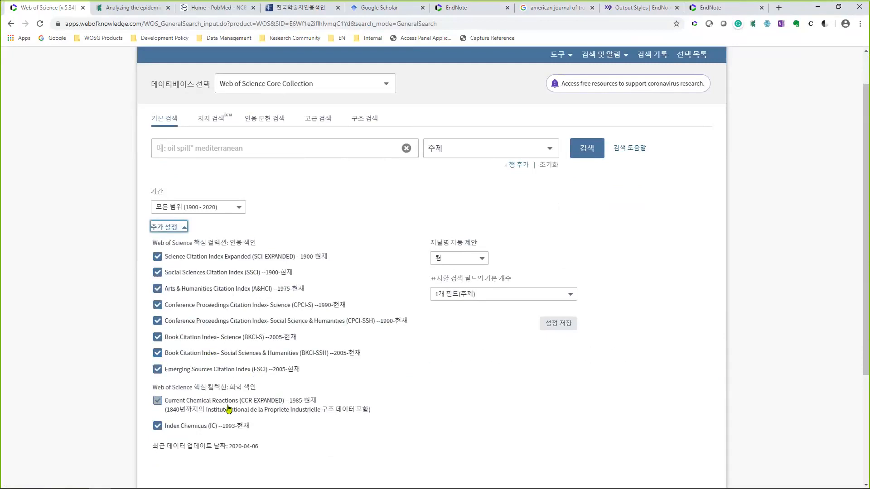
scroll(229, 386, "up", 1)
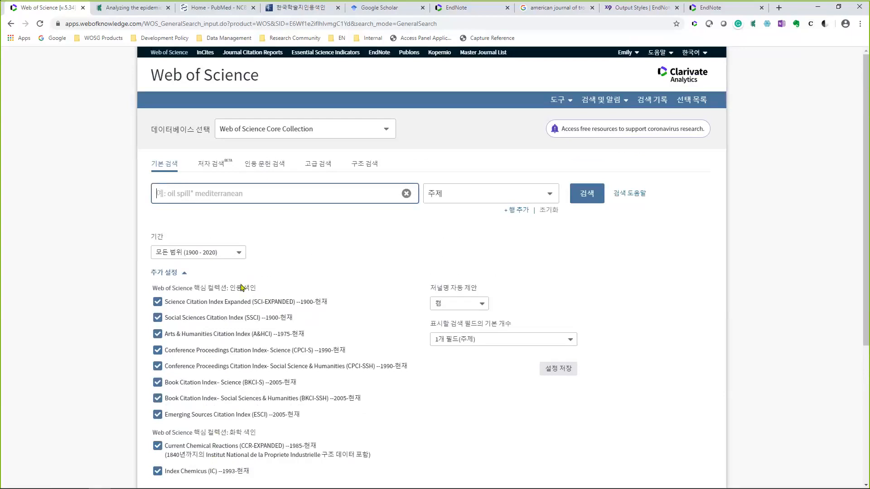
- Look through the list of selectable databases, including MEDLINE and KCI-Korean Journal Database, keeping Web of Science Core Collection
left_click(377, 136)
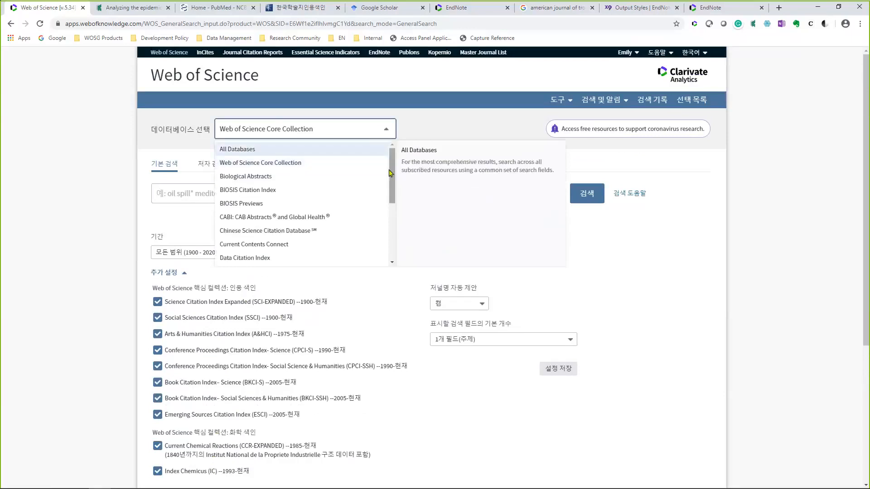
scroll(277, 244, "down", 2)
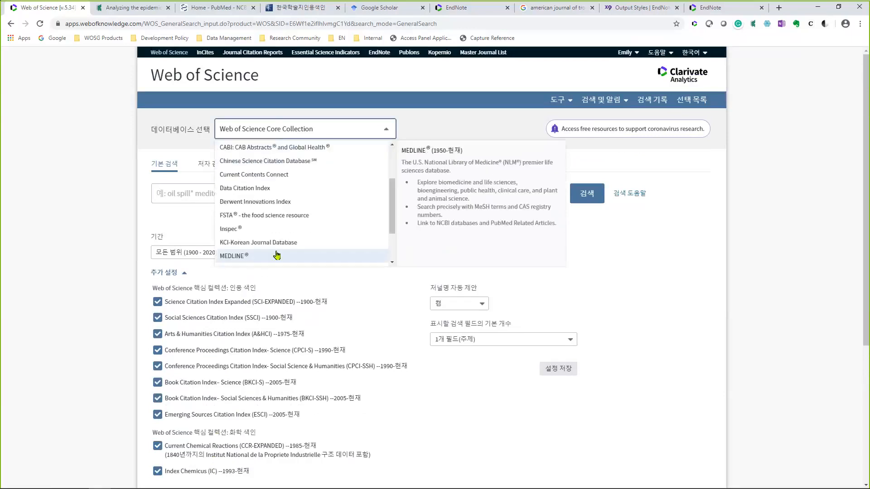
scroll(386, 250, "down", 2)
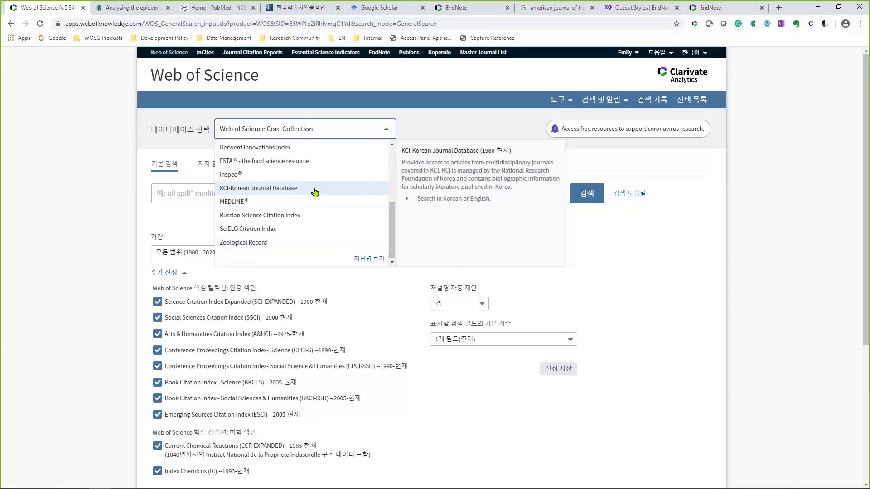
scroll(315, 192, "up", 5)
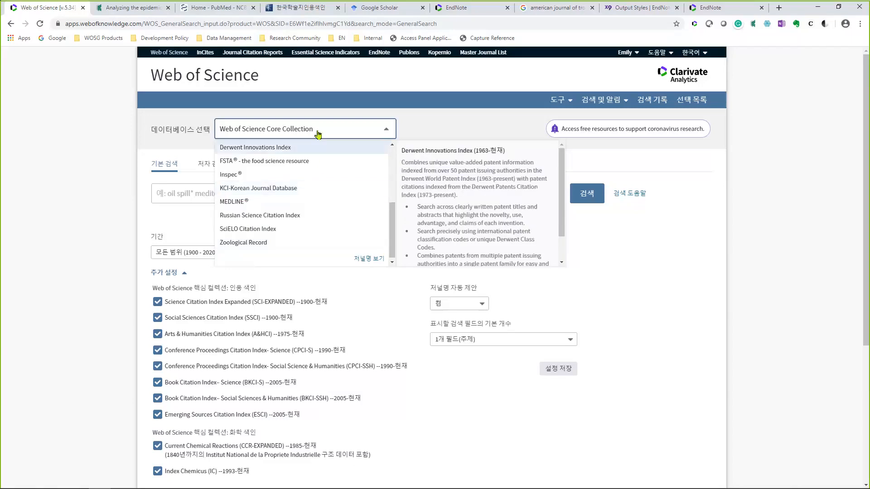
left_click(242, 145)
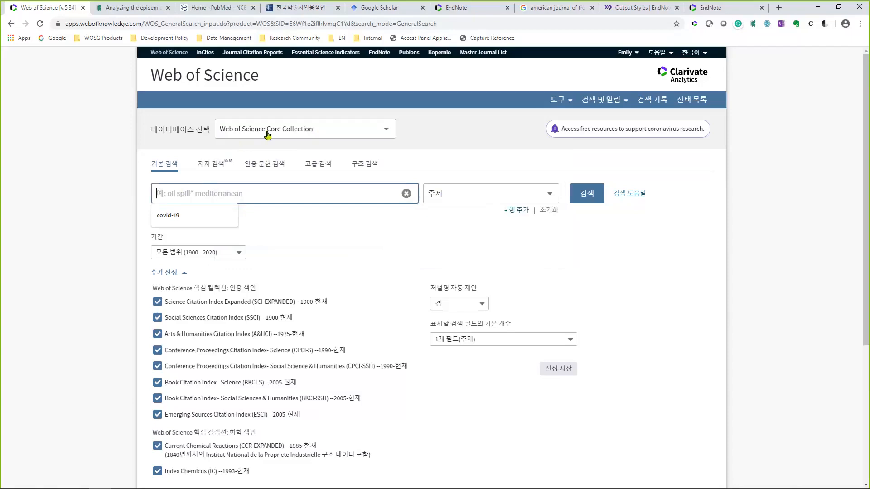
- Search Web of Science Core Collection for the topic covid-19 and sort the results by usage count
left_click(172, 216)
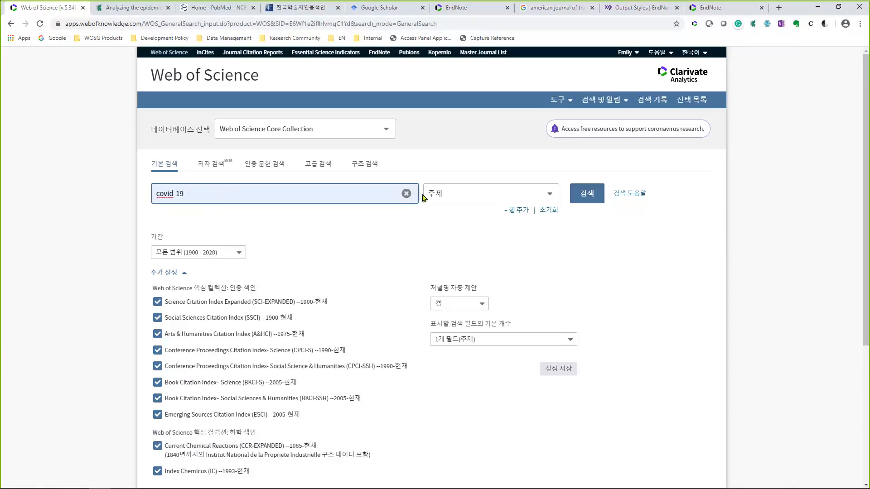
left_click(589, 195)
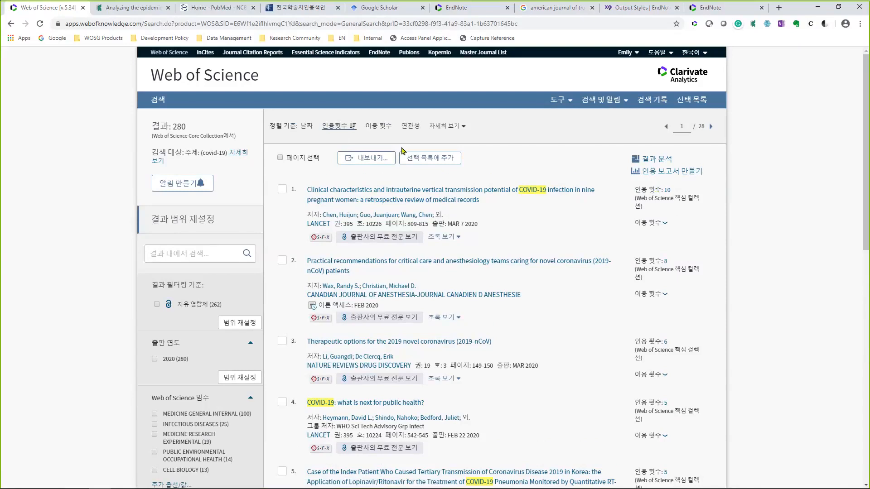
left_click(380, 126)
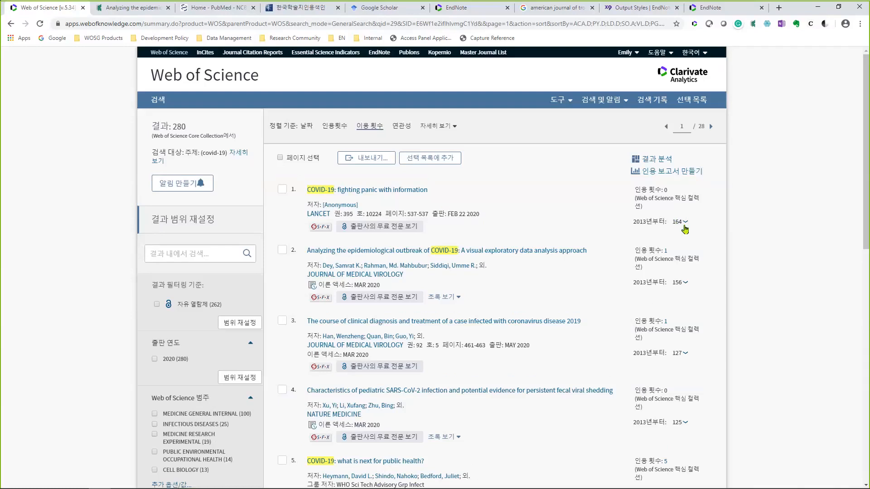
- Start exporting the covid-19 results to EndNote Desktop, limiting the range to records 1 to 20
scroll(684, 229, "down", 1)
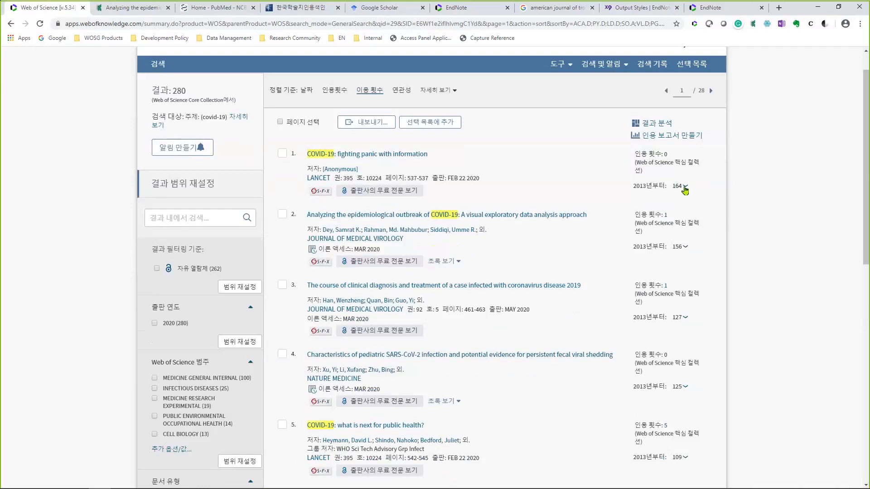
scroll(685, 190, "down", 1)
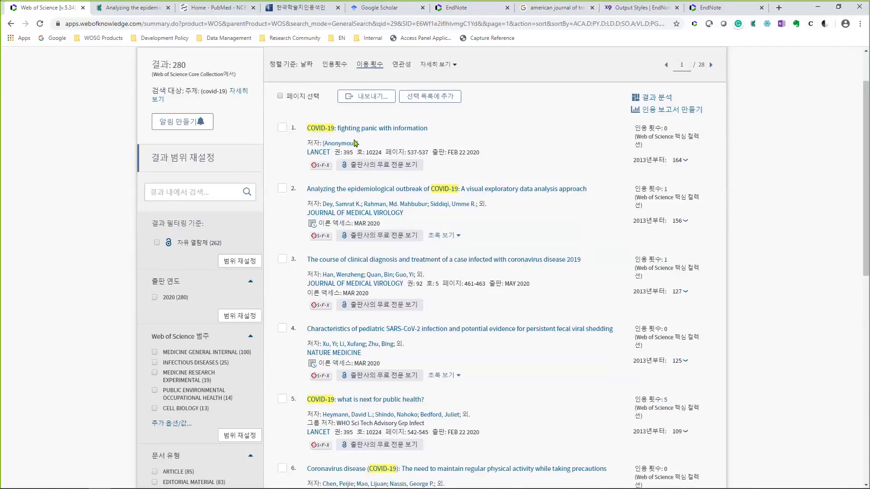
scroll(424, 244, "down", 2)
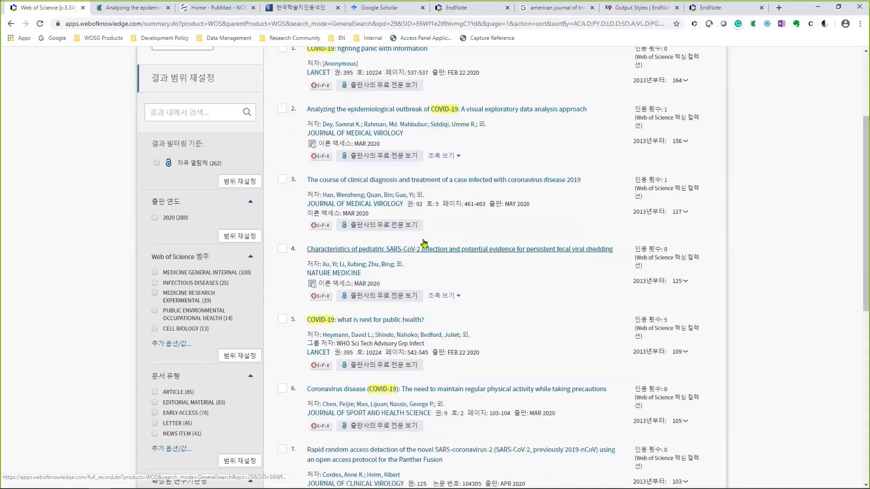
scroll(424, 244, "up", 3)
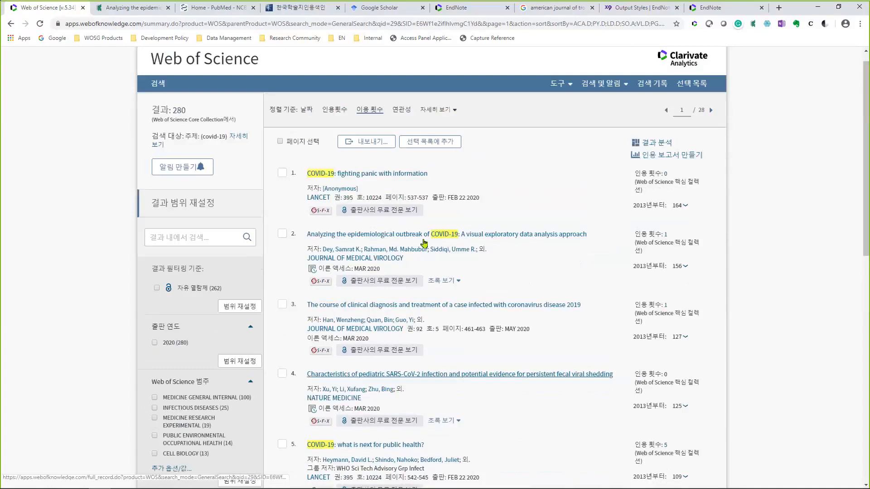
left_click(376, 149)
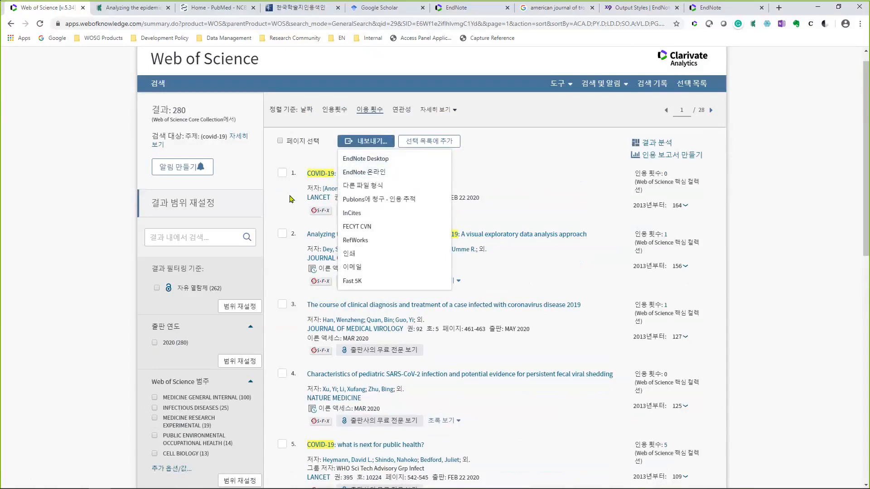
left_click(373, 160)
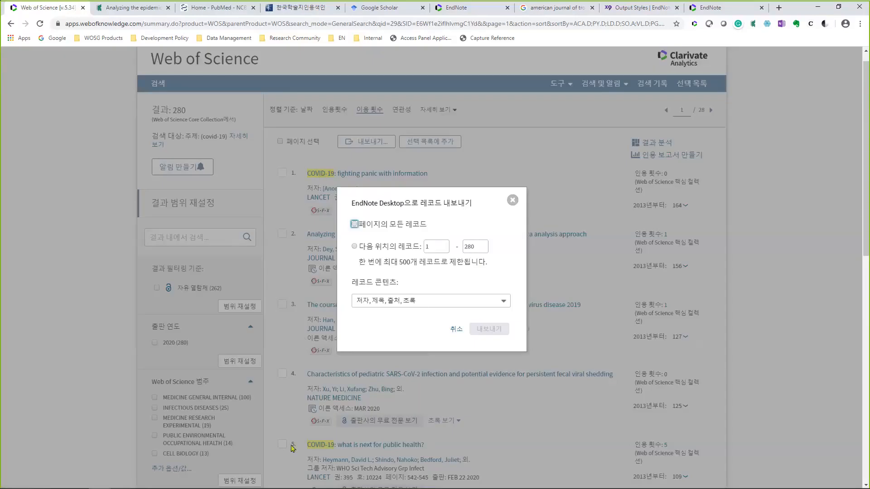
left_click(354, 224)
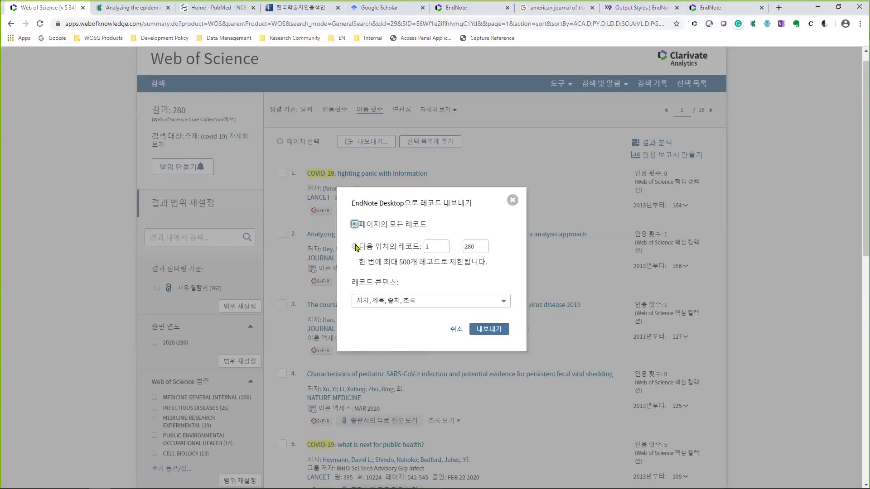
left_click_drag(477, 248, 456, 254)
type("20")
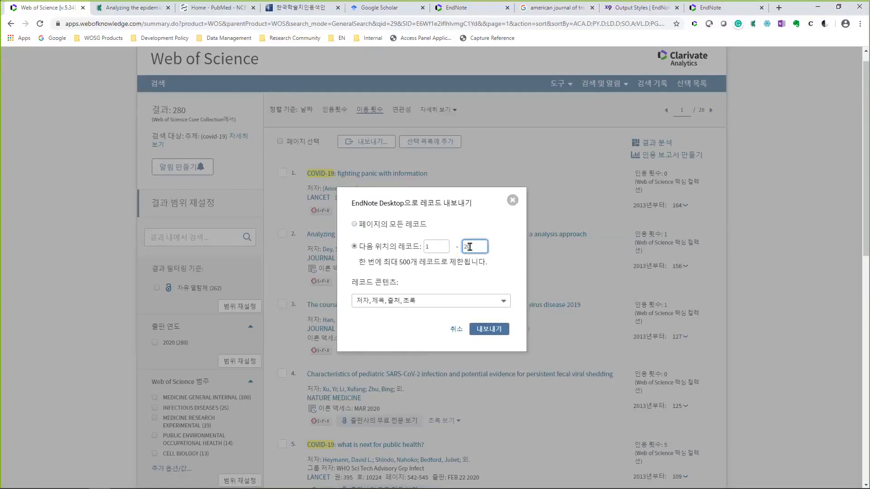
double_click(405, 262)
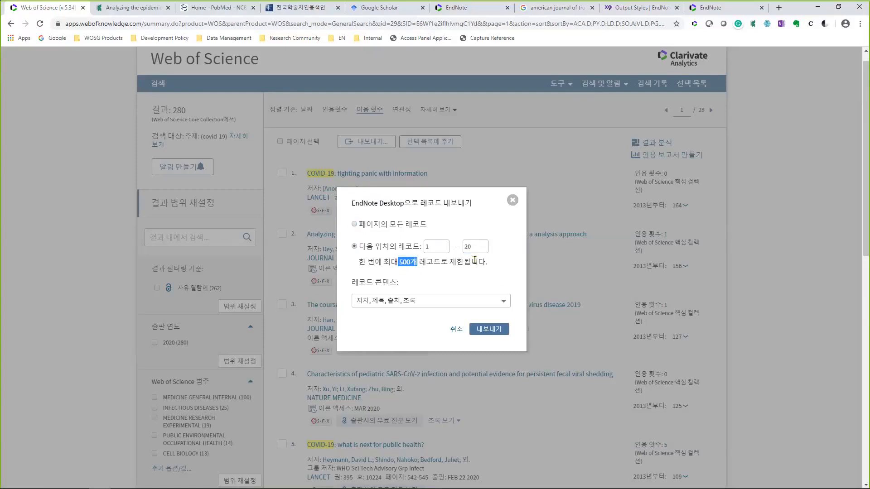
- Export the records with the 상세 정보 (full record) content and open the downloaded savedrecs (2).ciw in EndNote
left_click(498, 303)
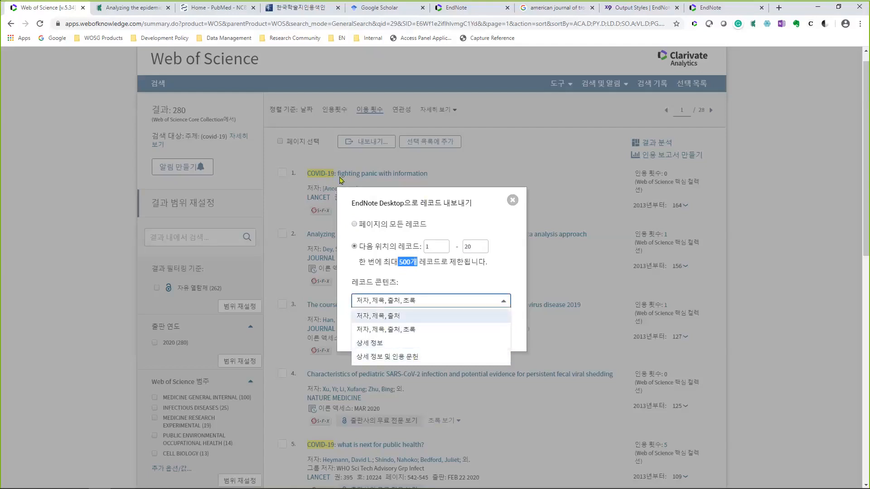
left_click(375, 344)
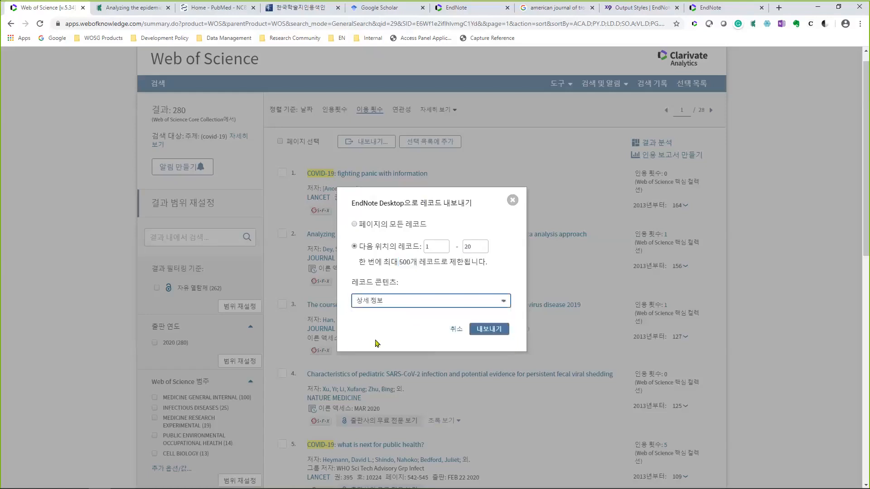
left_click(490, 332)
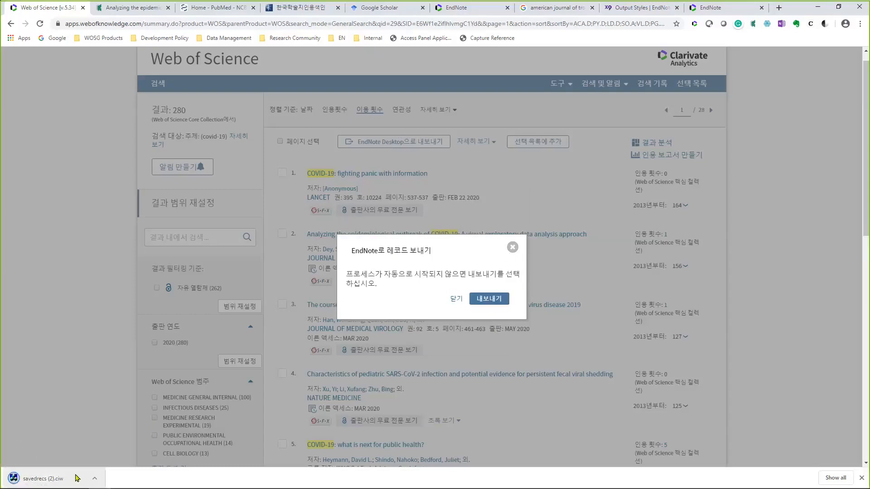
left_click(134, 364)
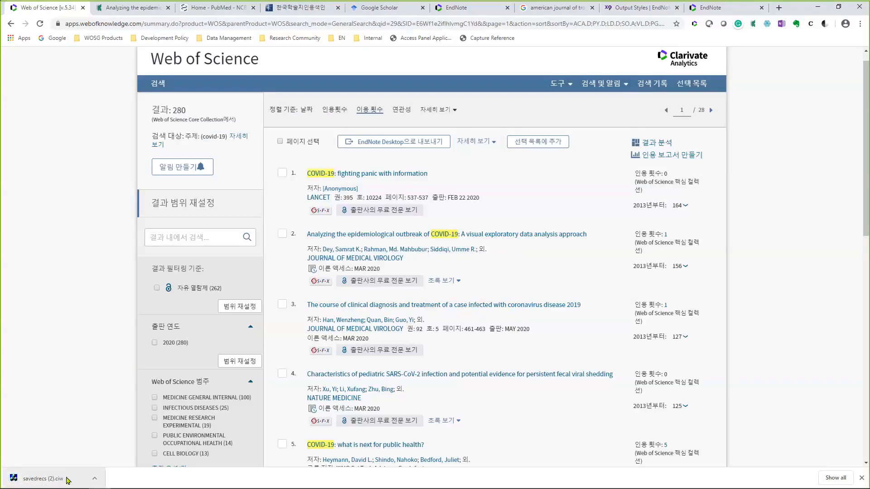
left_click(43, 479)
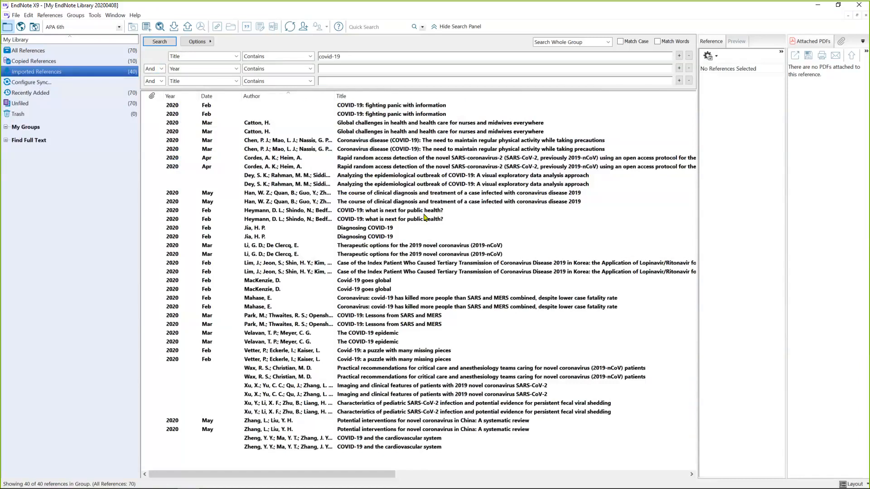
- Start a file import in EndNote and choose savedrecs (2) from the Downloads folder
left_click(17, 15)
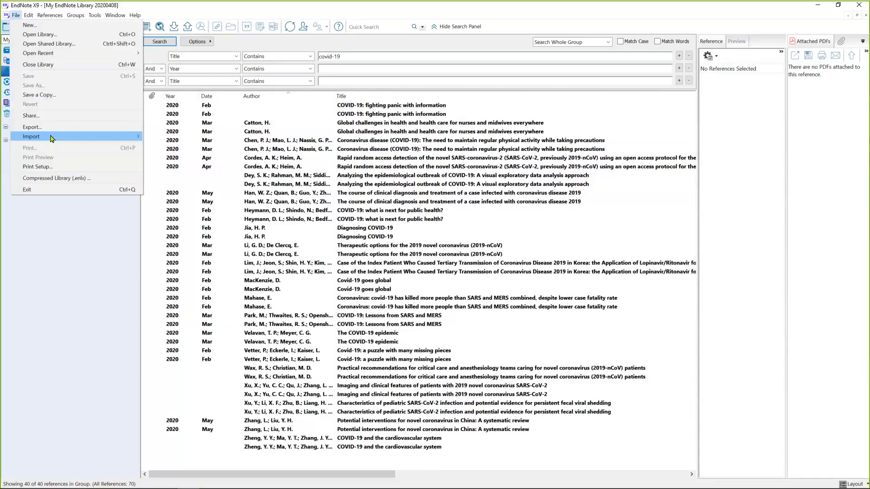
mouse_move(52, 138)
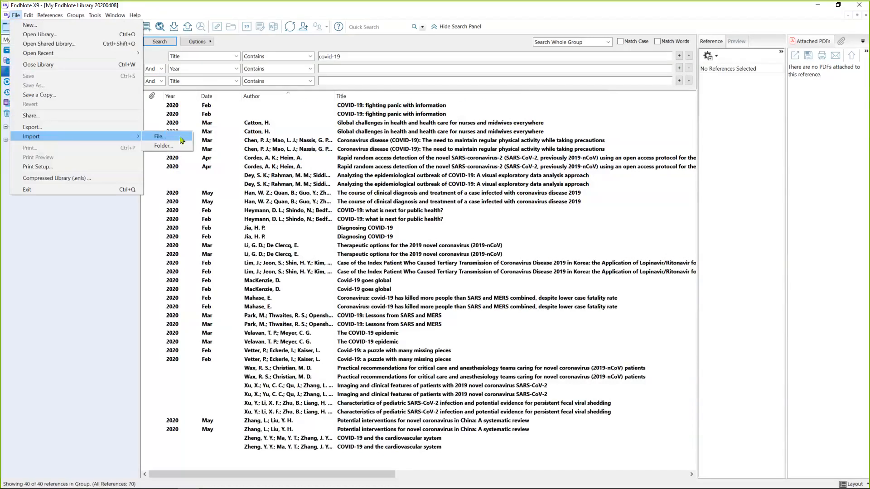
left_click(180, 140)
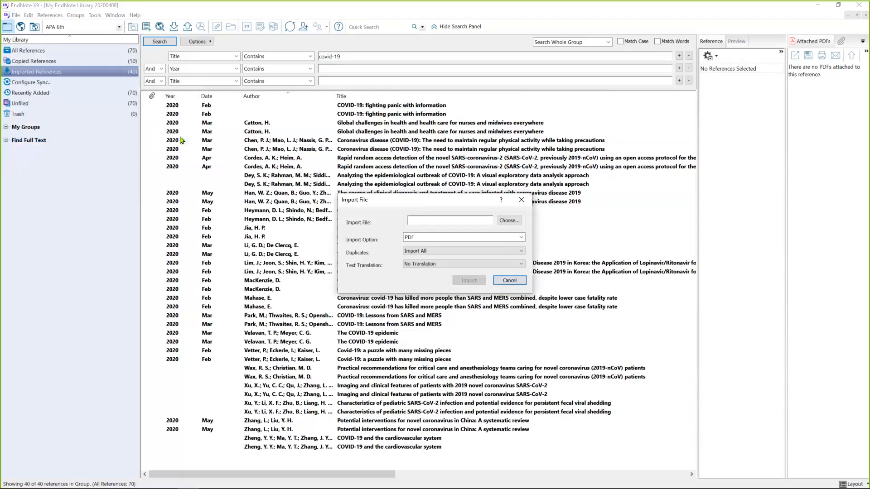
left_click(507, 223)
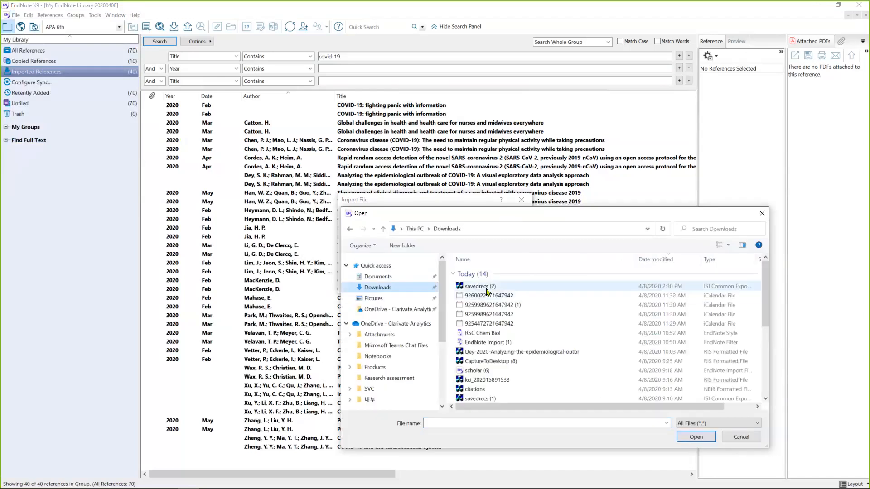
left_click(488, 292)
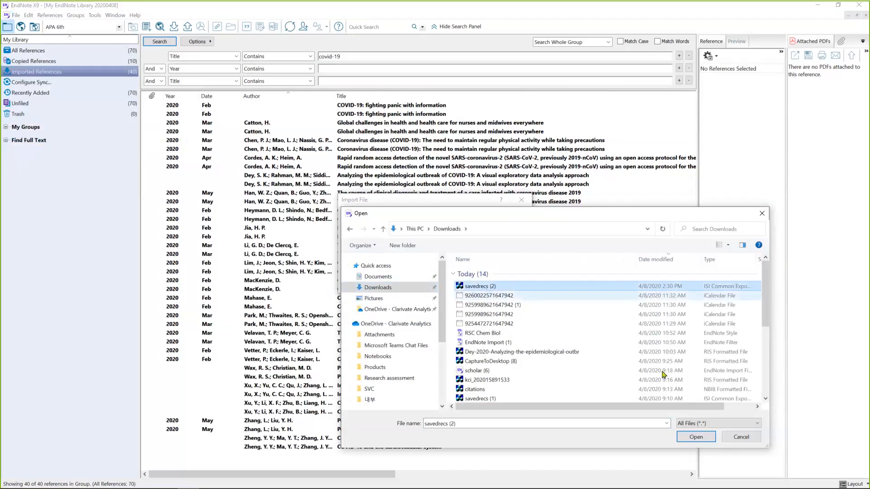
left_click(698, 440)
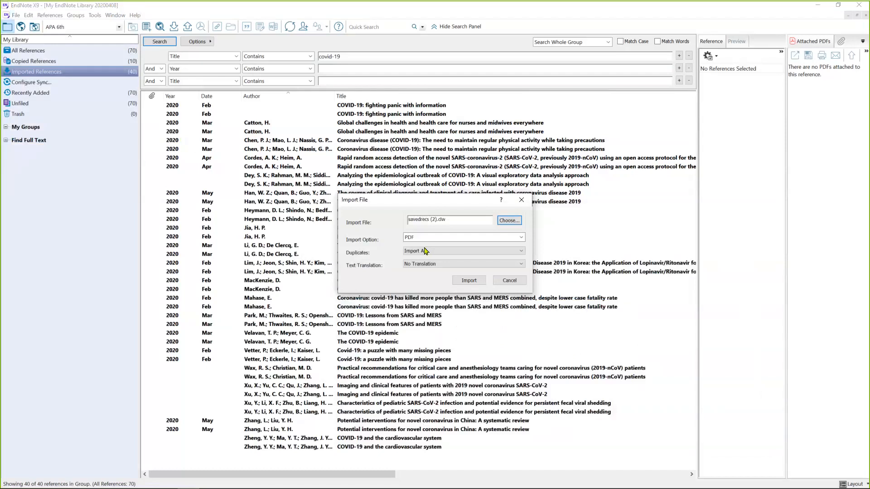
- Set the import option to the Web of Science Core Collection (Clarivate) filter, found with "web", and import the file
left_click(425, 251)
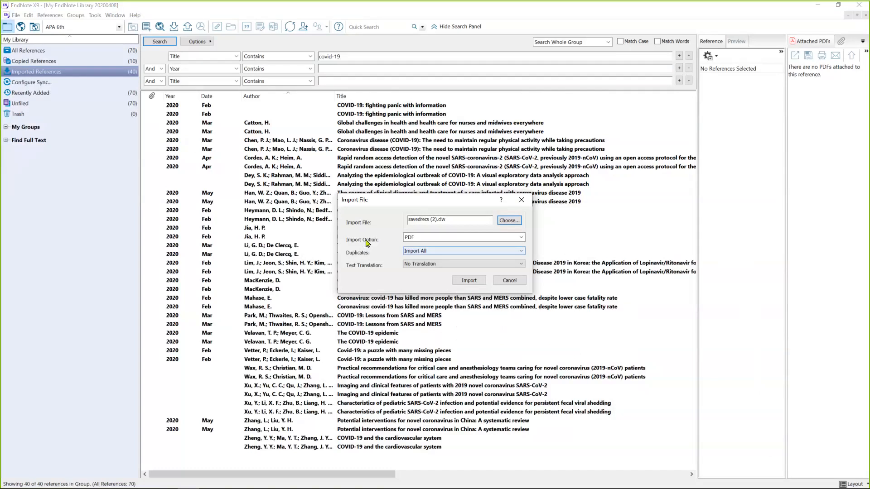
left_click(453, 237)
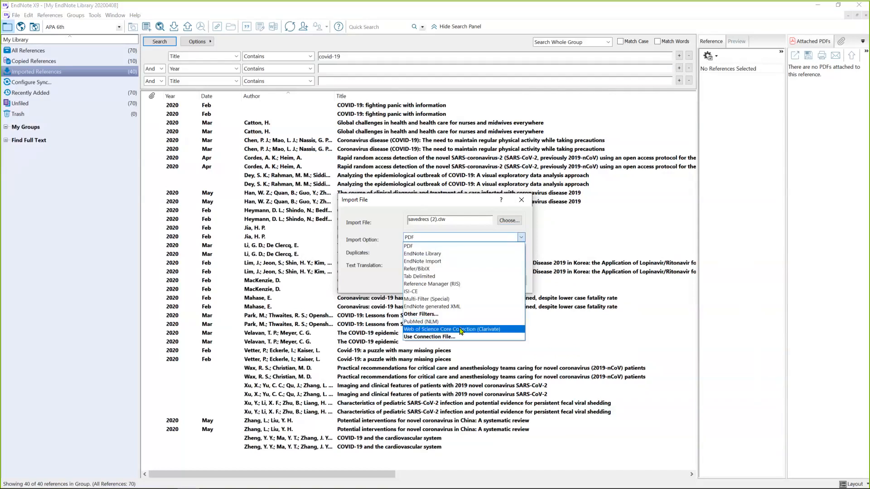
left_click(460, 329)
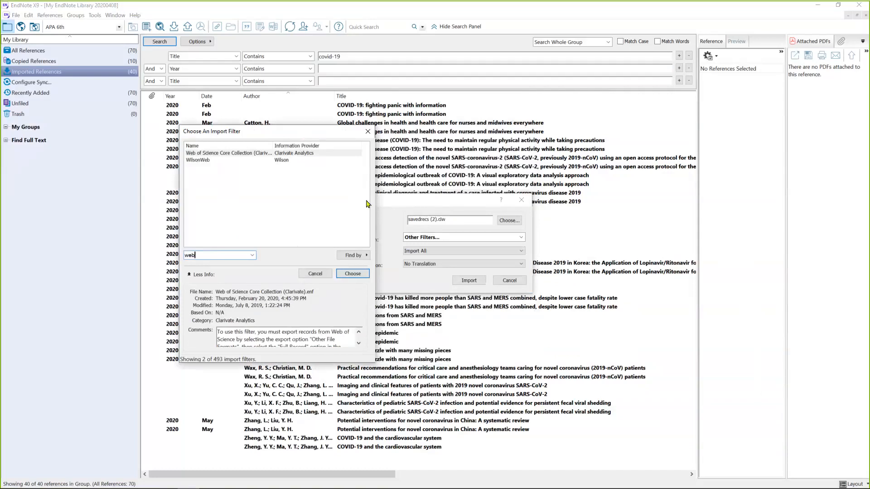
double_click(229, 153)
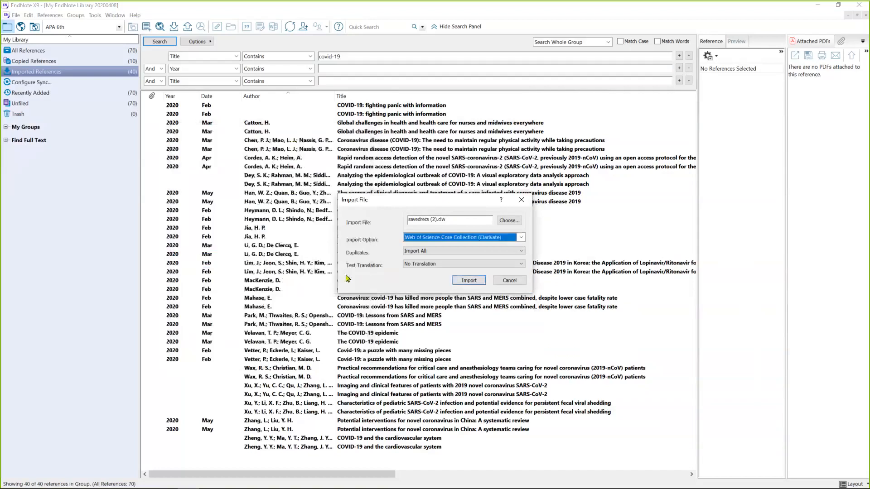
left_click(462, 283)
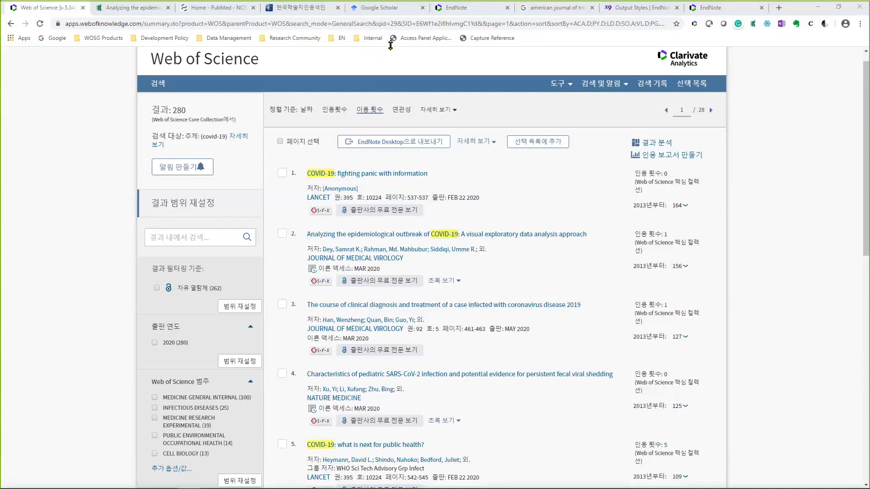
- Switch to PubMed in the browser, search for covid-19 and look through the search results
key("alt+Tab")
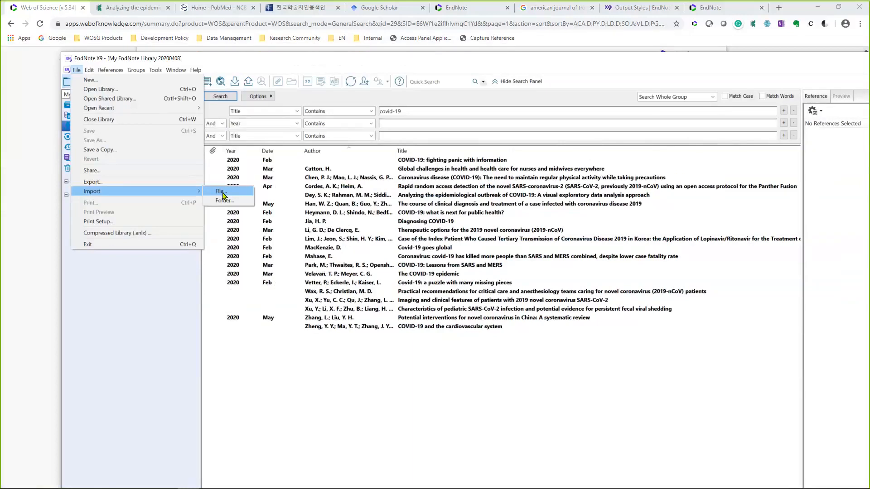
left_click(49, 8)
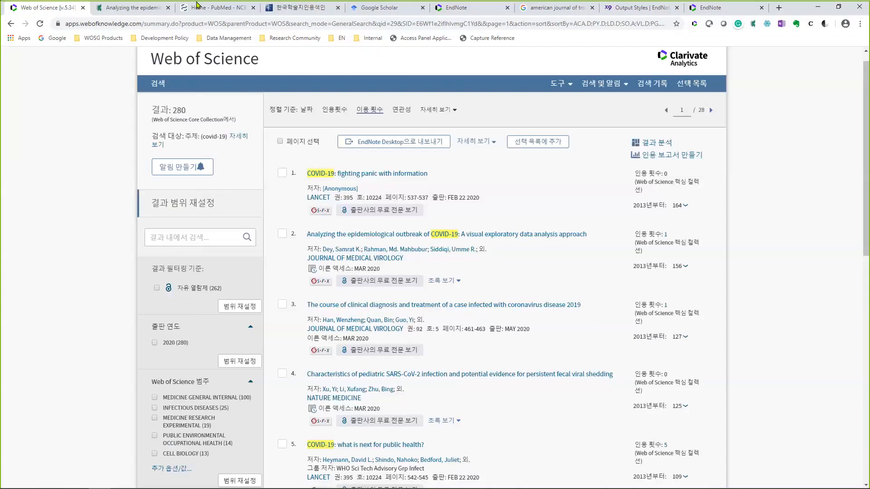
left_click(198, 7)
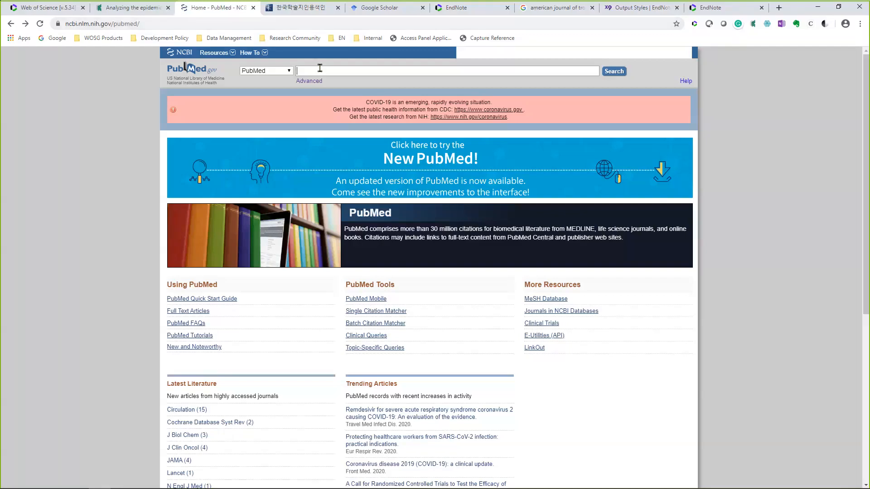
type("covid-19")
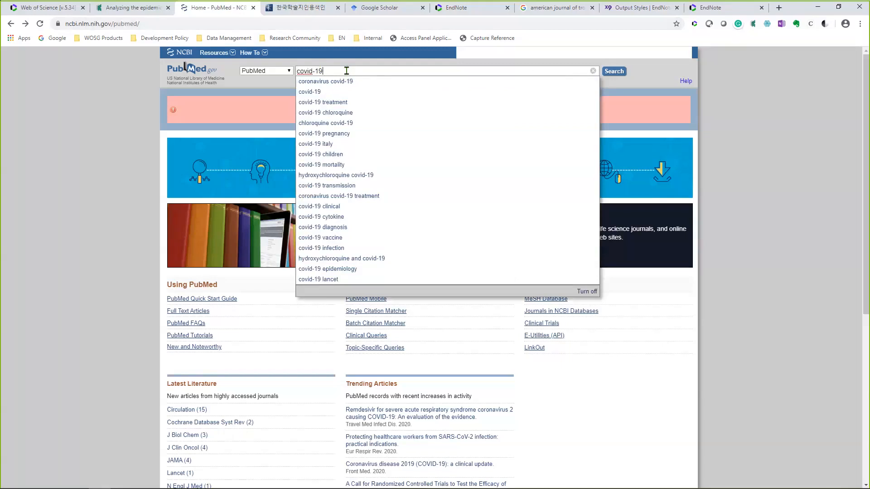
left_click(613, 72)
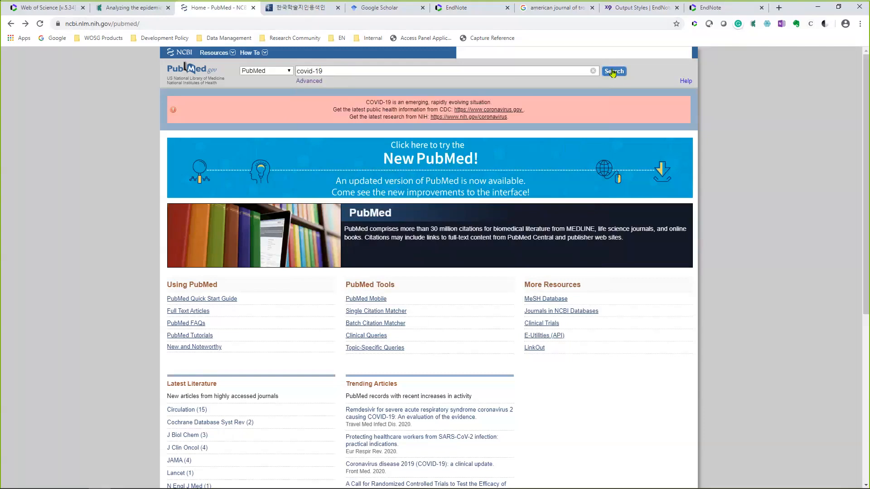
left_click(613, 72)
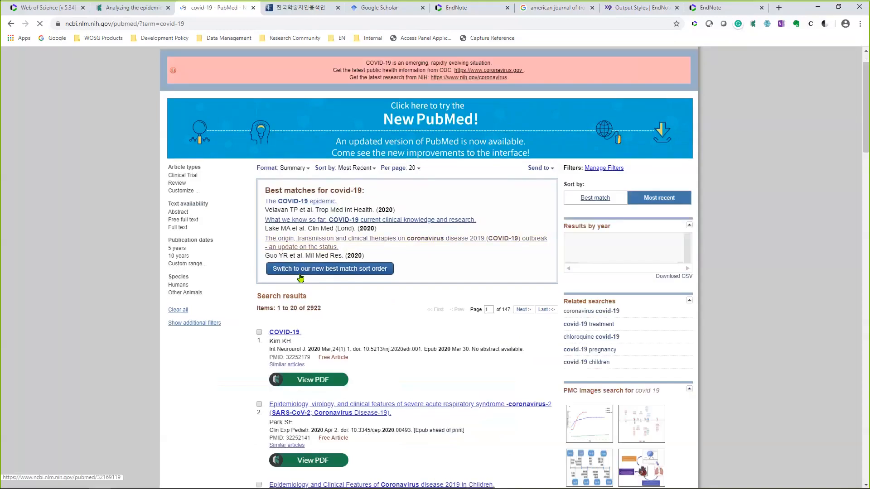
scroll(348, 237, "down", 3)
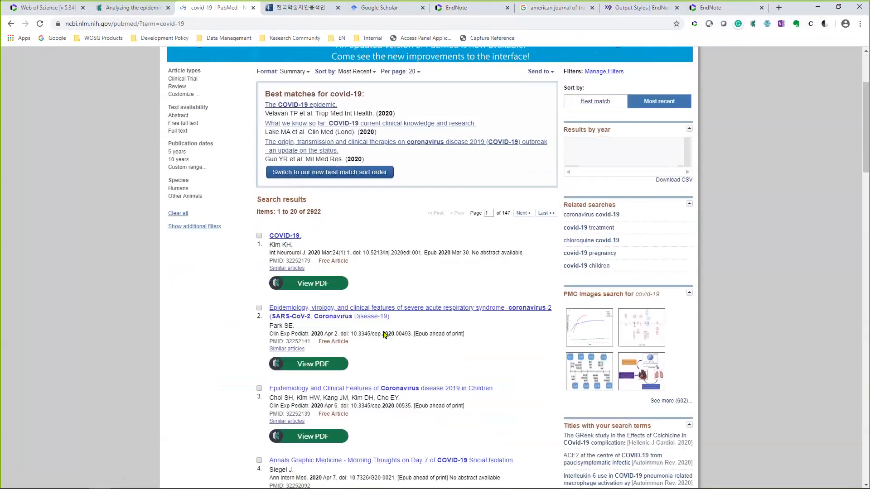
scroll(384, 334, "down", 2)
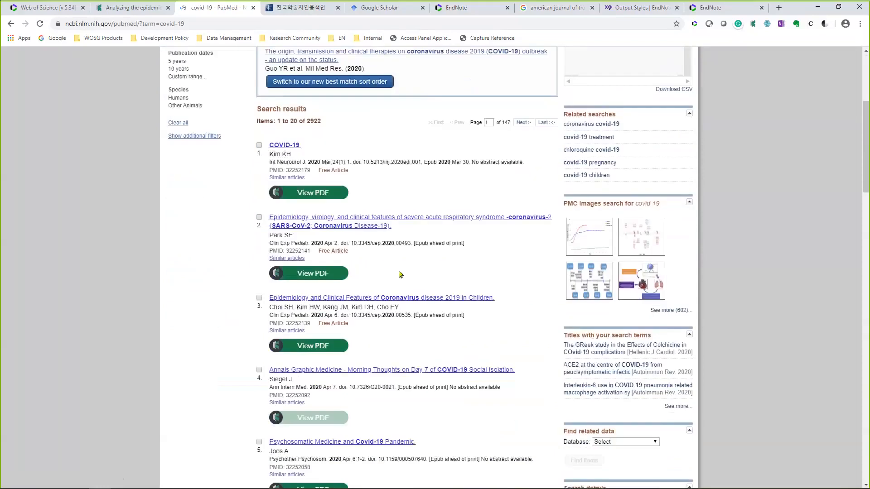
scroll(400, 275, "down", 1)
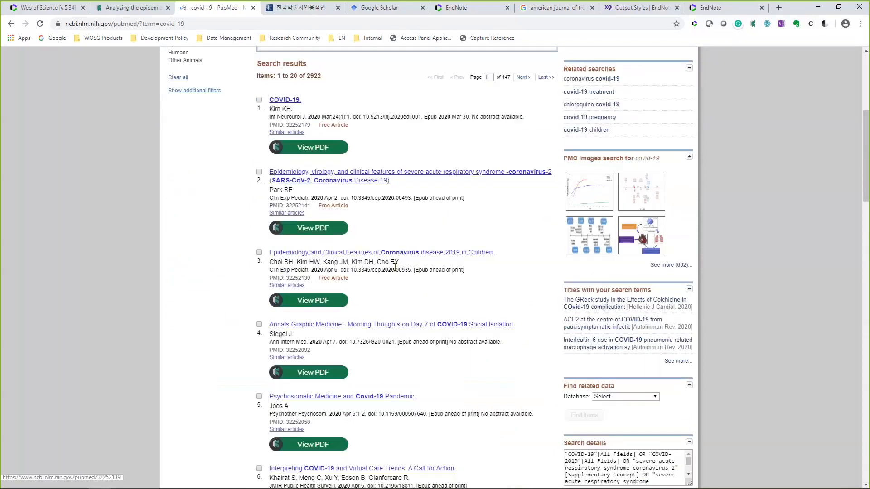
scroll(399, 275, "up", 5)
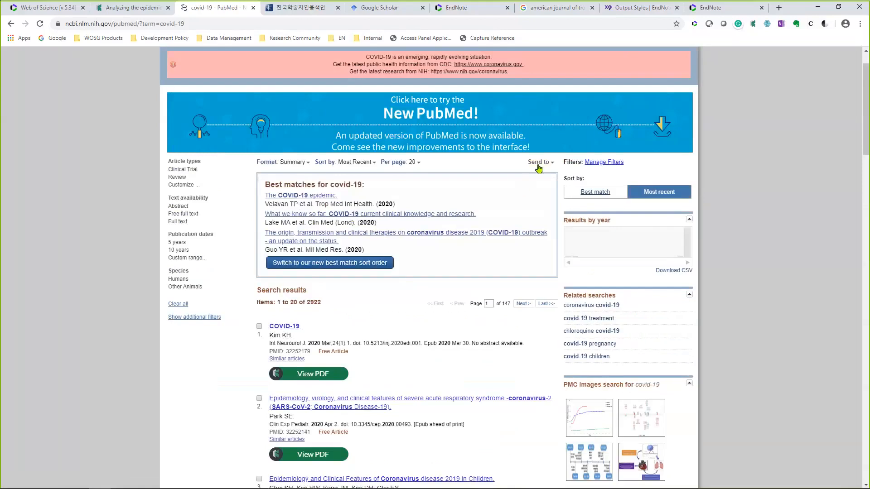
- Send the PubMed results to Citation manager as a file of 20 records starting from citation 1, and open the downloaded citations (1).nbib
scroll(539, 168, "up", 1)
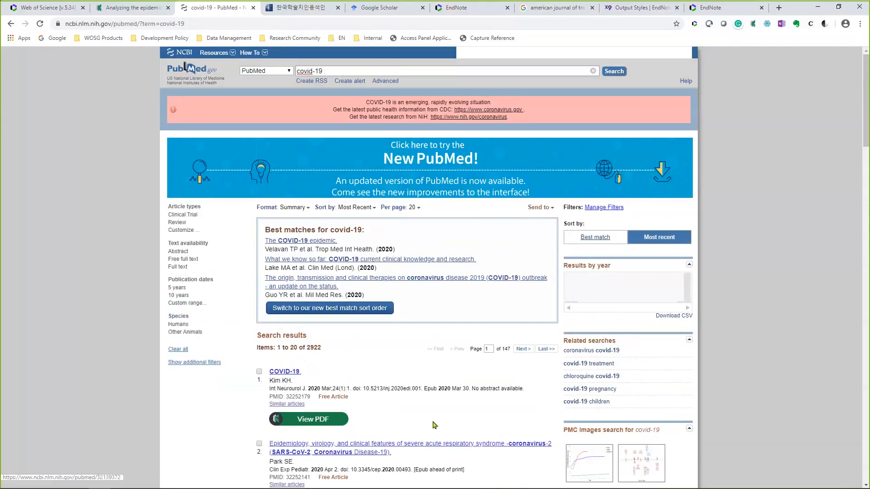
left_click(552, 208)
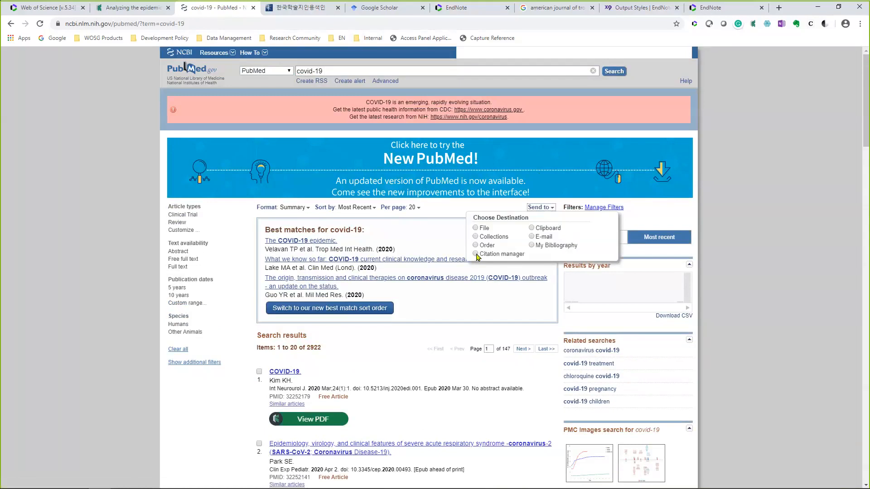
left_click(475, 254)
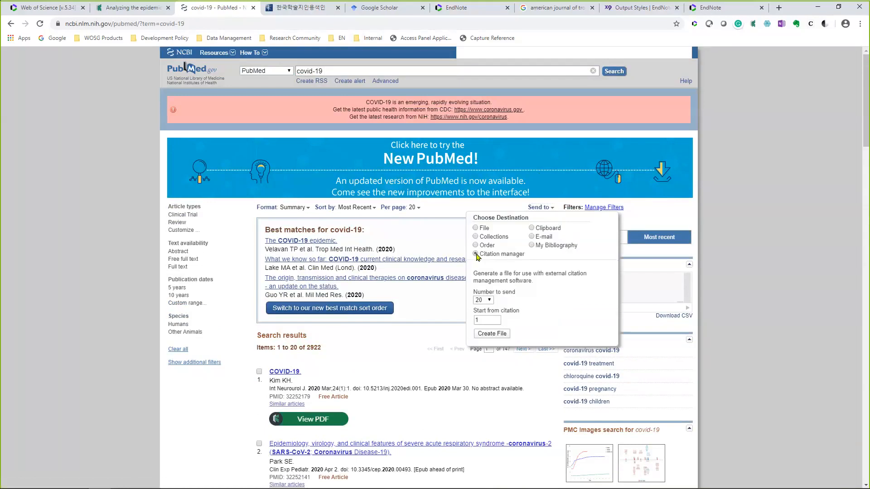
left_click(492, 300)
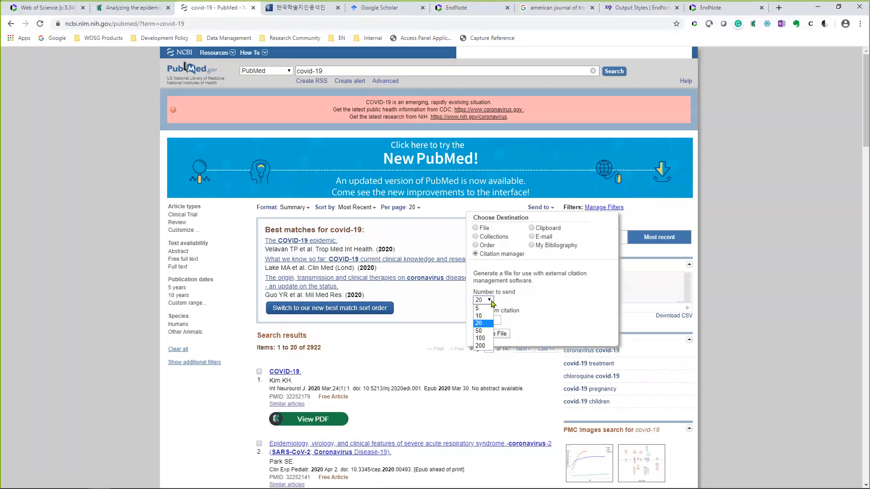
left_click(502, 310)
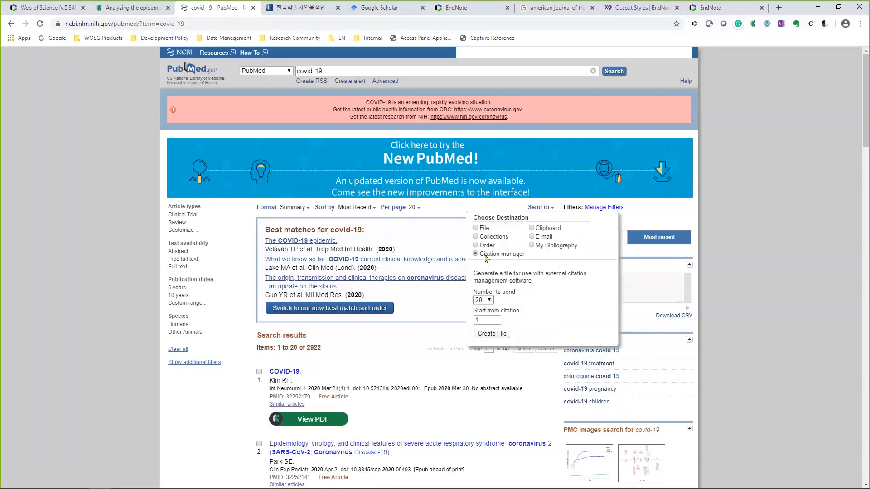
left_click(499, 336)
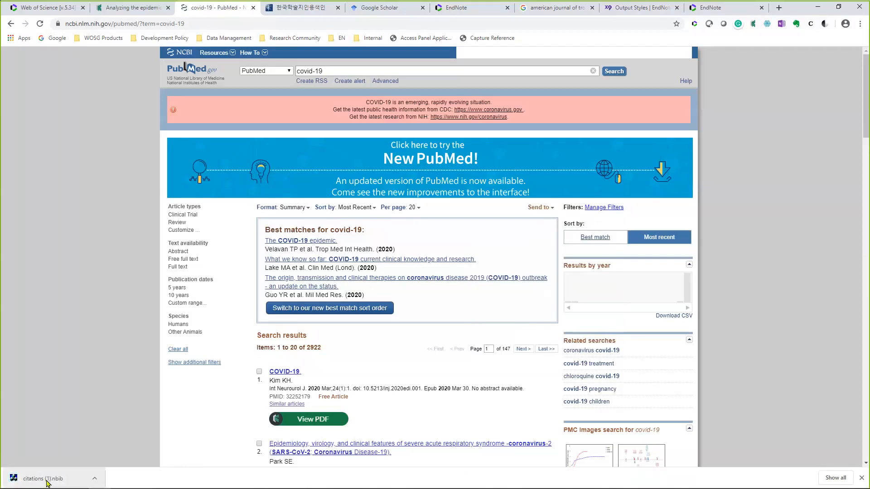
left_click(48, 479)
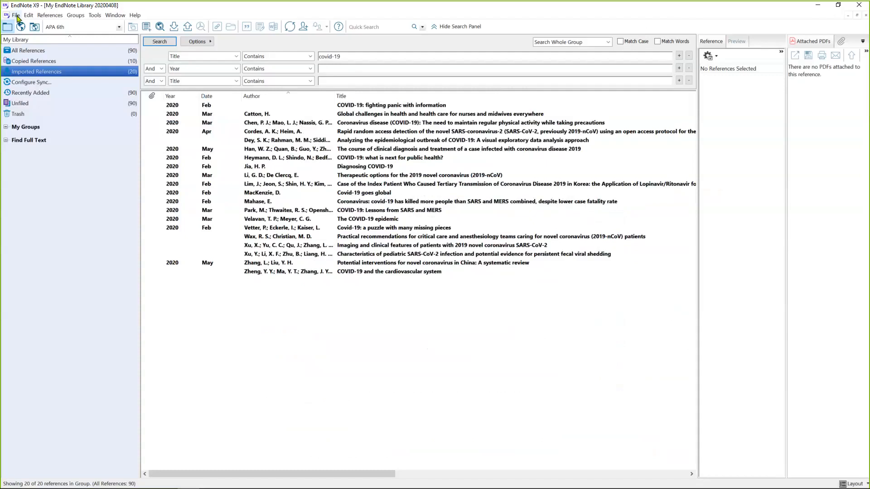
- Start a file import in EndNote and choose citations (1) from the Downloads folder
left_click(17, 16)
mouse_move(48, 141)
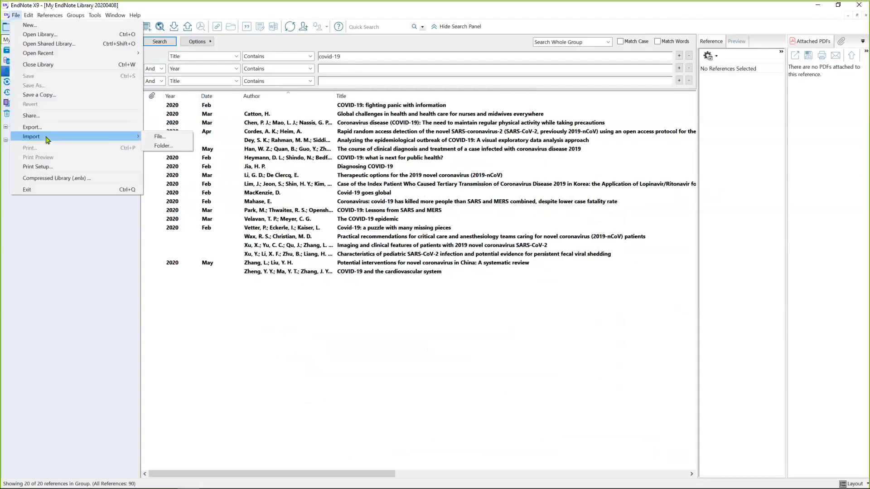
left_click(161, 138)
left_click(508, 219)
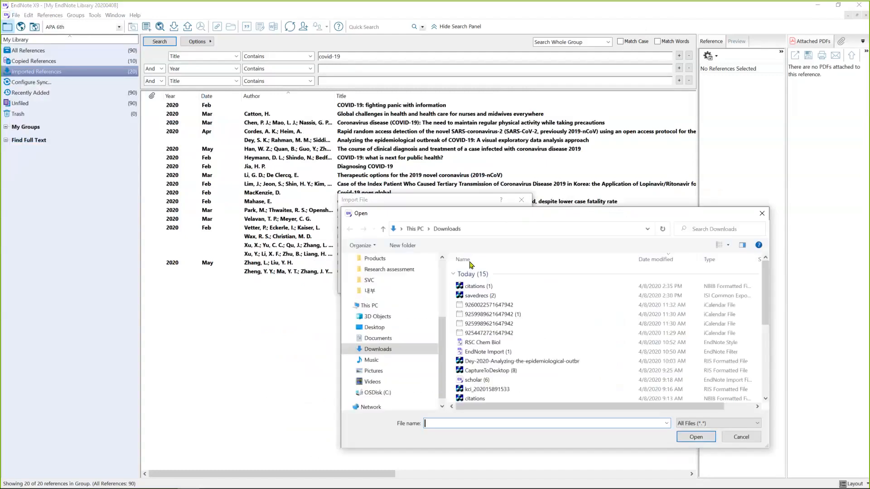
scroll(422, 272, "up", 4)
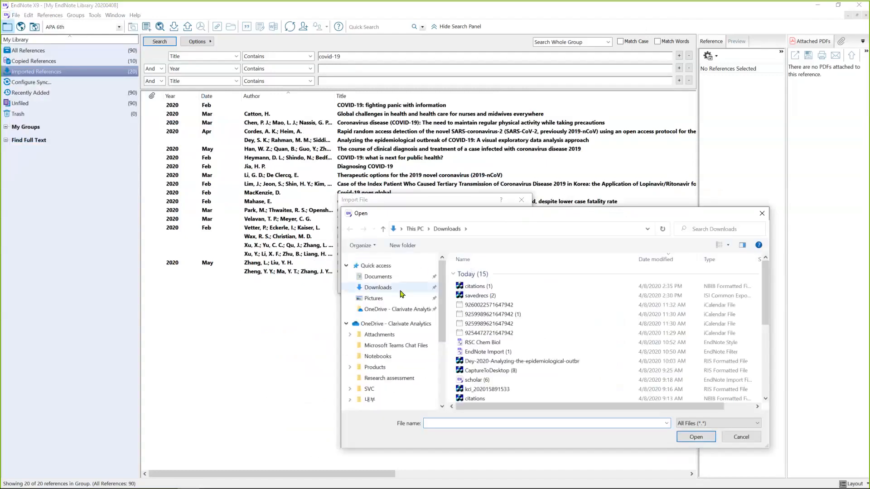
left_click(507, 287)
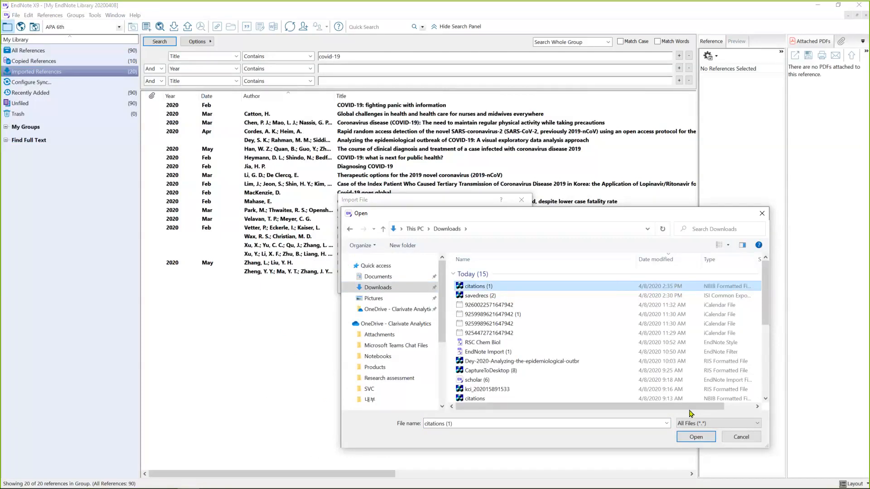
left_click(693, 437)
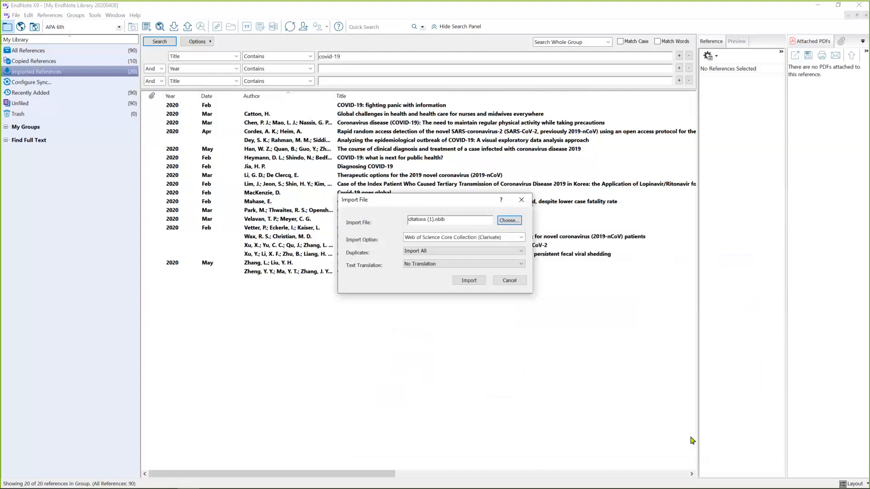
- Set the import option to the PubMed (NLM) filter, found among the other filters with "pubmed", and import the file
left_click(491, 240)
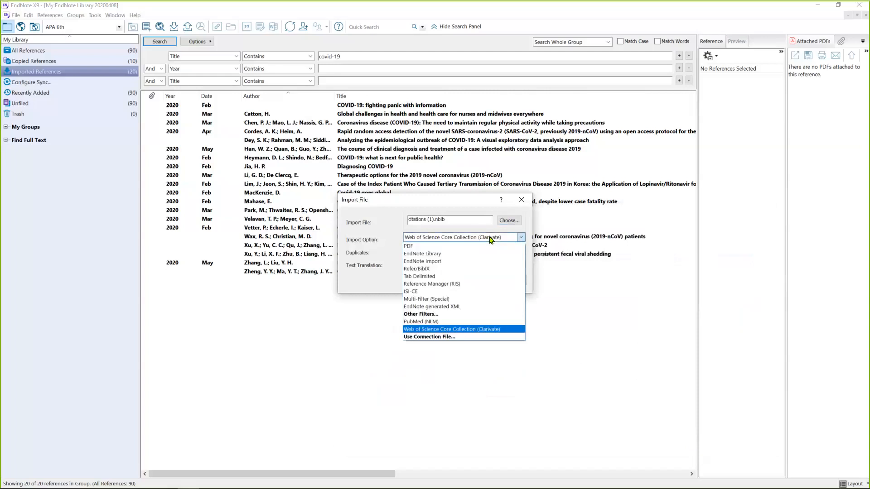
left_click(437, 324)
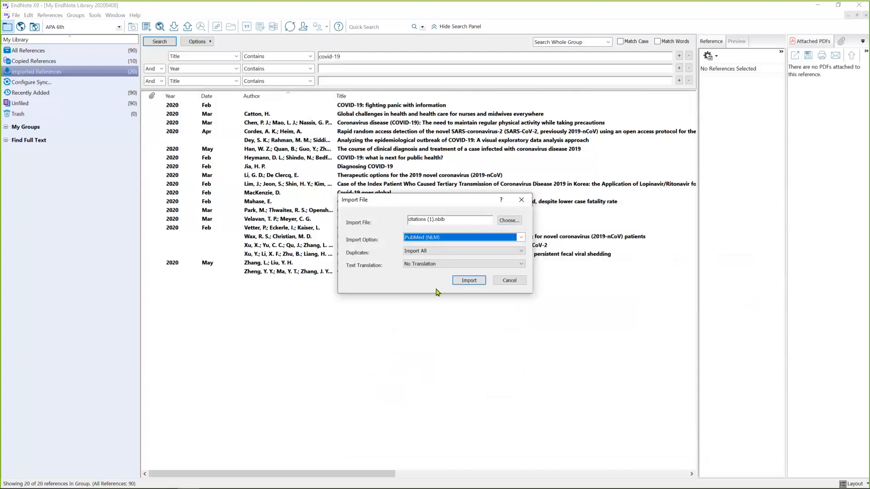
left_click(438, 240)
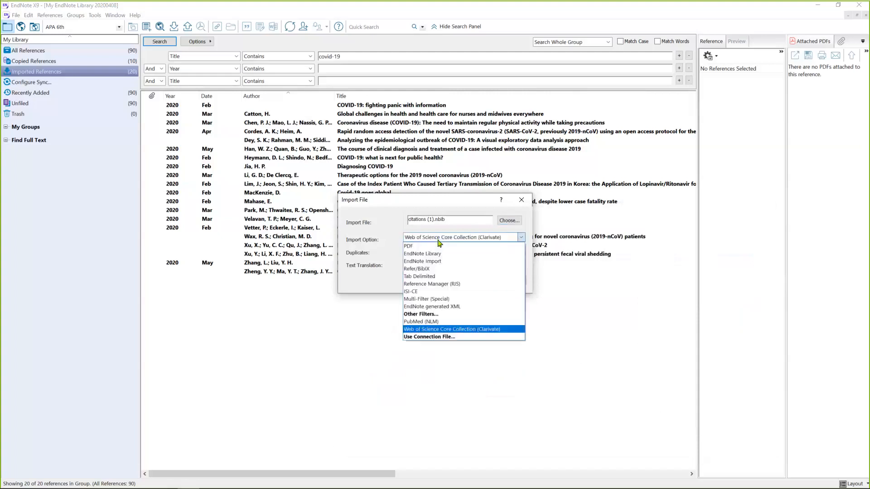
left_click(430, 315)
left_click(385, 255)
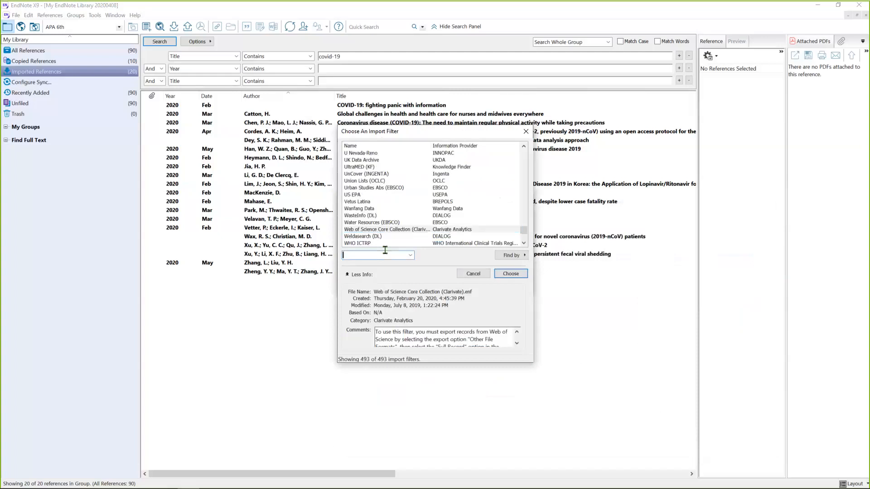
type("pubmed")
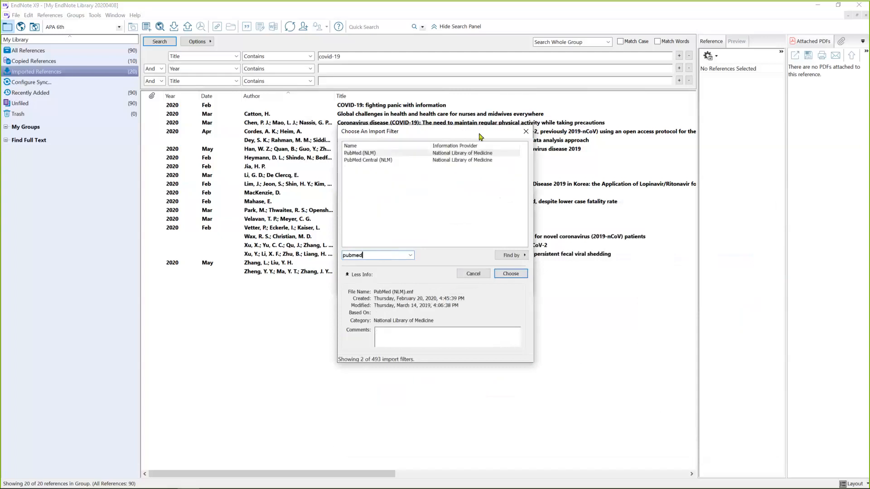
left_click_drag(476, 131, 264, 131)
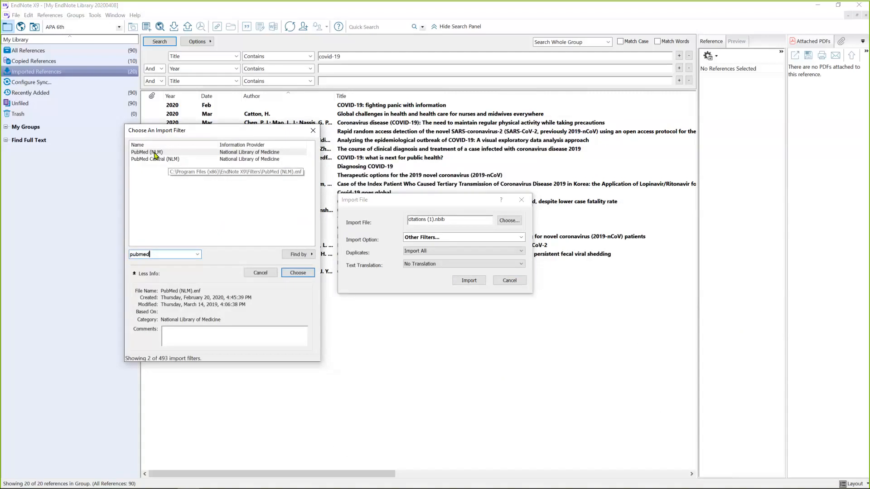
left_click(154, 154)
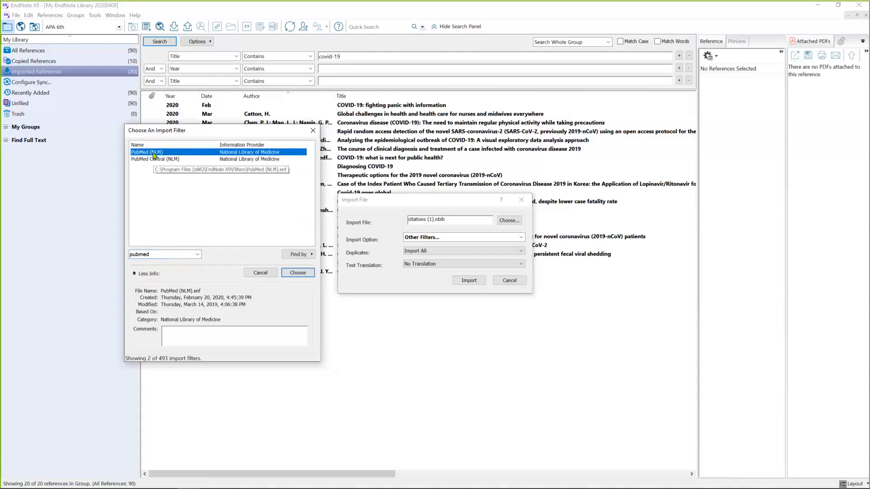
left_click(311, 273)
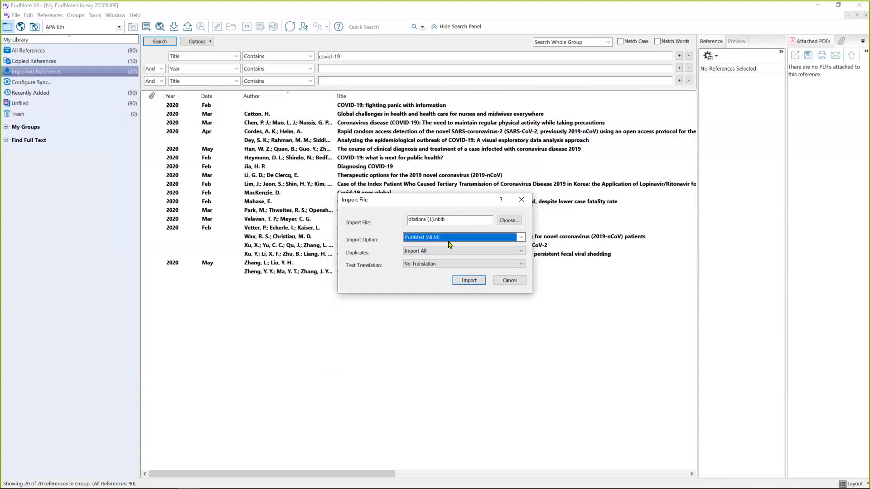
left_click(468, 281)
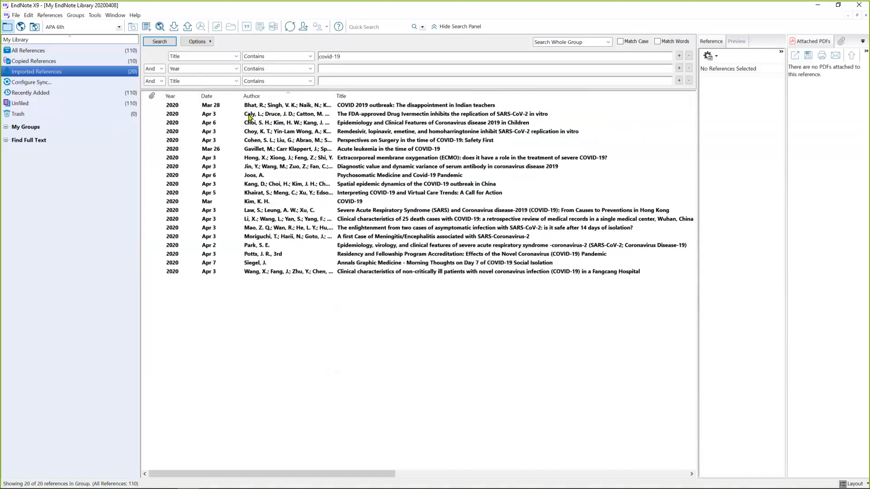
- Switch to the Korea Citation Index site in the browser, search for covid-19 and try to export the results with 자료반출
key("alt+Tab")
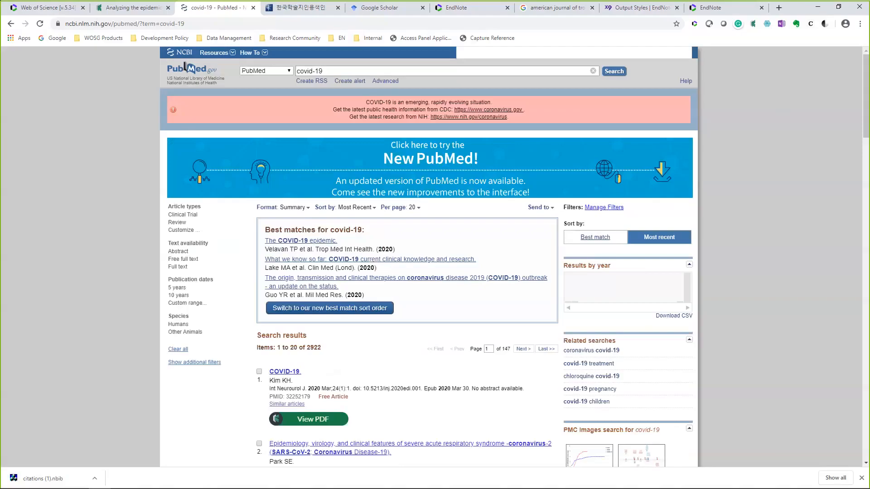
key("ctrl+Tab")
type("co")
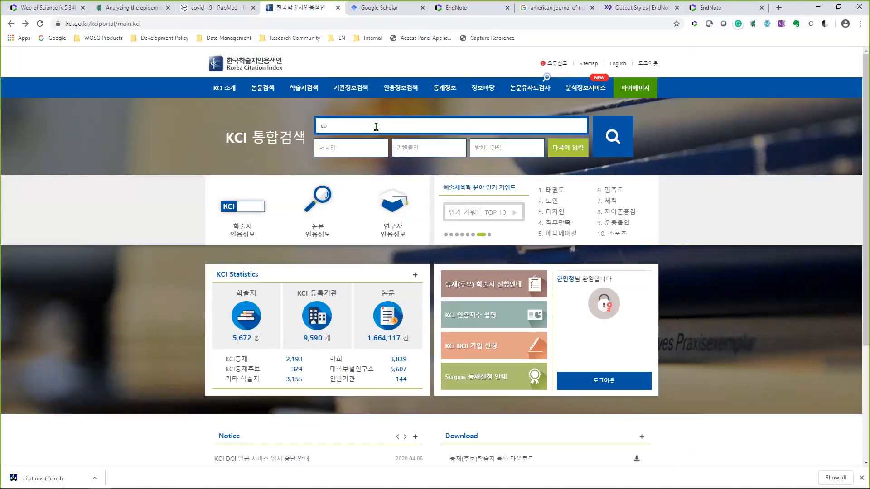
type("vid-19")
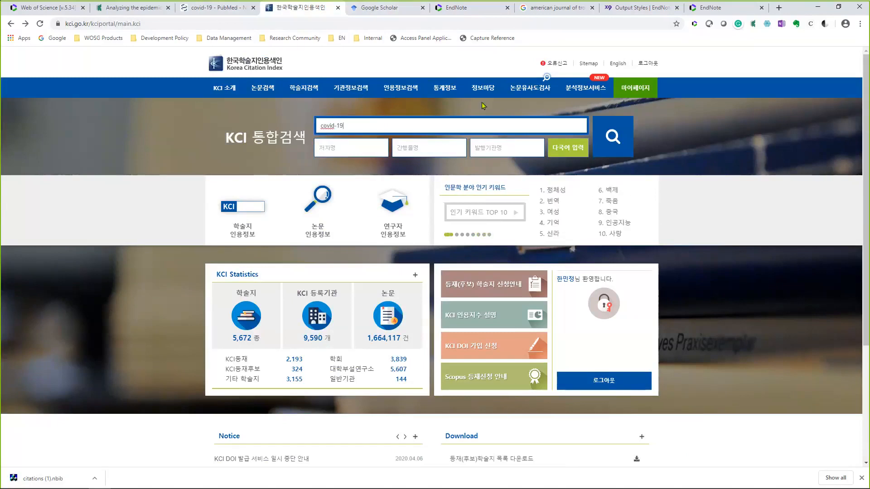
left_click(612, 135)
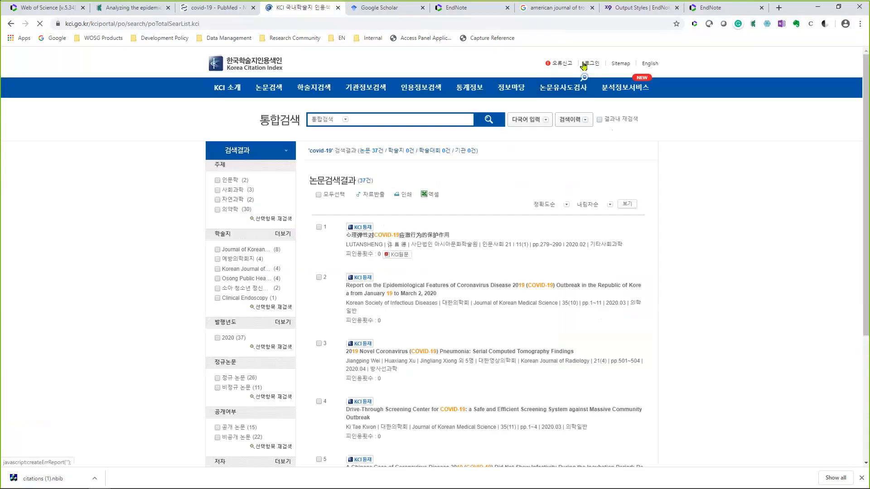
left_click(371, 195)
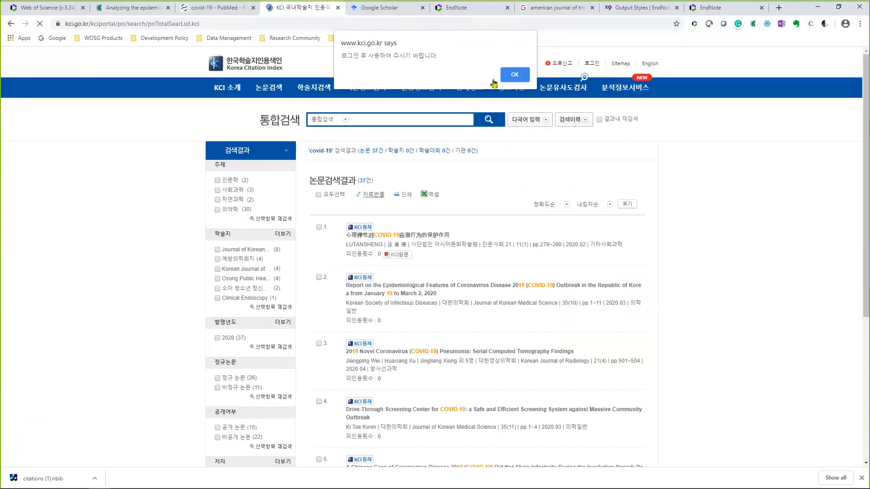
left_click(511, 75)
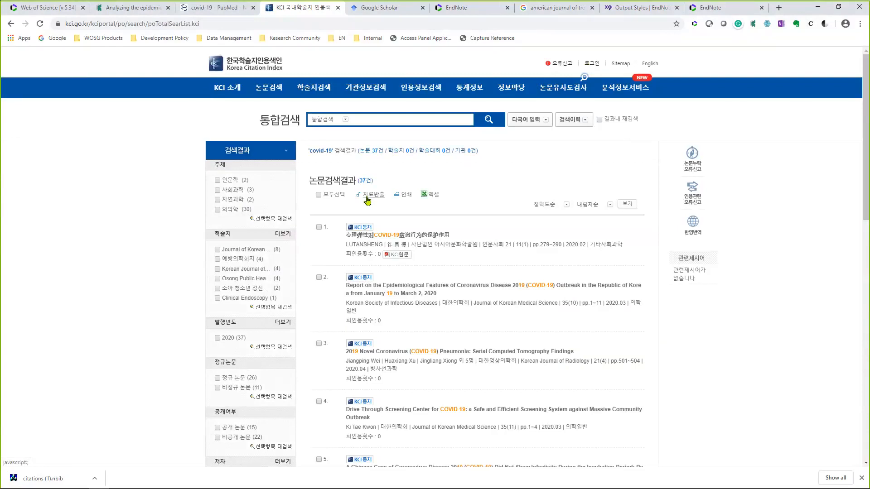
- Switch to Google Scholar and search for covid-19 articles
left_click(363, 15)
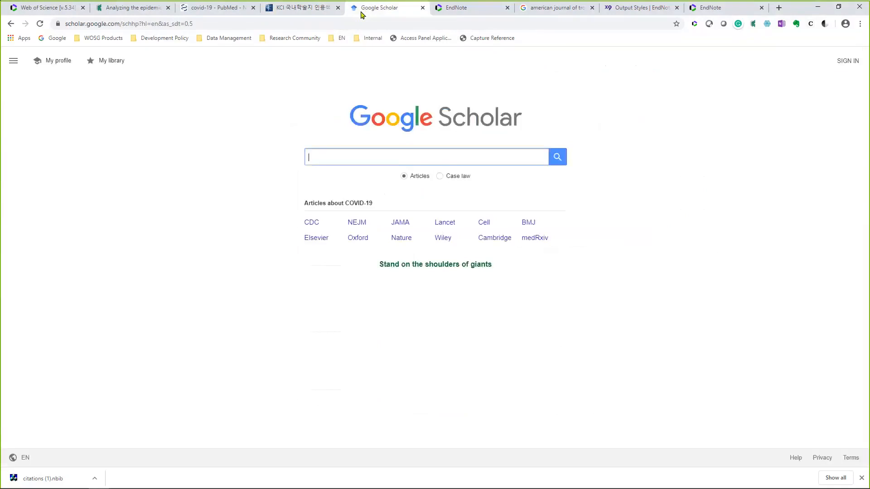
left_click(367, 150)
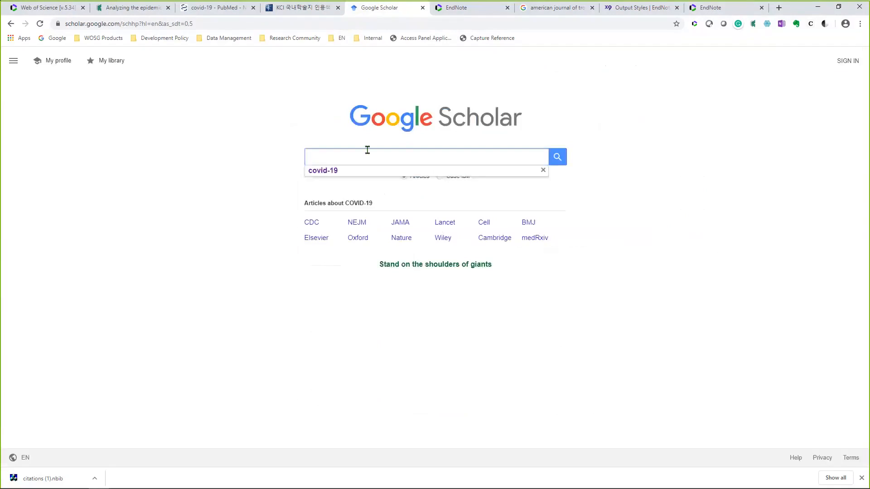
left_click(369, 174)
key("Return")
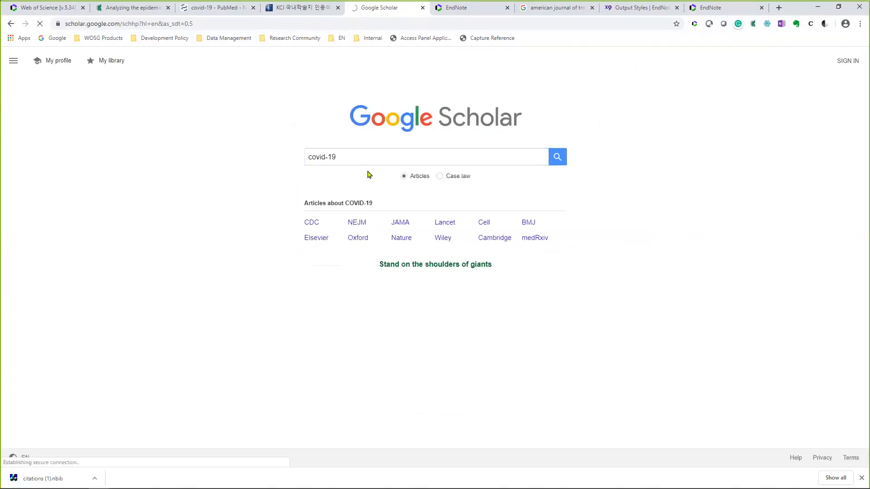
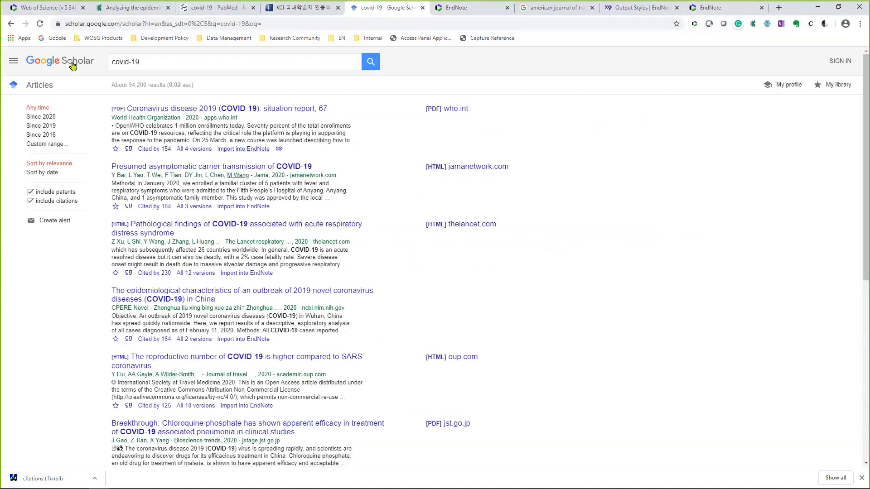
- Set Google Scholar's bibliography manager to show links to import citations into EndNote and save the settings
left_click(13, 61)
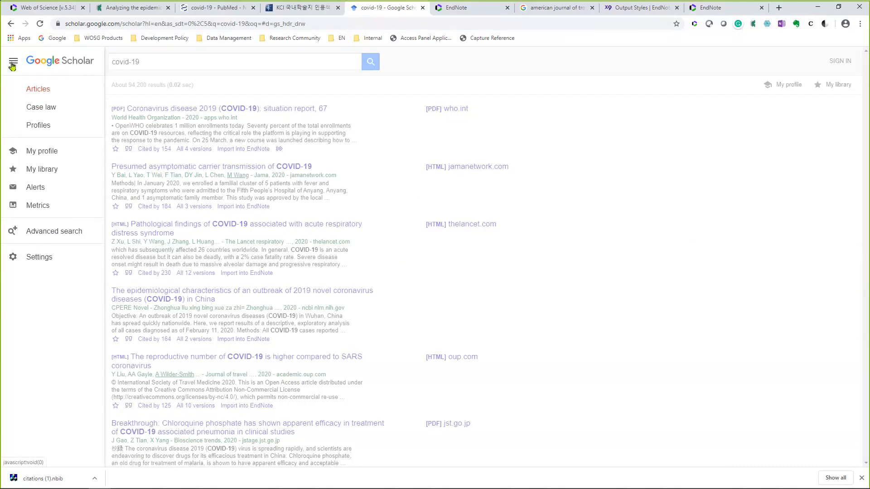
left_click(33, 262)
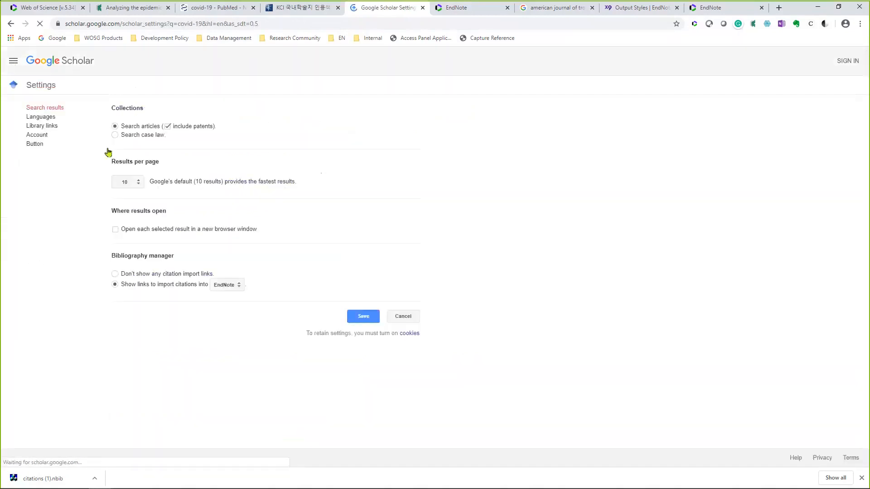
left_click(116, 275)
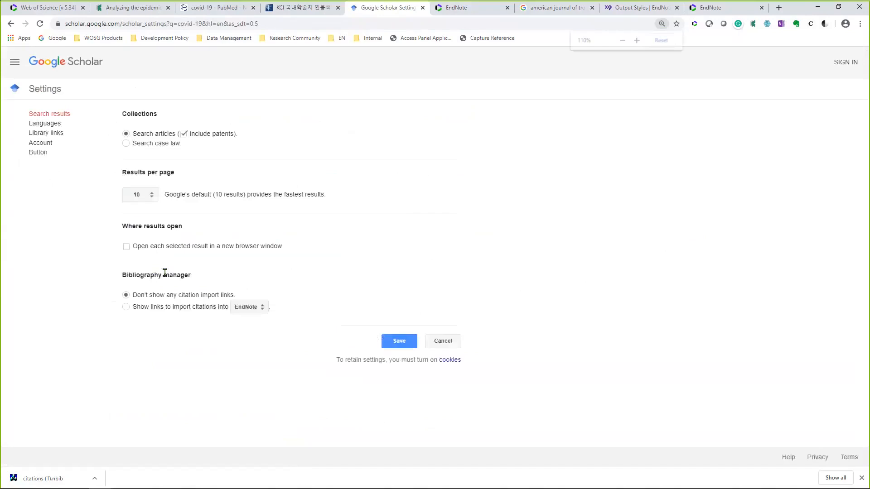
key("ctrl+plus")
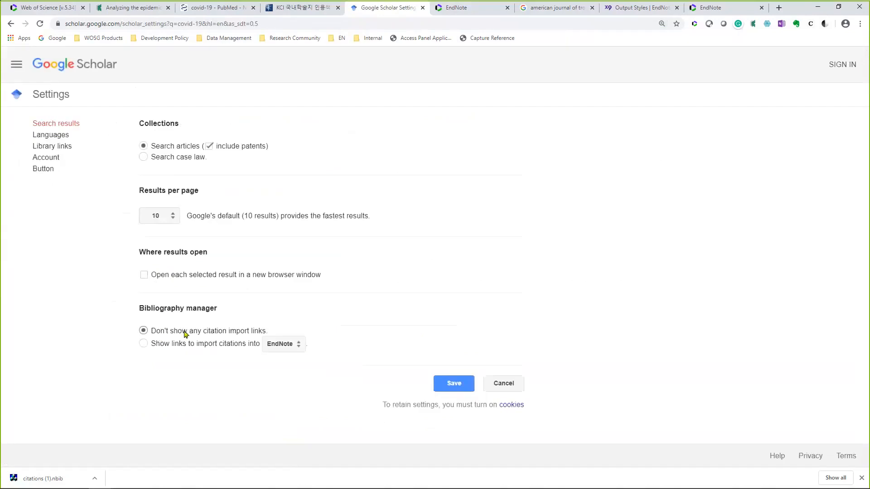
left_click(144, 343)
left_click(281, 344)
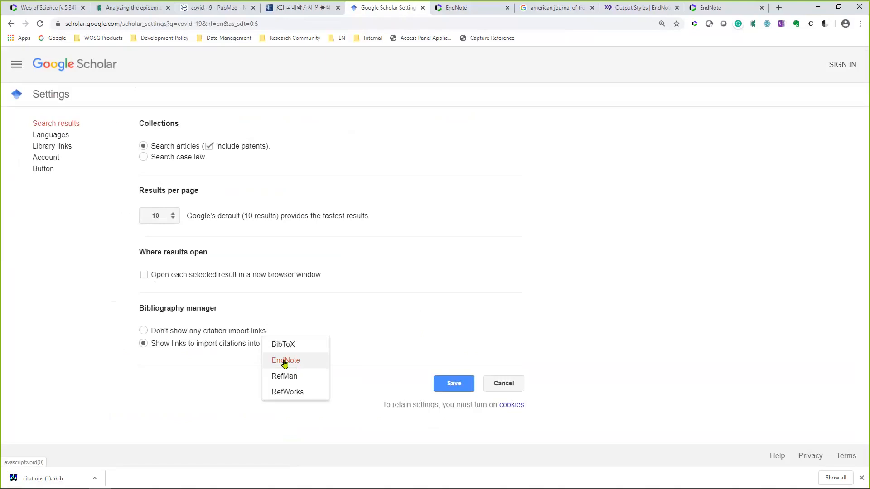
left_click(284, 361)
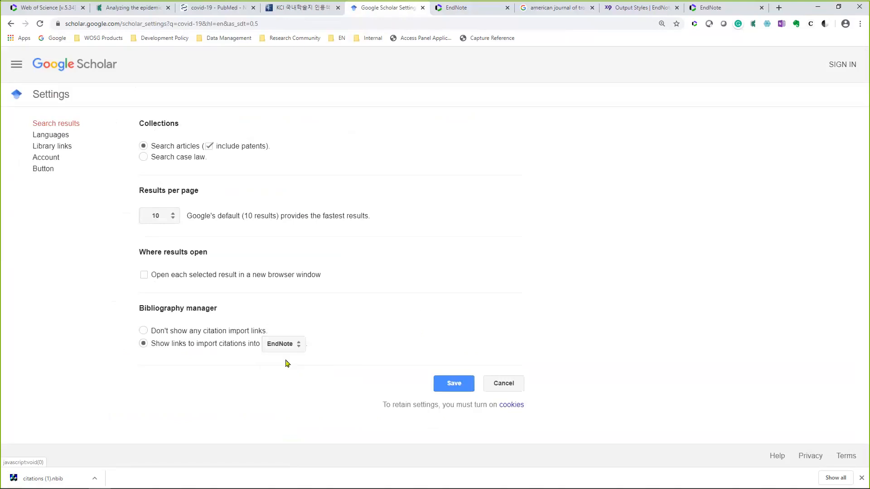
left_click(460, 390)
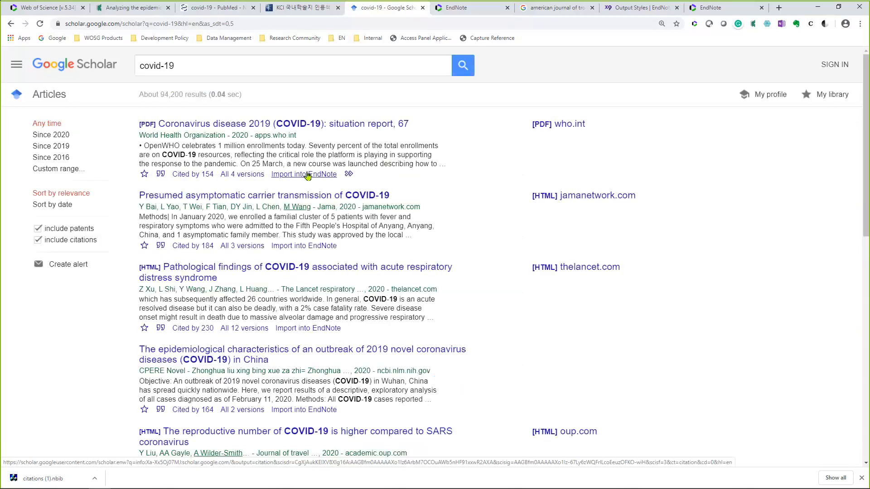
- Download the EndNote citation of the first Google Scholar result and choose scholar (7) from Downloads for a file import in EndNote
left_click(307, 175)
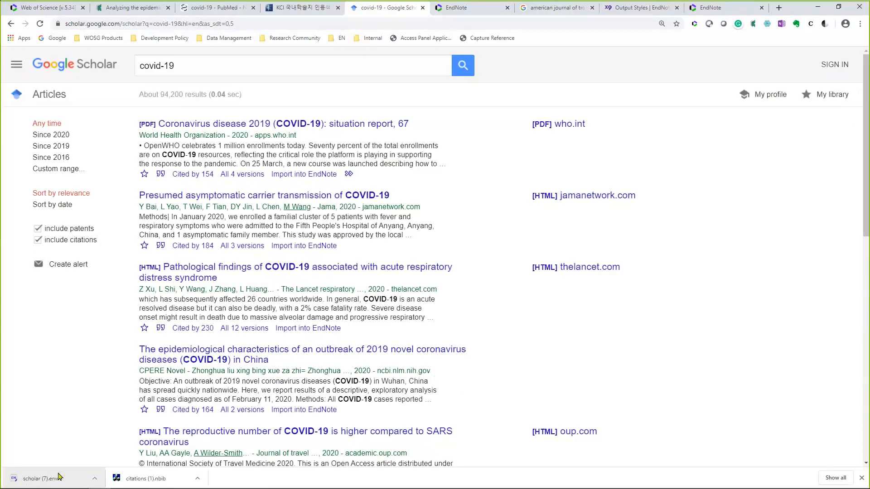
left_click(60, 477)
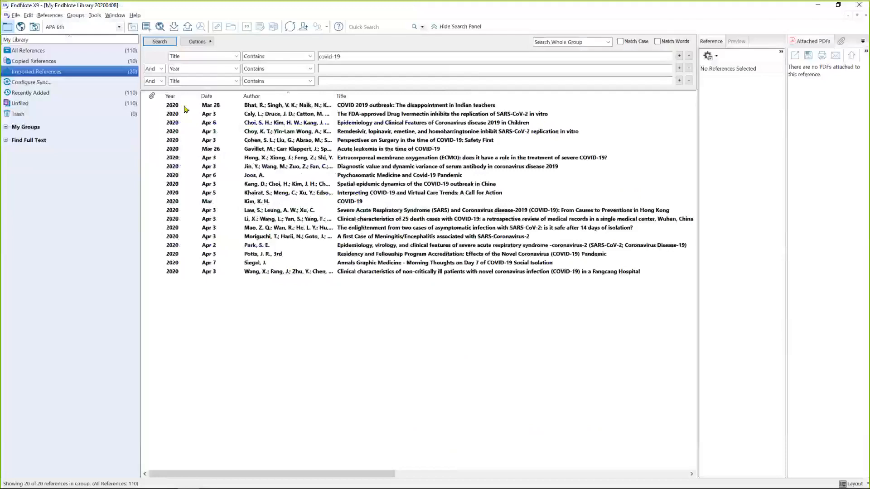
left_click(174, 27)
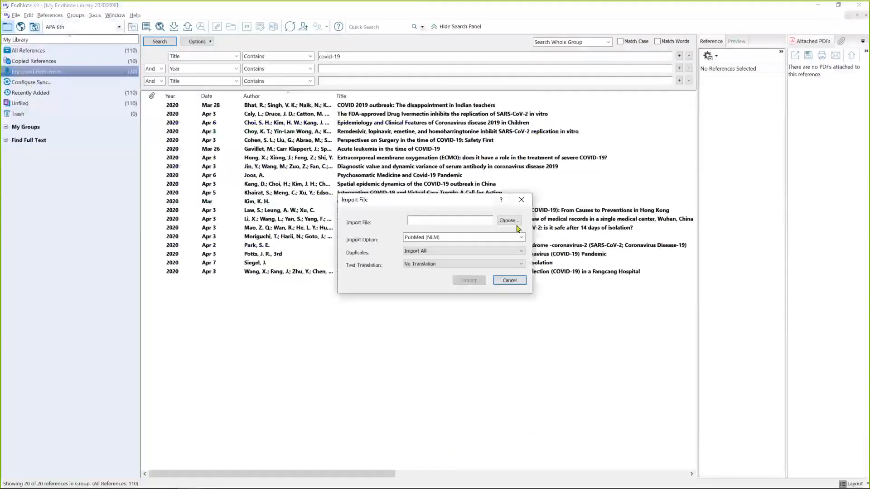
left_click(508, 220)
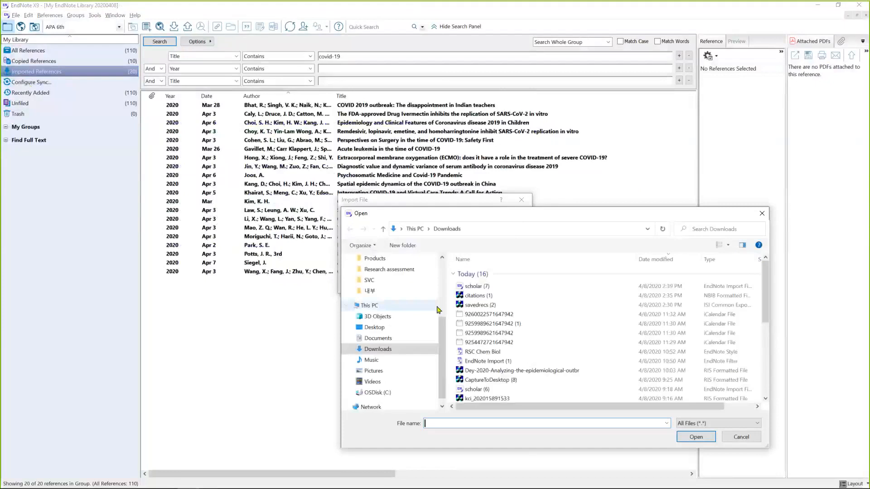
left_click(475, 287)
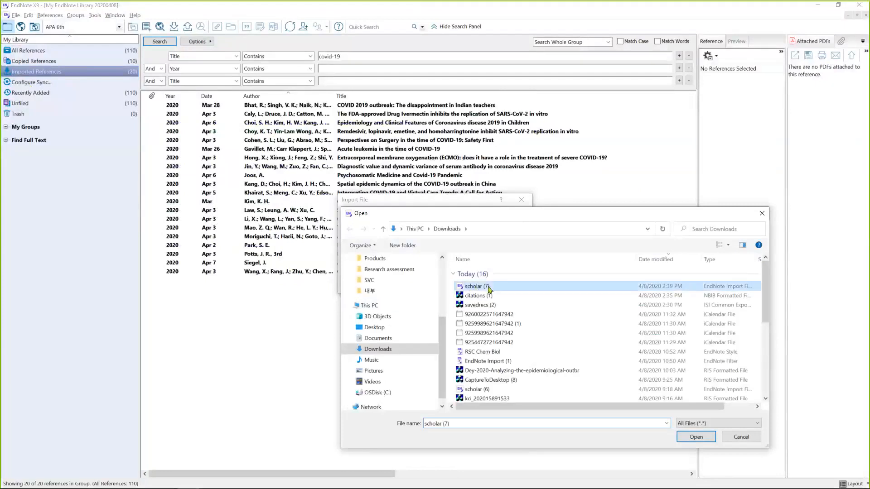
left_click(693, 438)
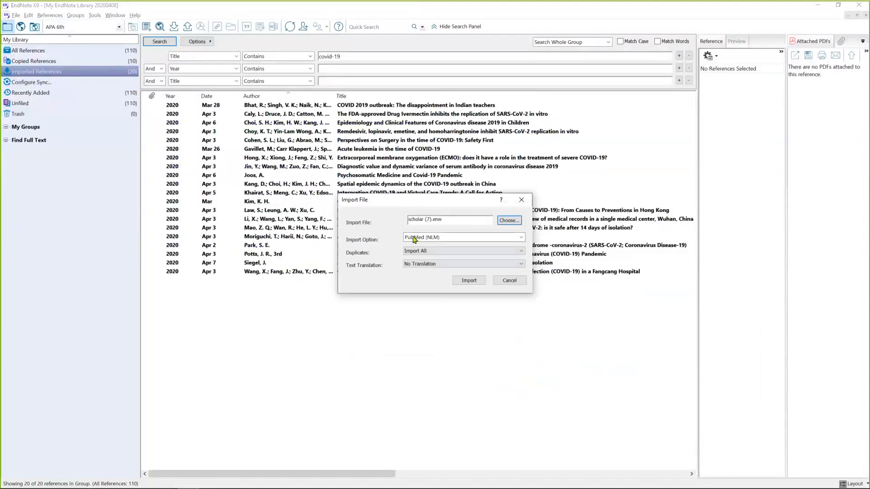
- Set the import option to Reference Manager (RIS) and try to import the chosen file
left_click(414, 239)
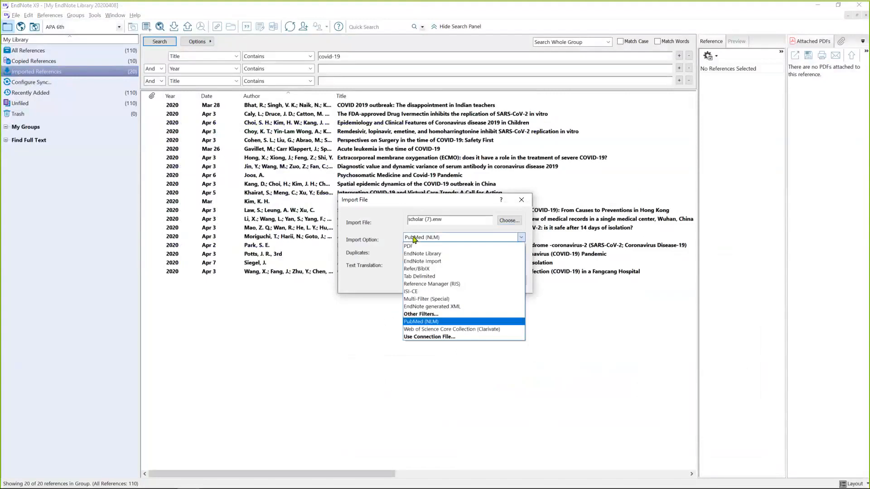
left_click(451, 284)
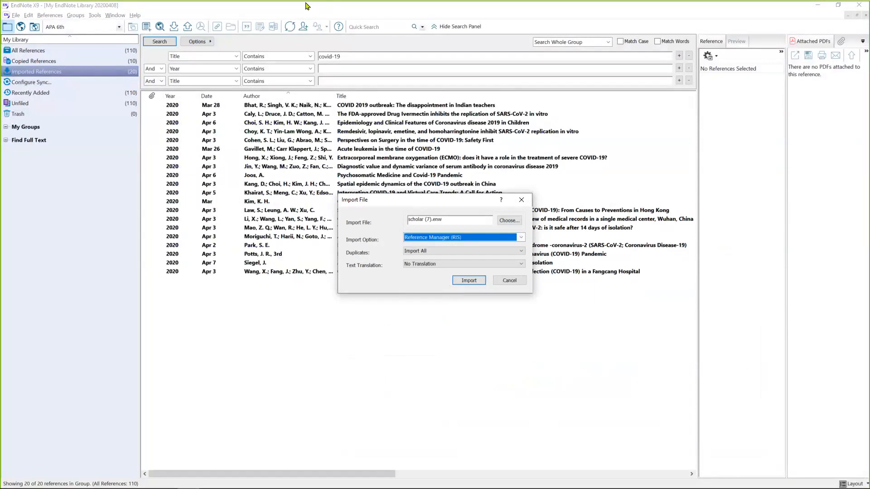
left_click(468, 281)
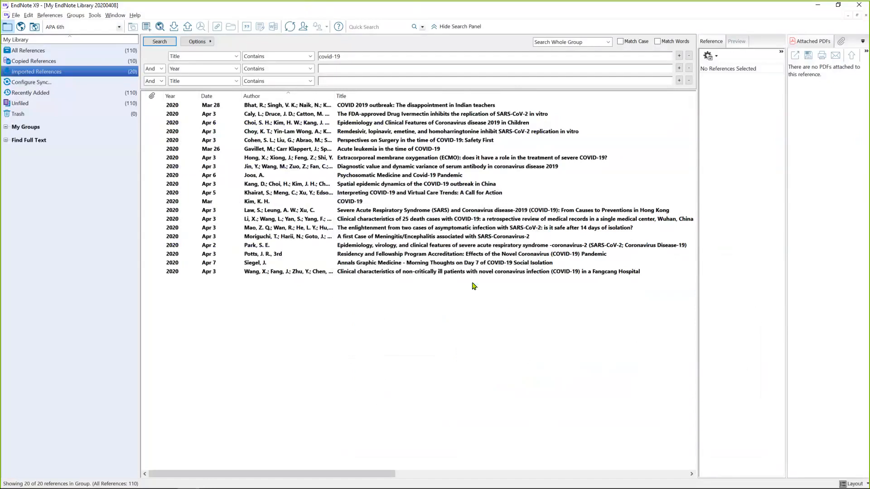
- Start another file import in EndNote and import scholar (7) from Downloads with the Reference Manager (RIS) option
left_click(16, 15)
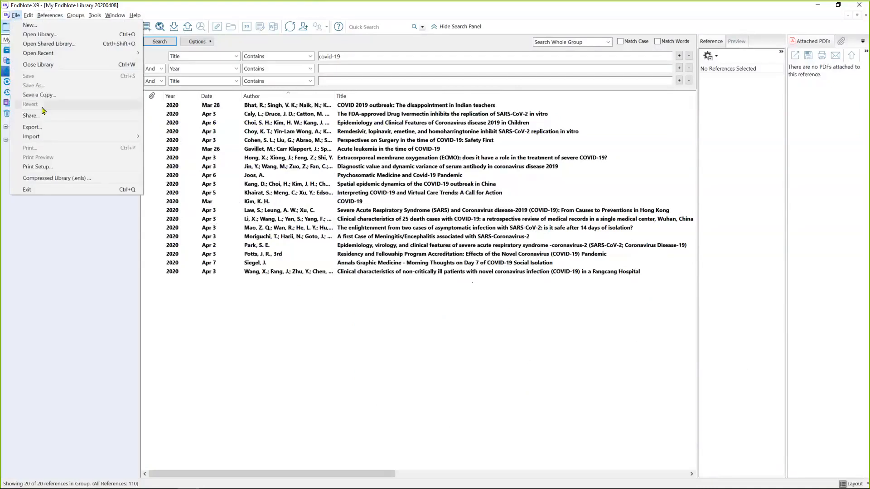
mouse_move(60, 55)
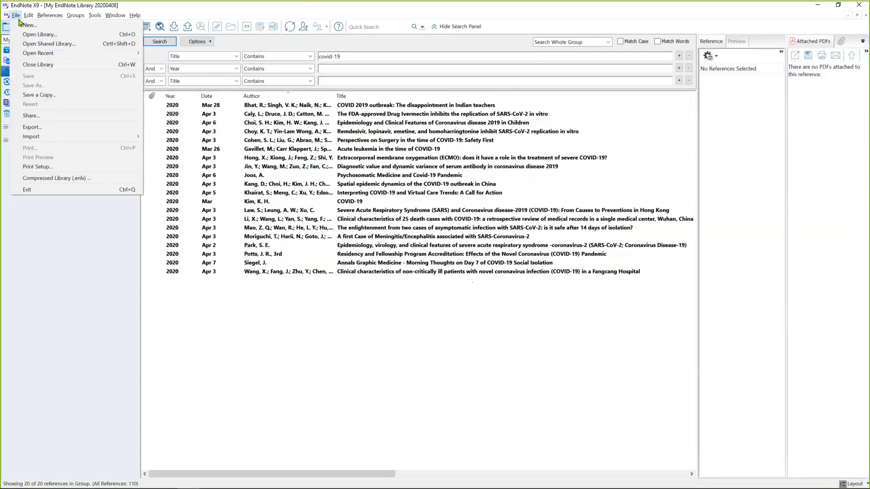
mouse_move(31, 137)
left_click(157, 136)
left_click(506, 221)
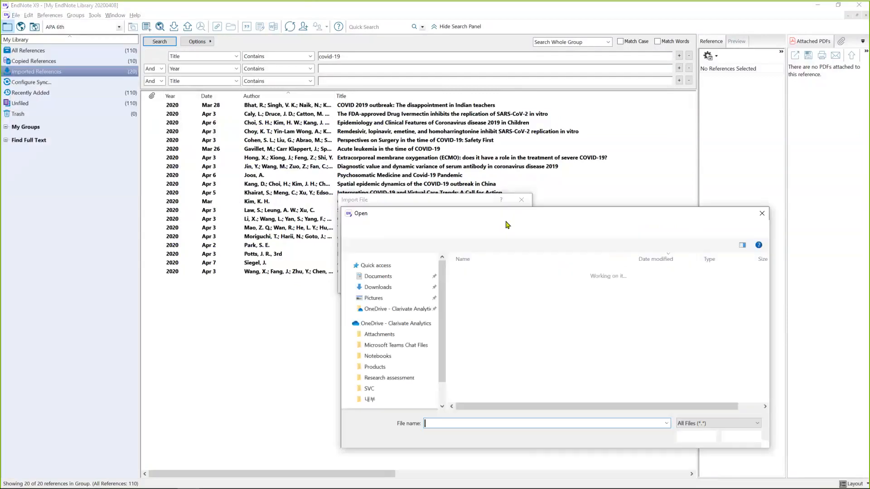
left_click(474, 286)
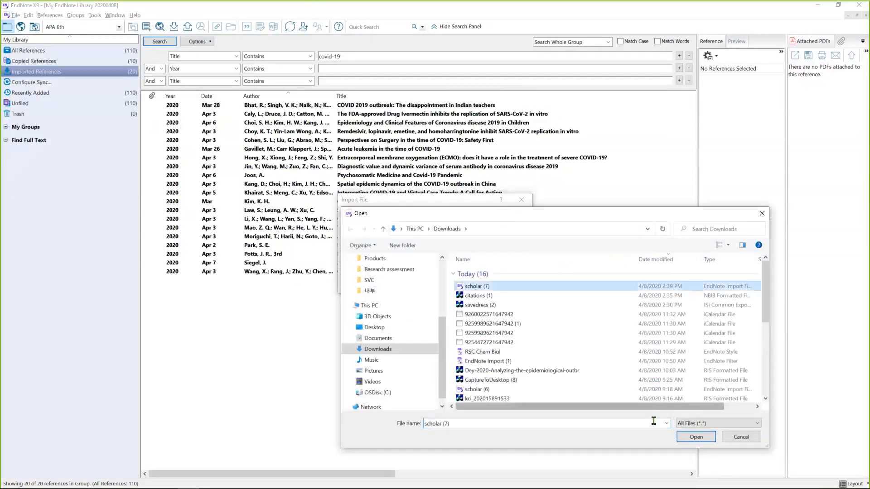
left_click(689, 437)
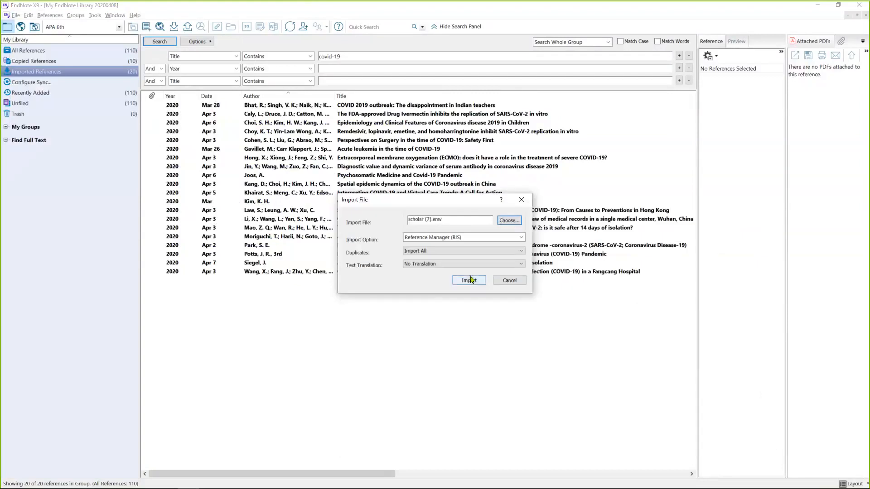
left_click(469, 280)
left_click(86, 52)
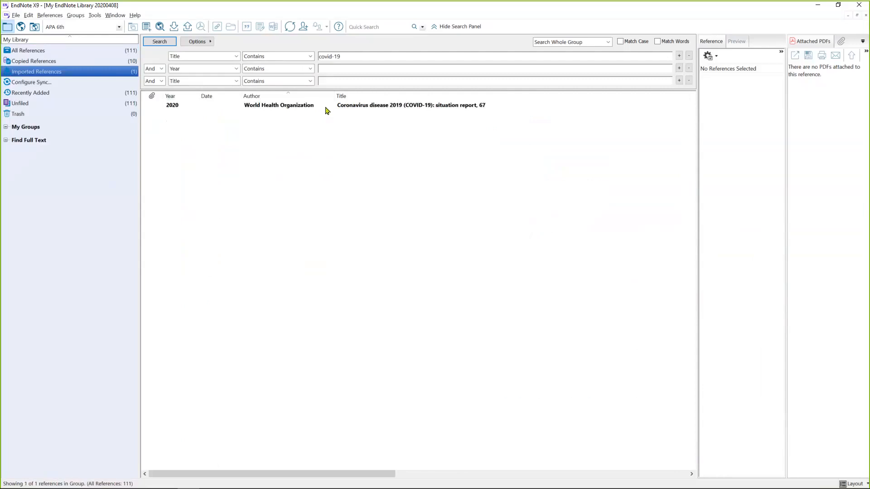
- Switch back to Google Scholar and look over the EndNote import links of the individual covid-19 results
left_click(822, 10)
scroll(294, 353, "down", 1)
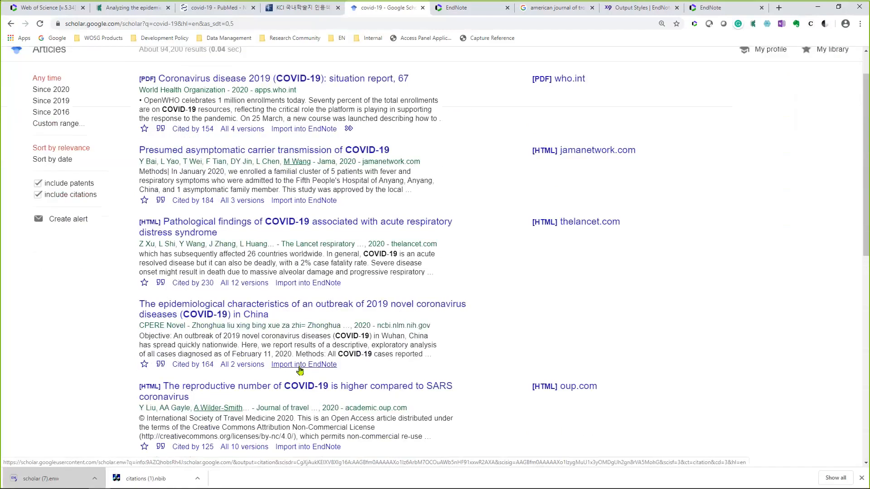
scroll(300, 370, "up", 1)
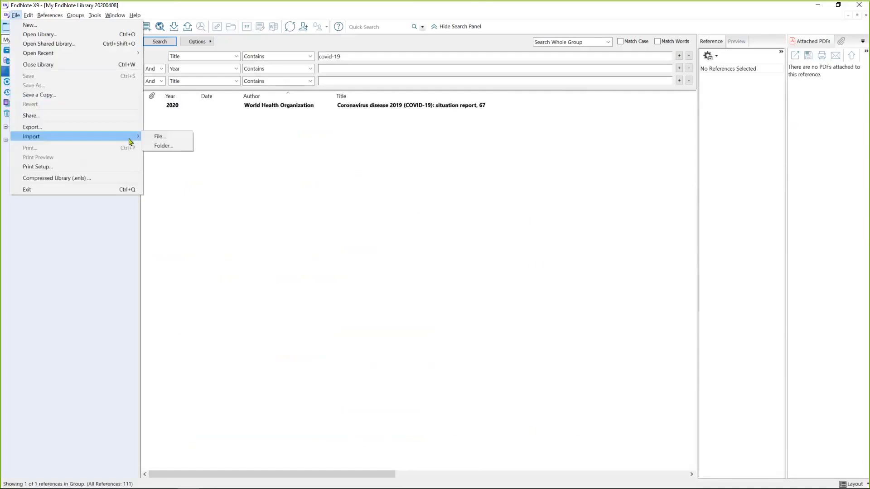
- Import scholar (7) from Downloads into EndNote with the EndNote Import option and narrow the Date column of the reference list
left_click(157, 136)
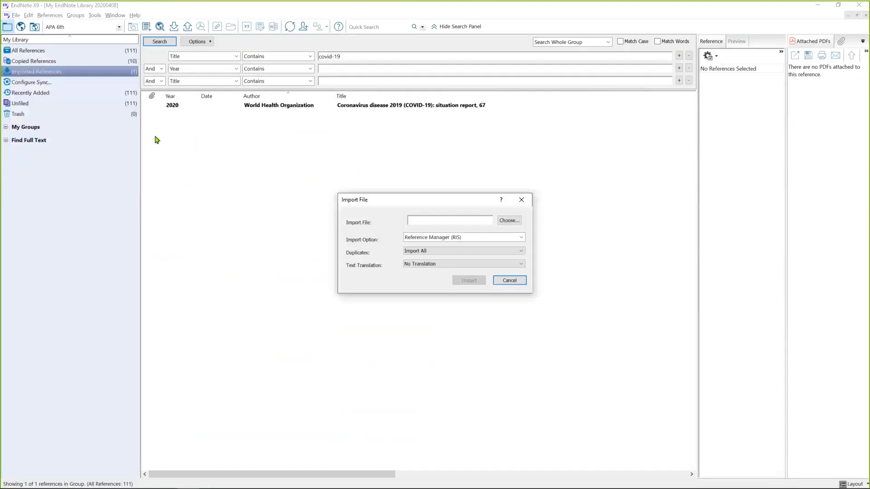
left_click(509, 221)
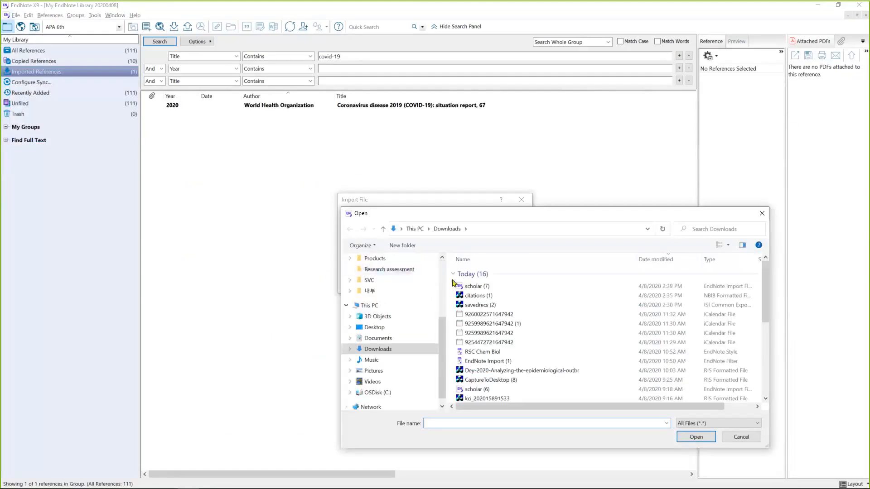
left_click(468, 288)
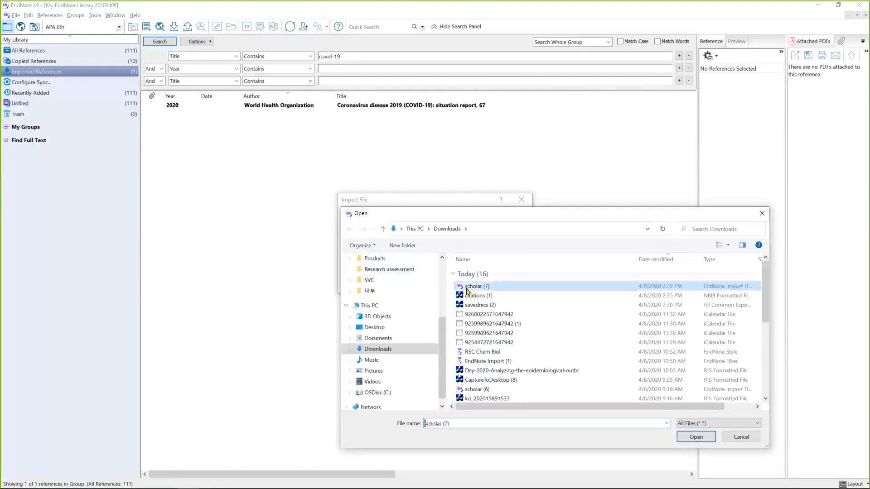
double_click(506, 289)
left_click(455, 239)
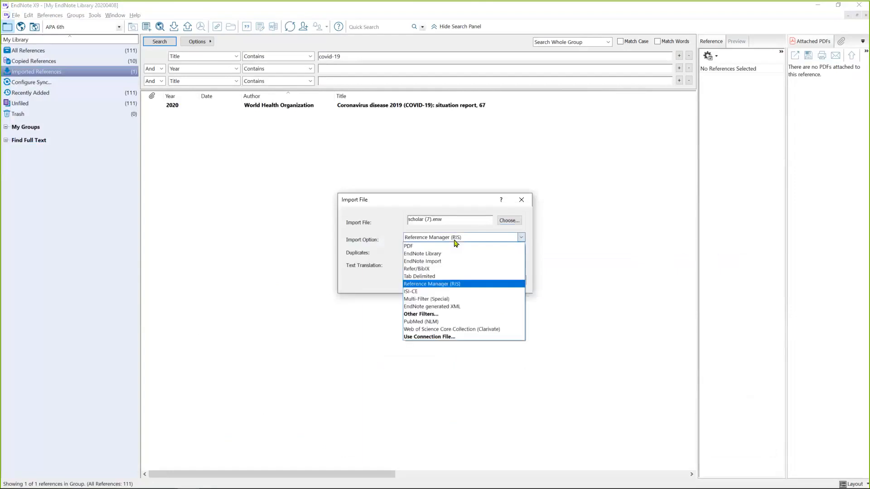
left_click(454, 262)
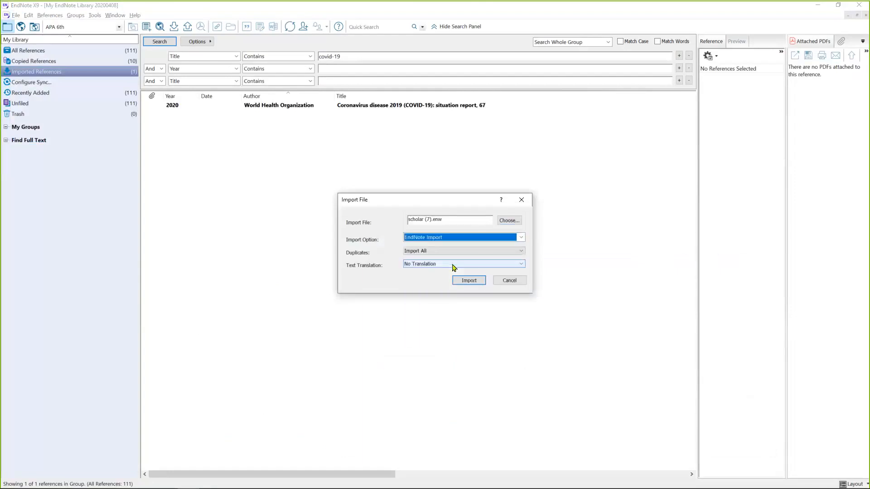
left_click(470, 281)
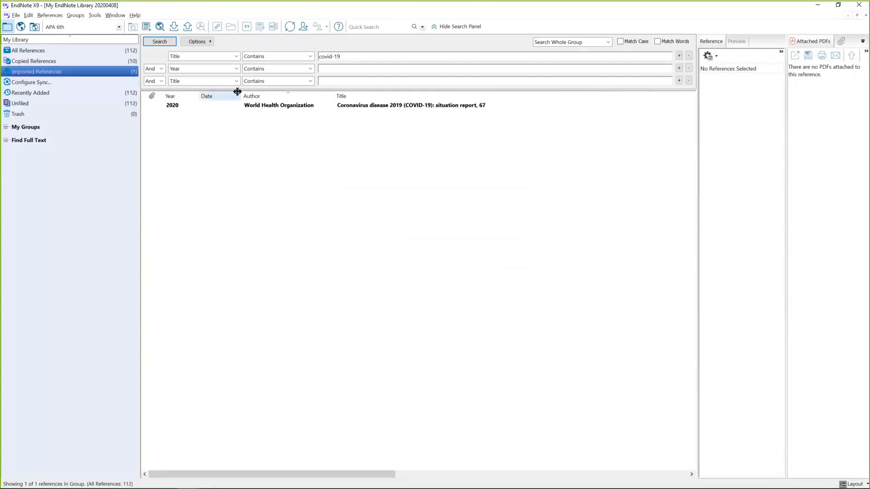
left_click_drag(237, 92, 223, 93)
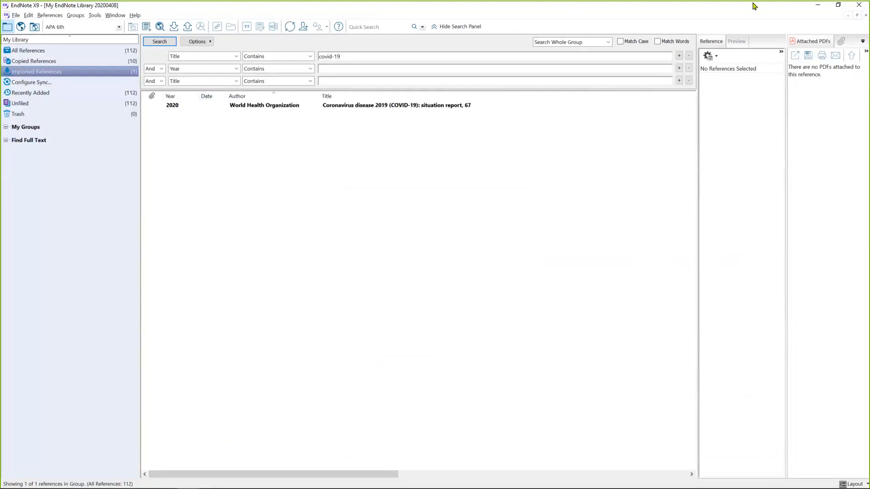
- Check the Google Scholar page briefly, return to EndNote and open the EndNote online site from its help resources
left_click(819, 8)
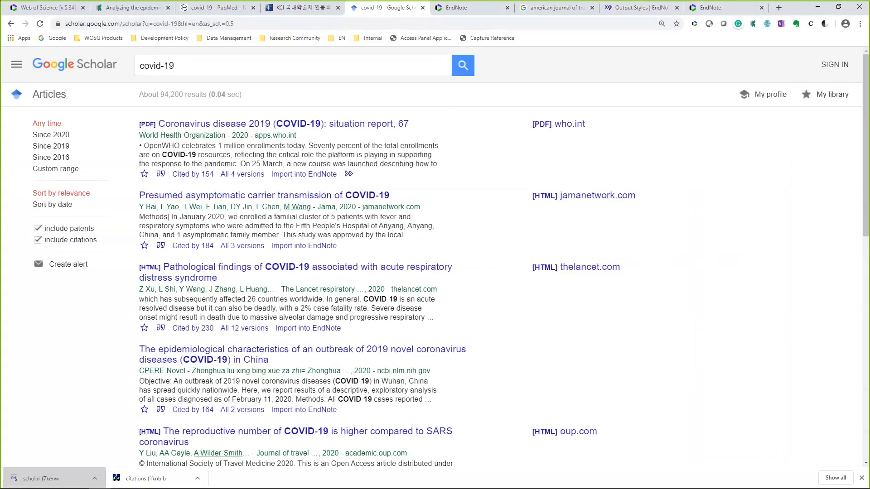
key("alt+Tab")
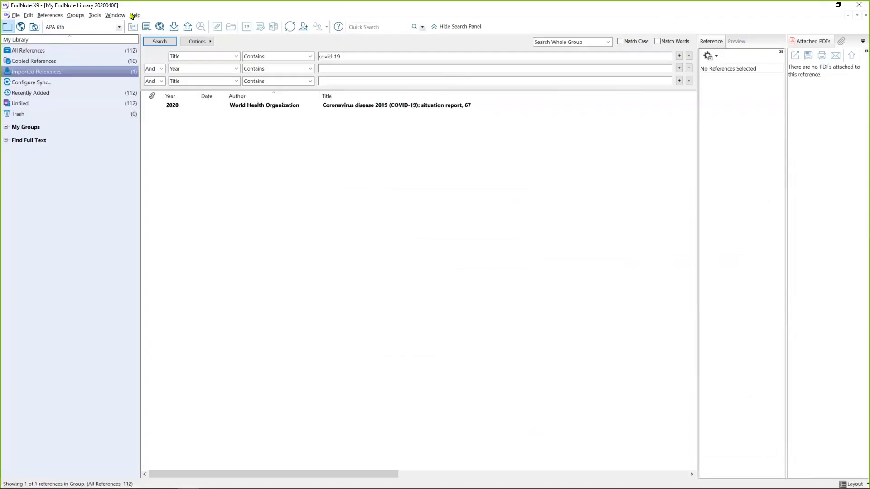
left_click(134, 16)
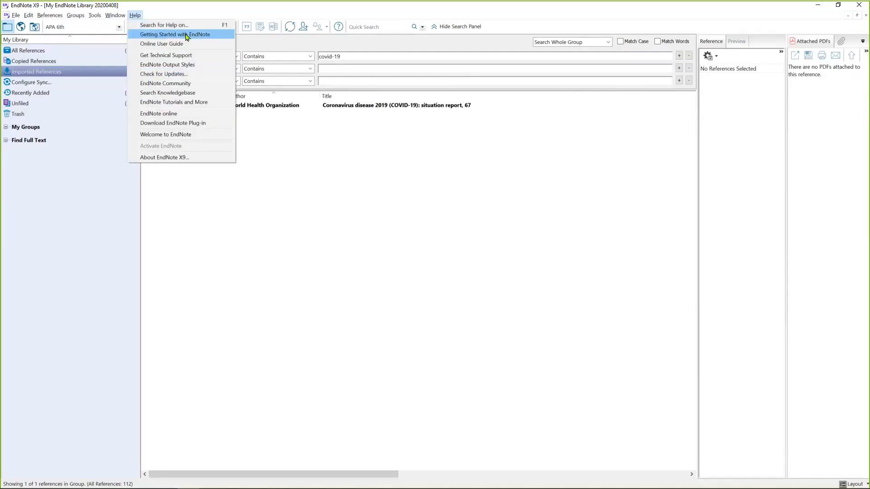
left_click(177, 118)
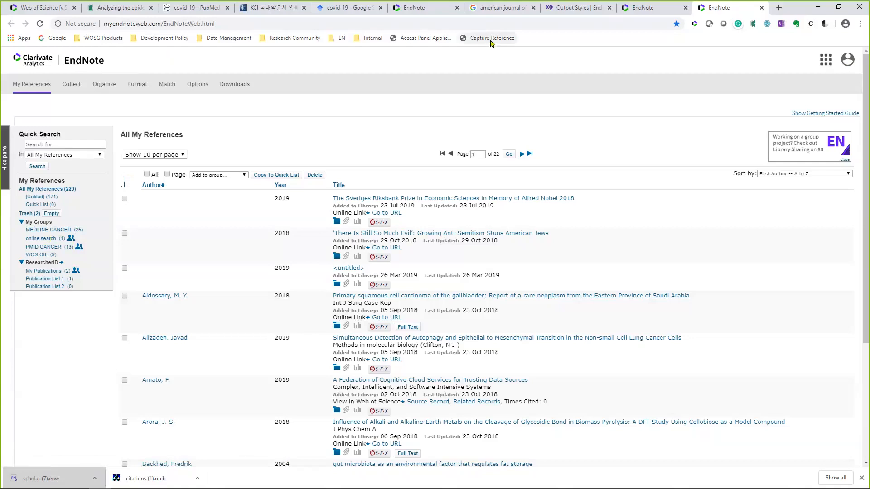
- Open the Downloads page of EndNote online and try to add the Capture Reference button to the browser's bookmarks bar
left_click(224, 88)
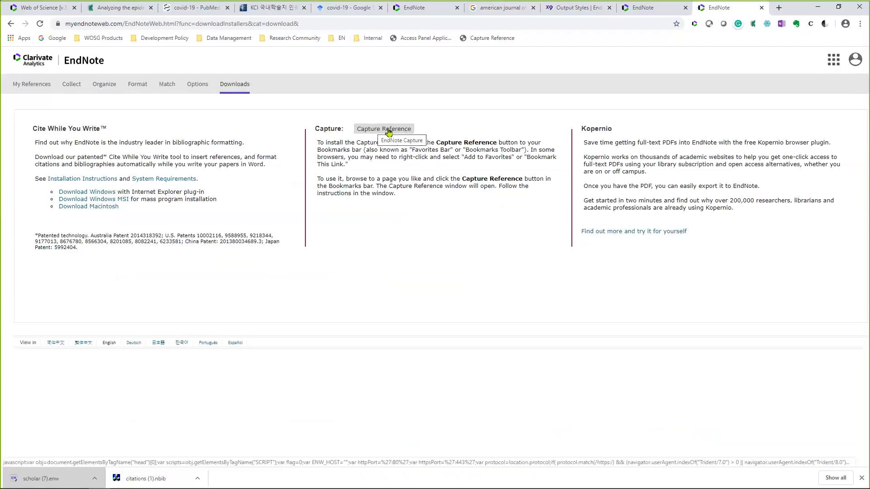
mouse_move(388, 132)
left_mouse_down()
mouse_move(553, 38)
mouse_move(598, 37)
left_mouse_up()
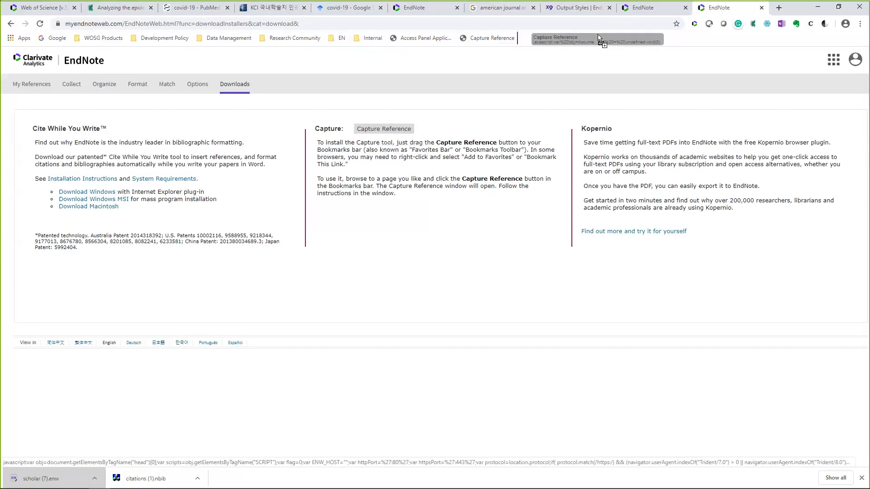
left_click_drag(598, 38, 385, 130)
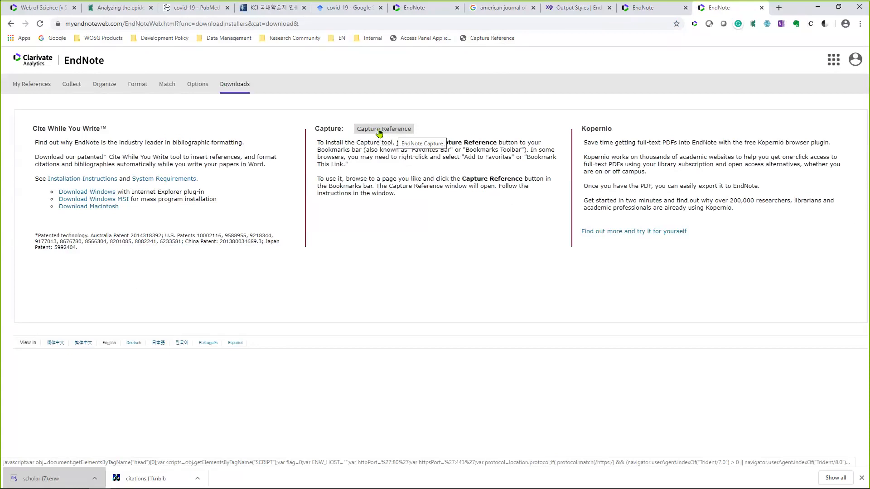
left_click_drag(378, 131, 443, 97)
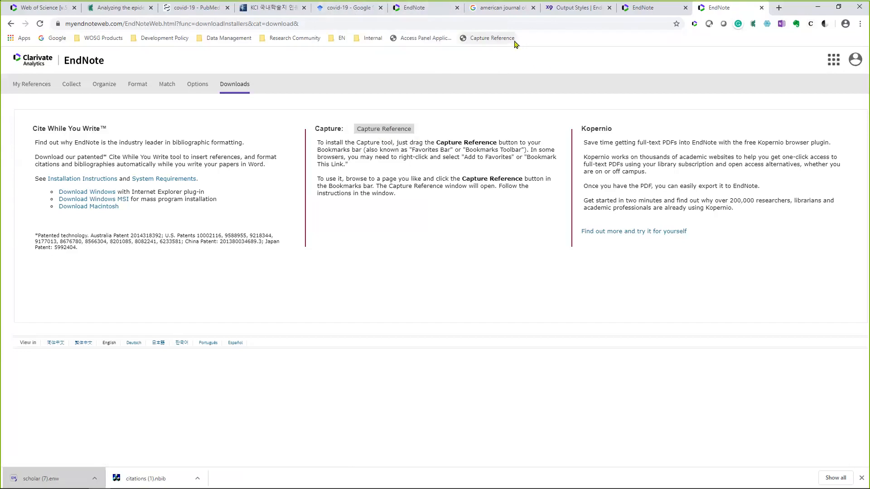
- Capture the covid-19 results page in Google Scholar with Capture Reference, using EndNote as the destination
left_click(358, 16)
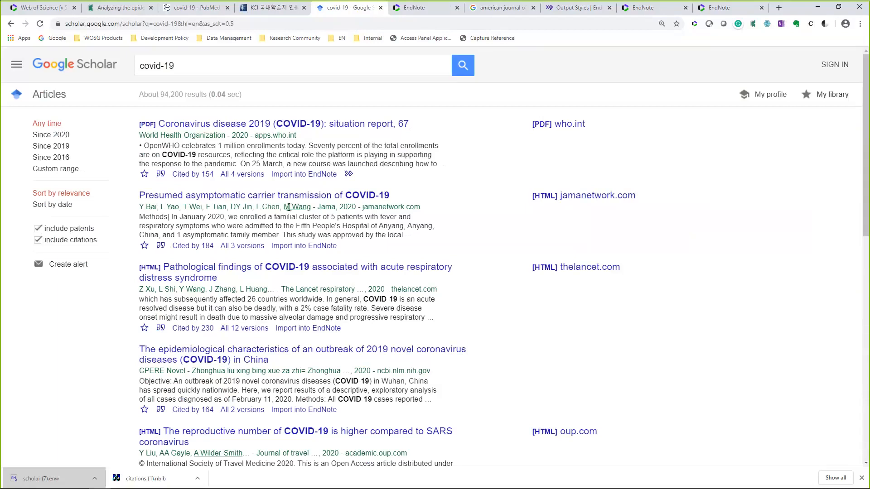
left_click(492, 38)
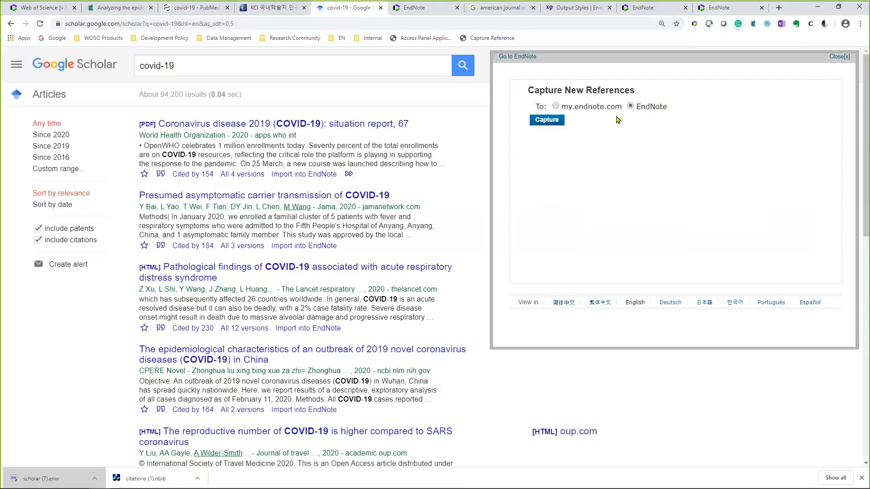
left_click(548, 121)
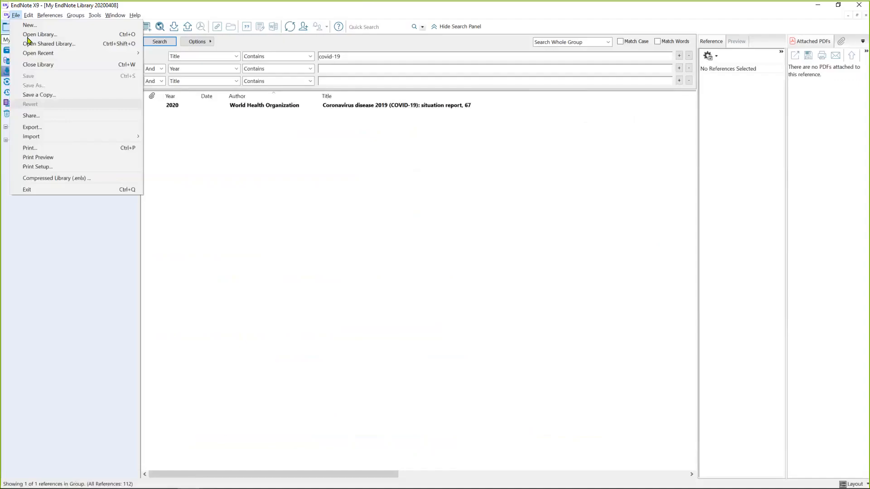
- Import CaptureToDesktop (9) from Downloads into EndNote with the Reference Manager (RIS) option, and narrow the Date column and widen the Author column
left_click(171, 137)
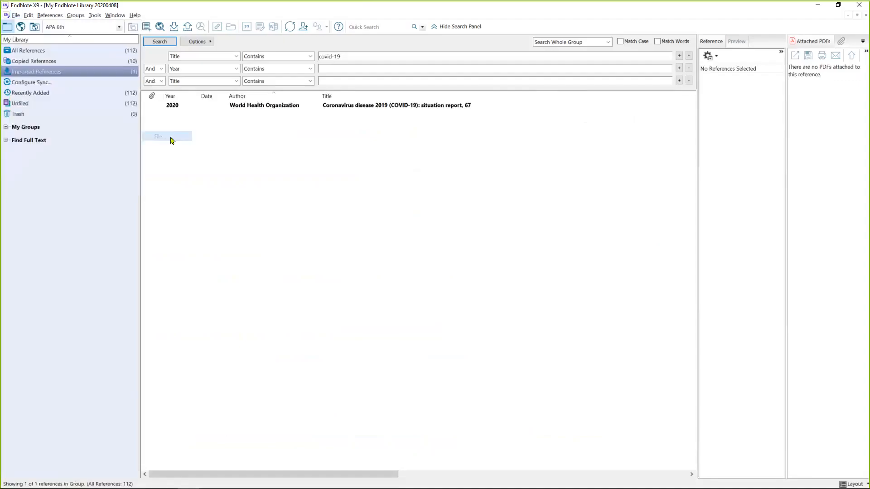
left_click(509, 221)
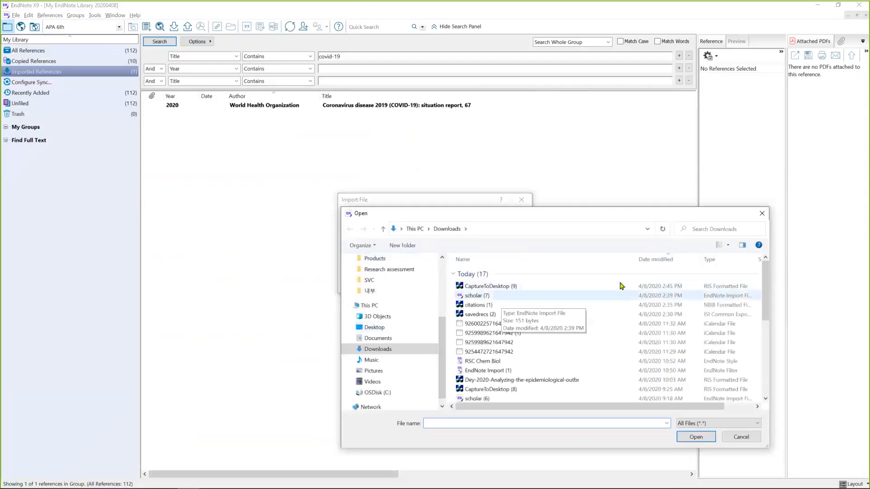
left_click(564, 286)
left_click(694, 437)
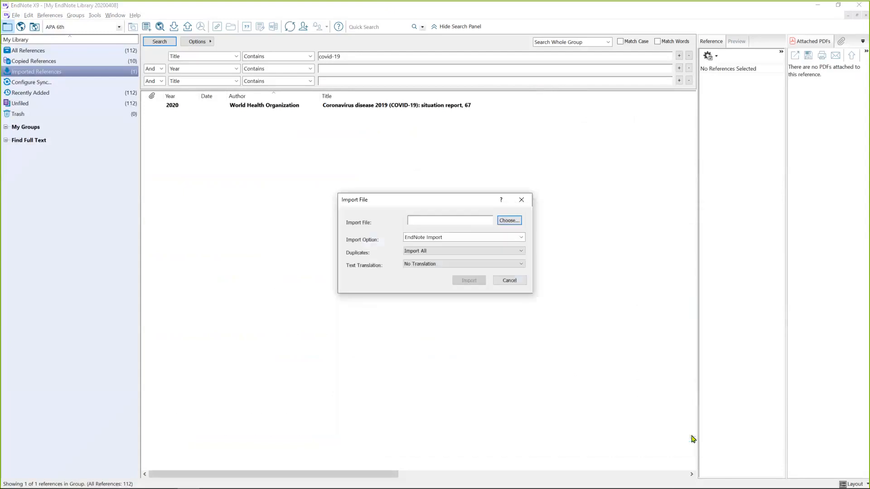
left_click(471, 240)
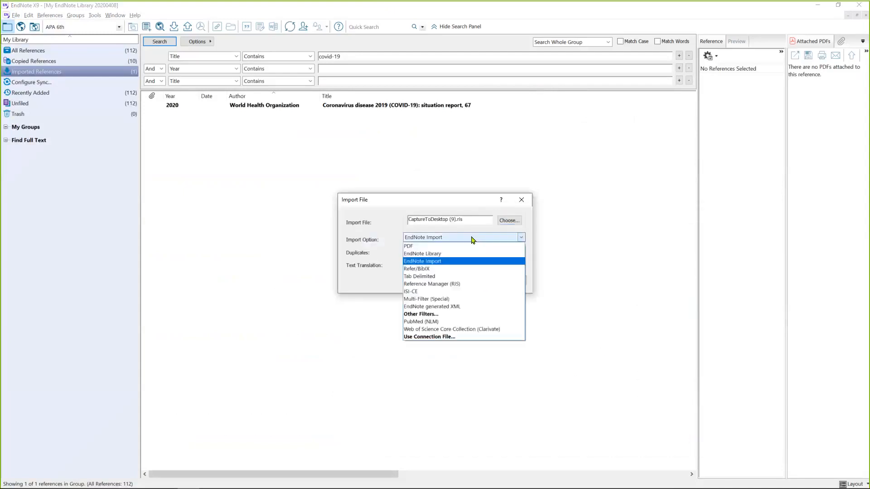
left_click(464, 284)
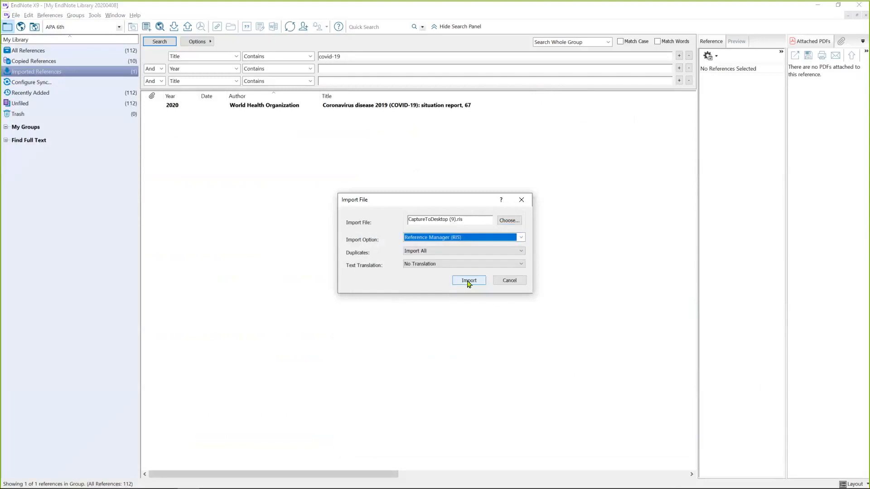
left_click(468, 282)
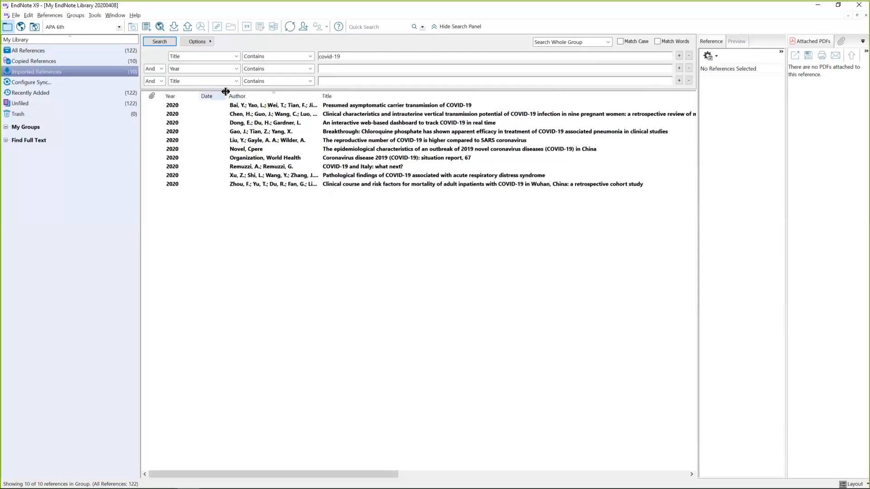
left_click_drag(225, 92, 218, 92)
left_click_drag(310, 93, 334, 93)
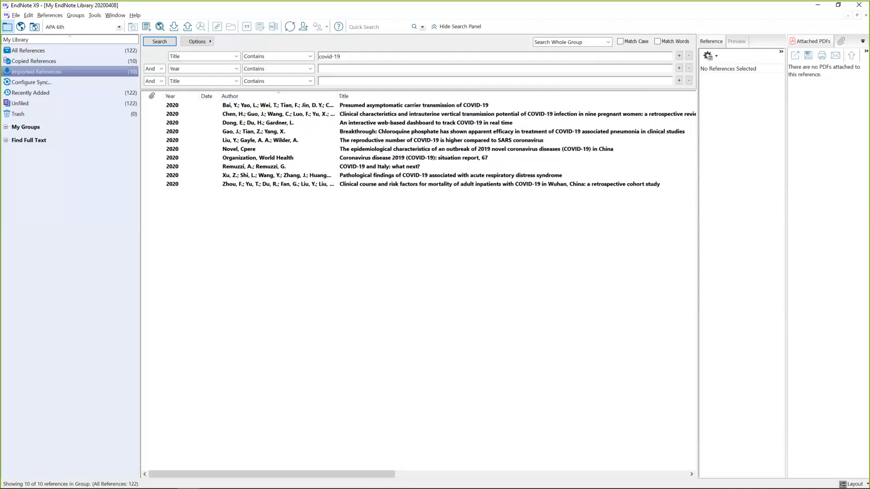
- Show all references in the library and view the details of the COVID-19 infection in nine pregnant women article
left_click(59, 54)
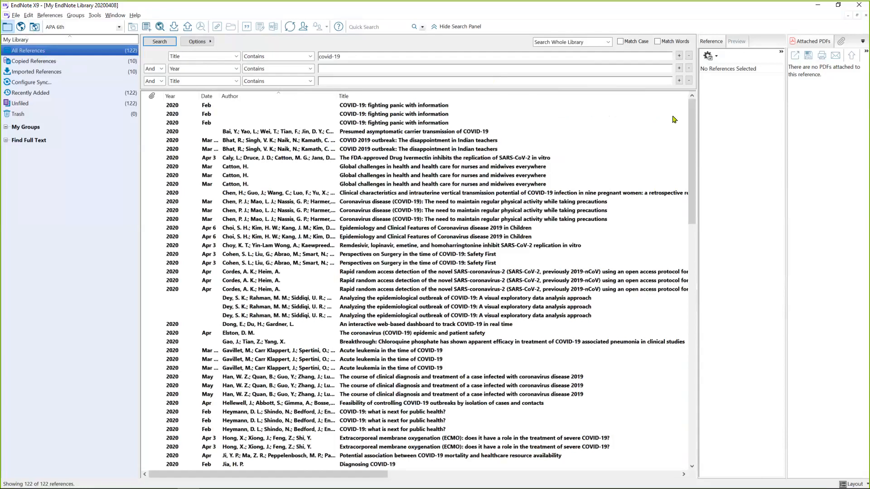
left_click(508, 194)
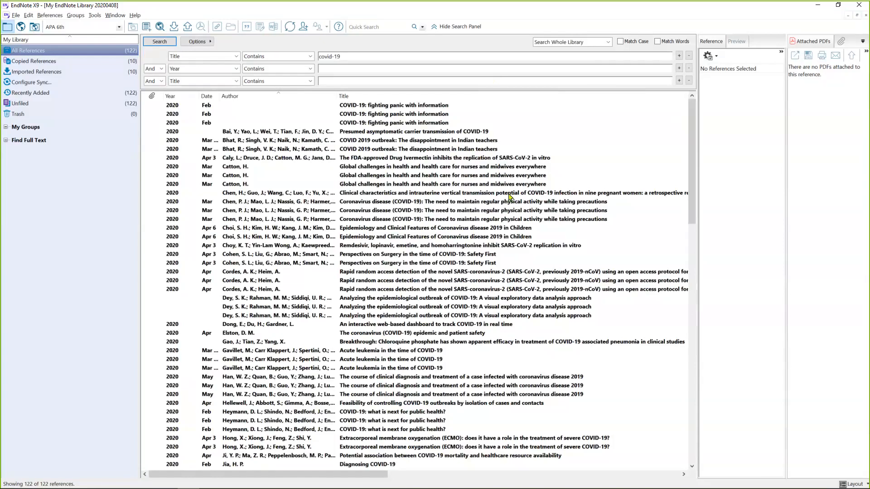
left_click(509, 195)
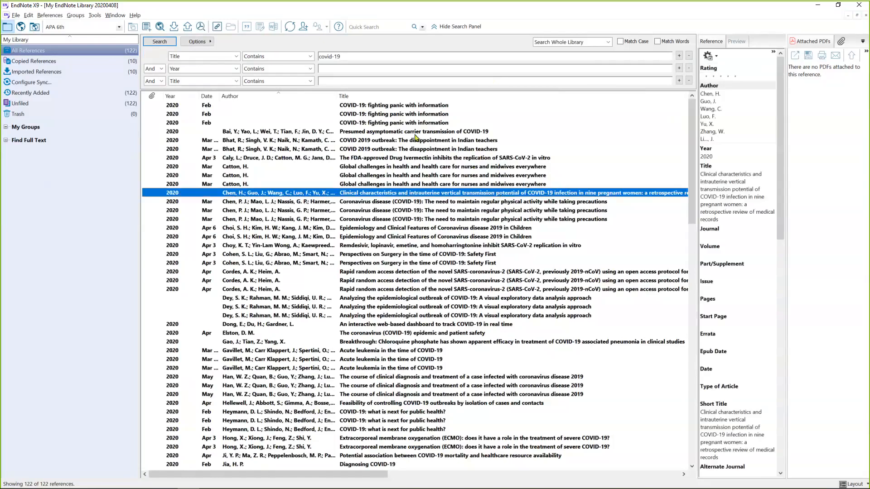
- Create a new group named covid 19 under My Groups while all references are listed
left_click(24, 128)
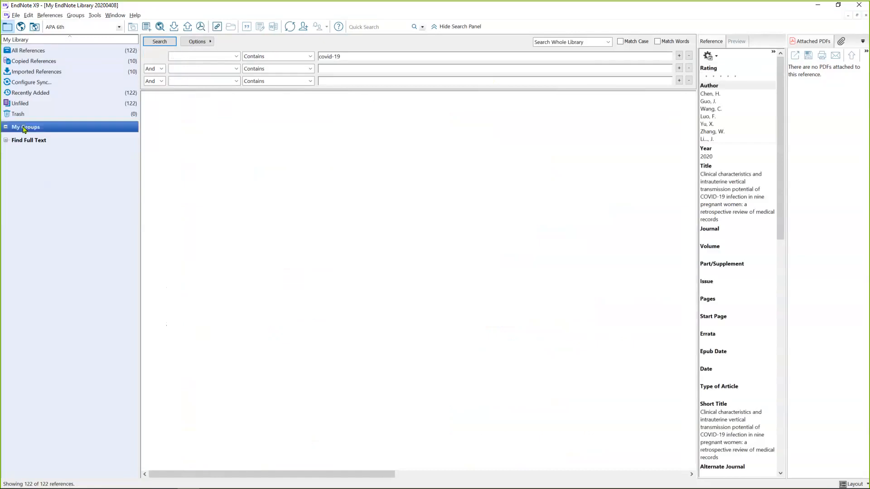
right_click(24, 128)
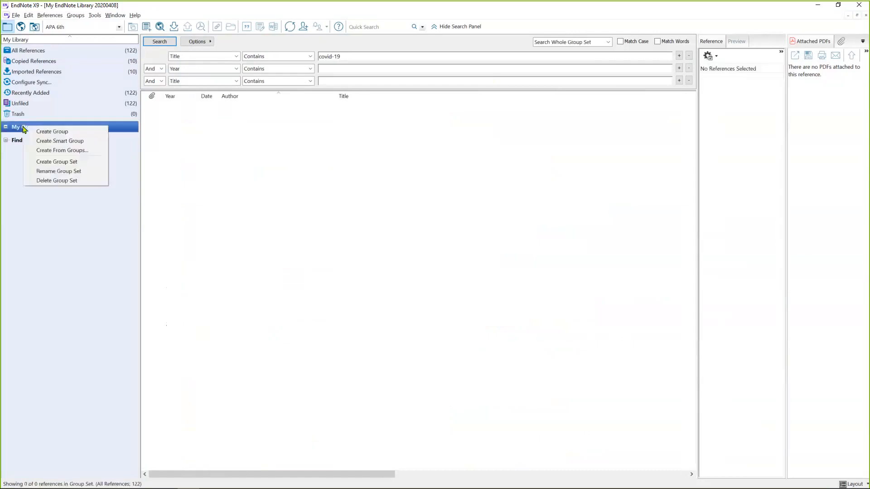
left_click(33, 49)
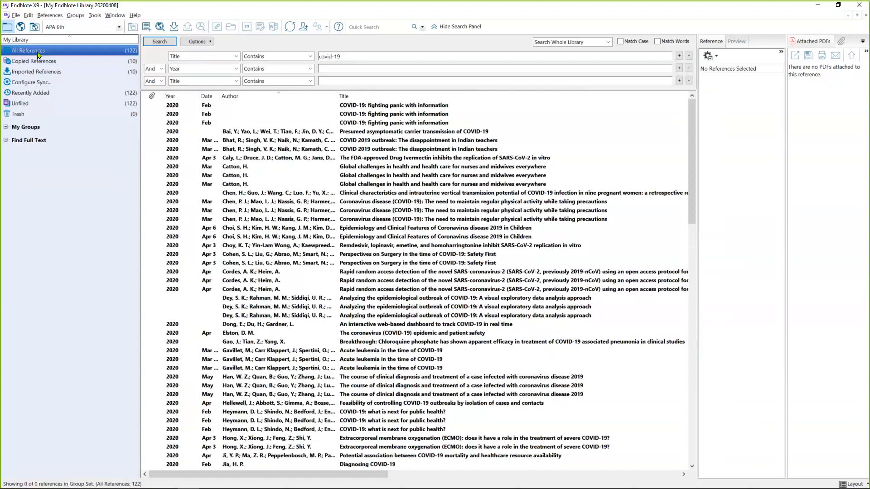
right_click(73, 127)
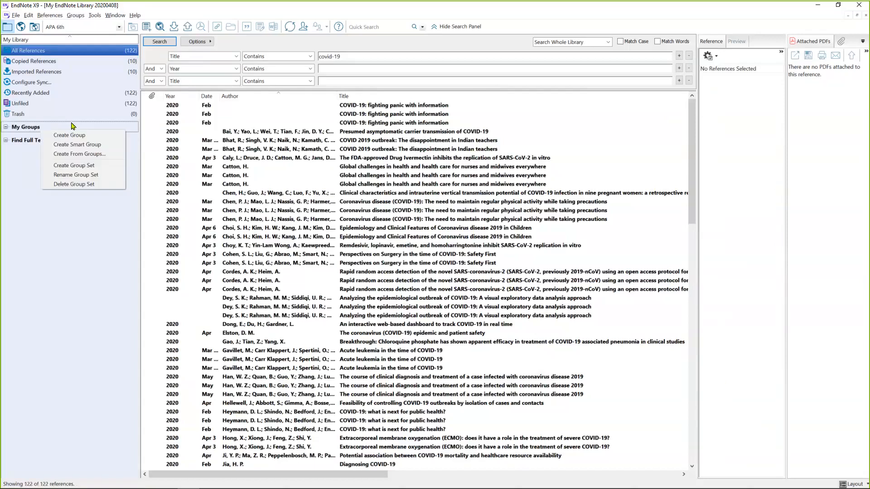
left_click(73, 134)
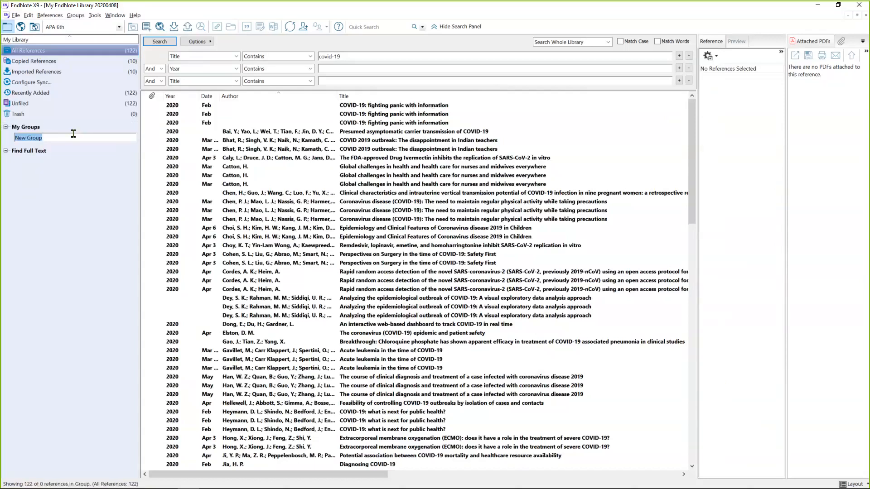
type("Covid 19")
key("Return")
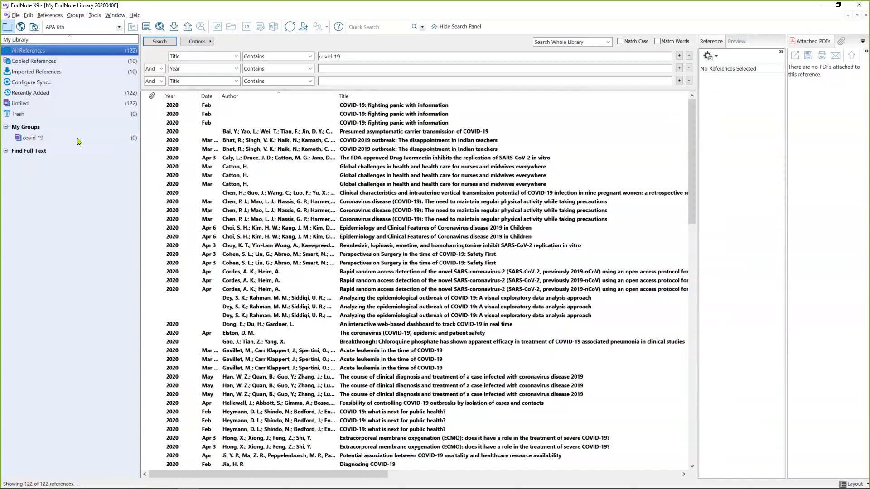
- Add the references from "Presumed asymptomatic carrier transmission of COVID-19" through the last "Global challenges in health" entry to the covid 19 group and display it
left_click(325, 133)
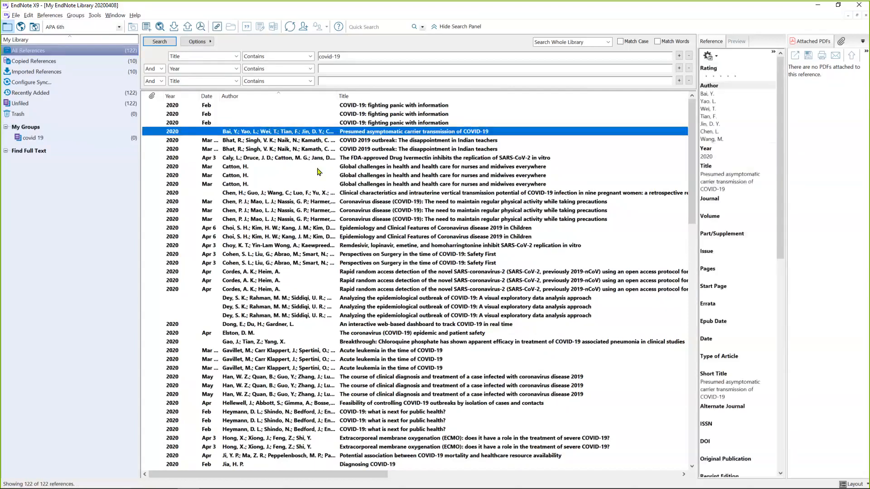
left_click(316, 184, "shift")
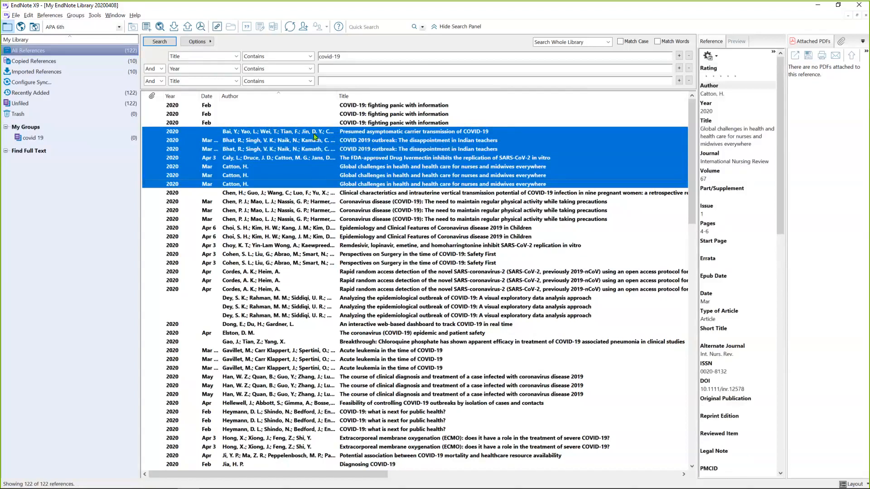
left_click_drag(315, 136, 33, 139)
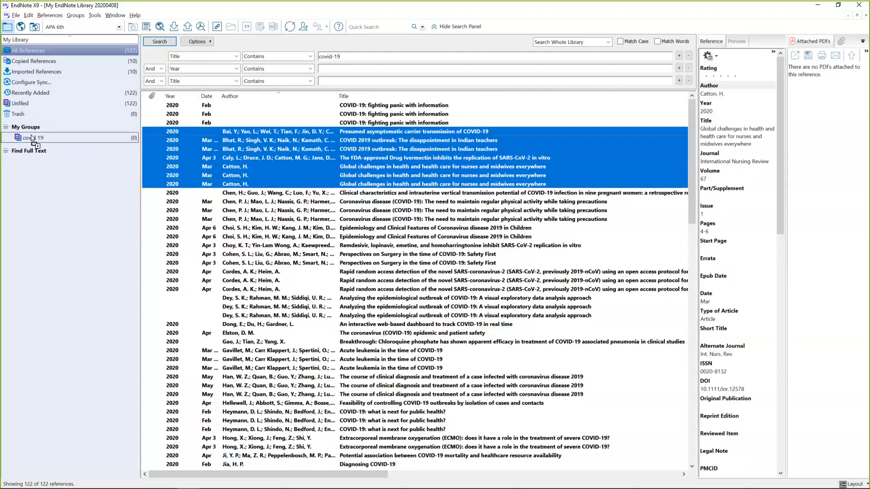
left_click_drag(33, 139, 32, 139)
right_click(206, 135)
mouse_move(299, 182)
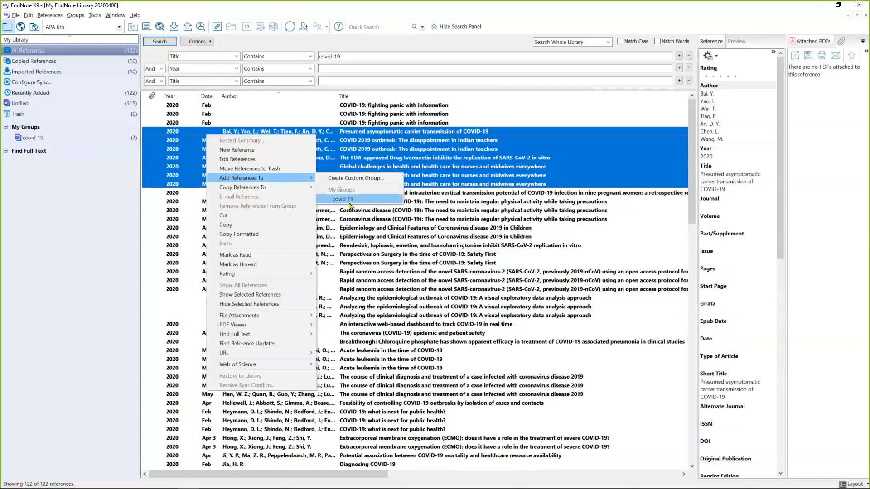
left_click(87, 142)
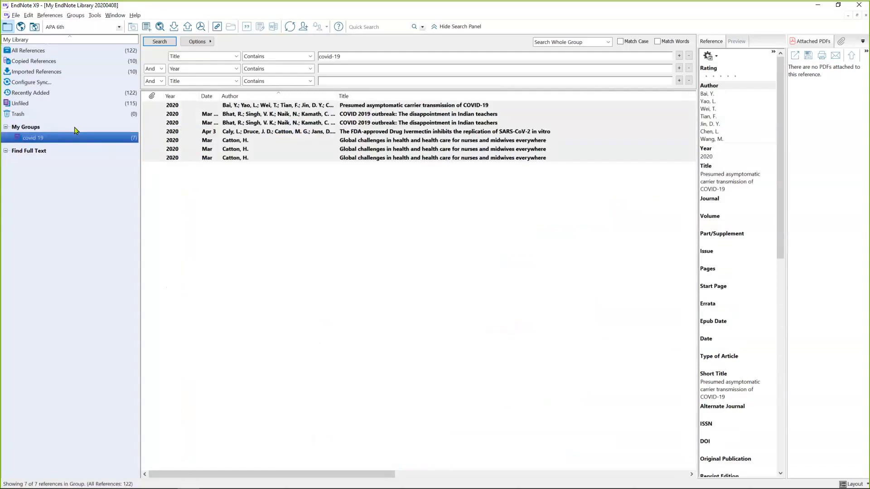
- Start a new smart group under My Groups and name it Covid-19 Title China
right_click(75, 130)
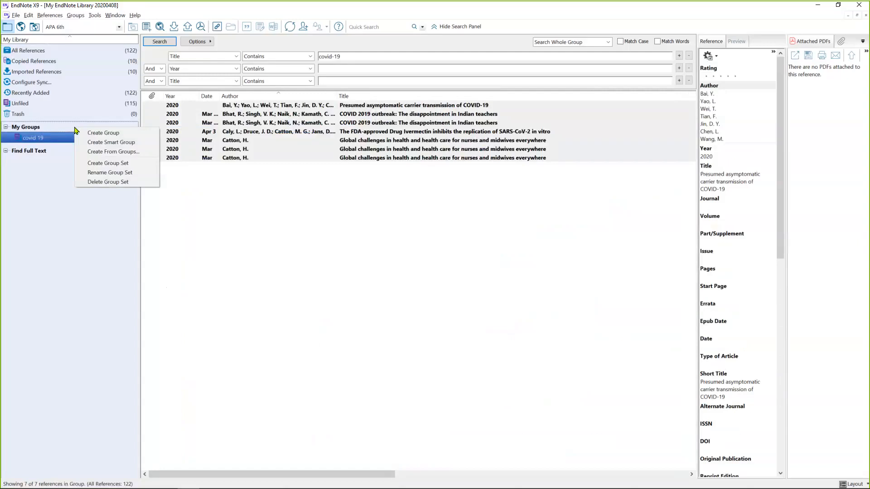
left_click(96, 143)
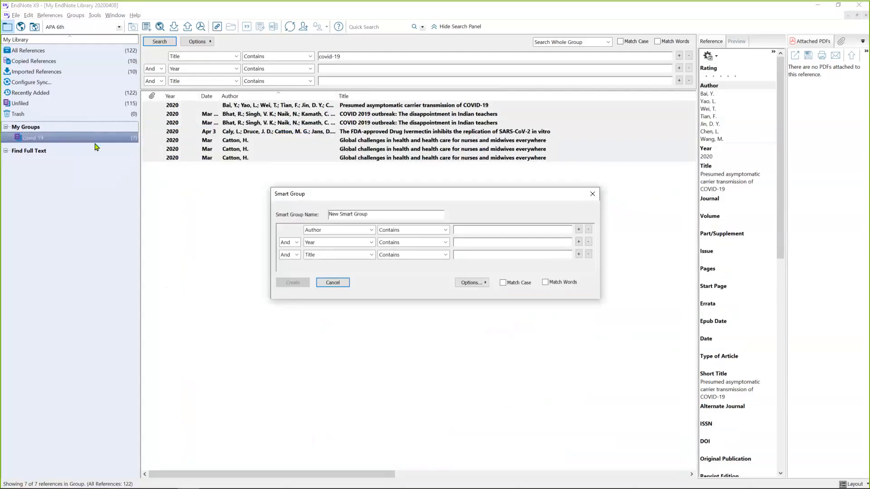
left_click_drag(381, 216, 313, 211)
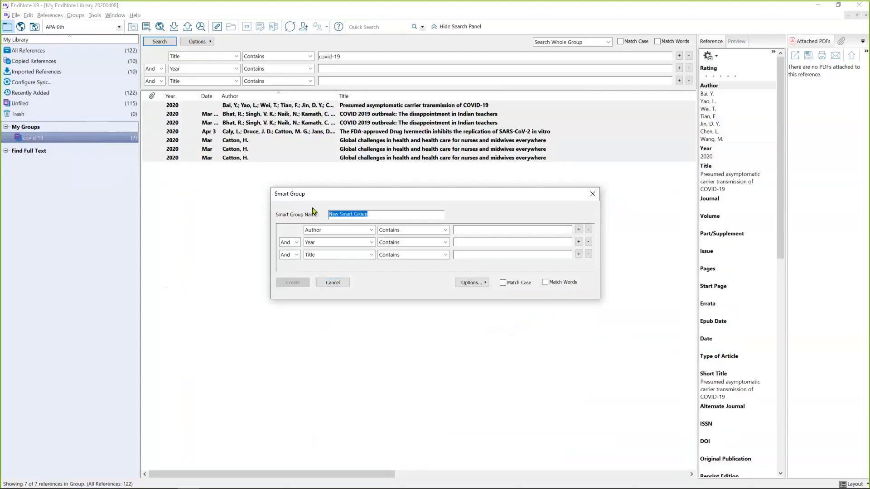
type("Covid")
type("-19 Title China")
- Set the smart group's only criterion to Title contains China and create the group
left_click(352, 232)
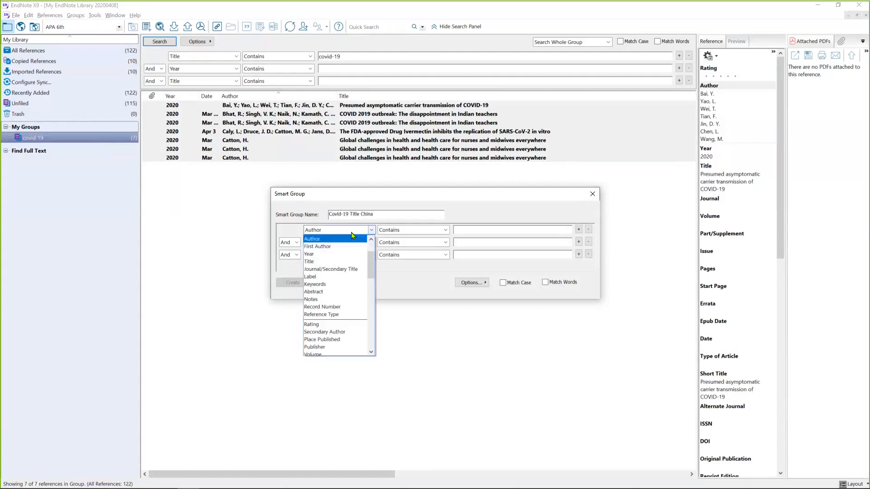
left_click(344, 261)
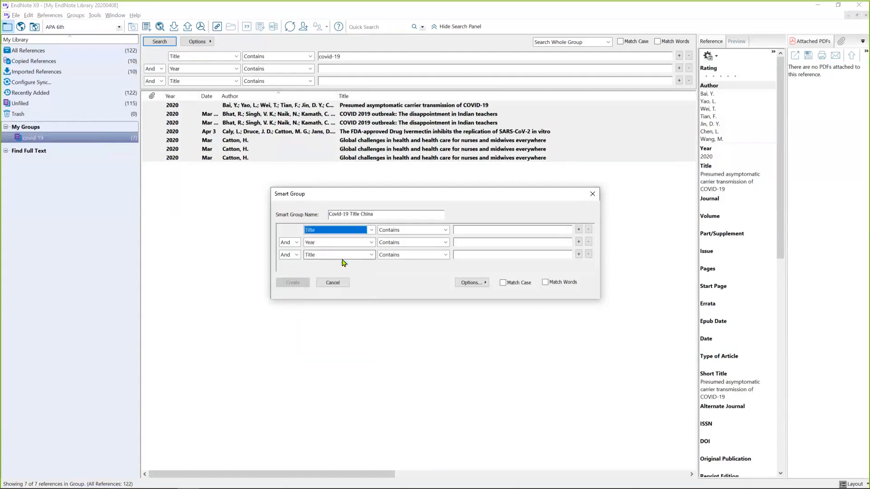
left_click(480, 228)
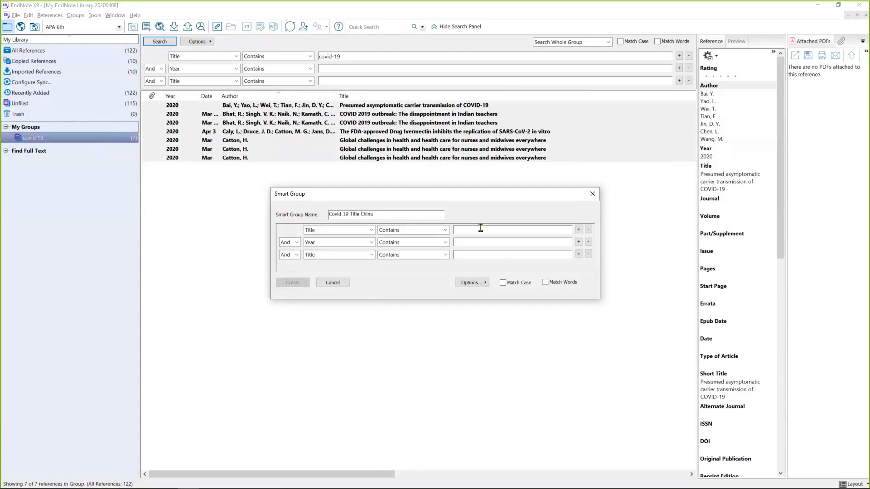
type("China")
left_click(290, 244)
left_click(374, 244)
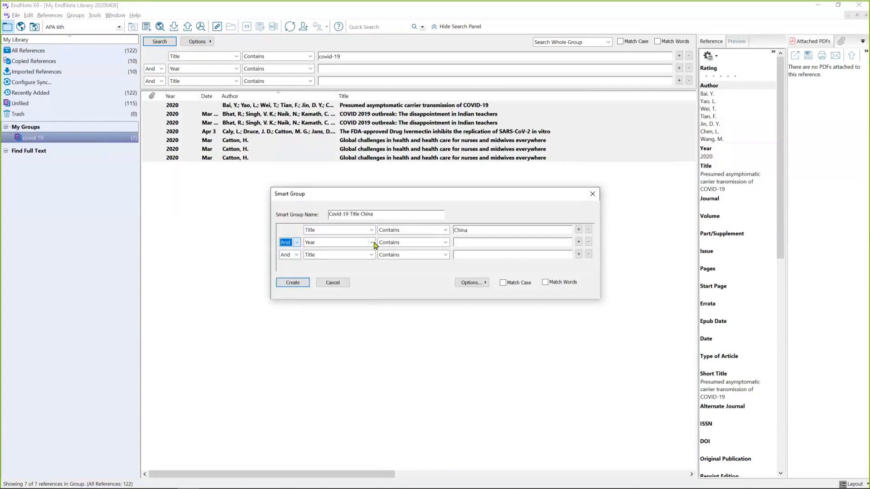
left_click(373, 244)
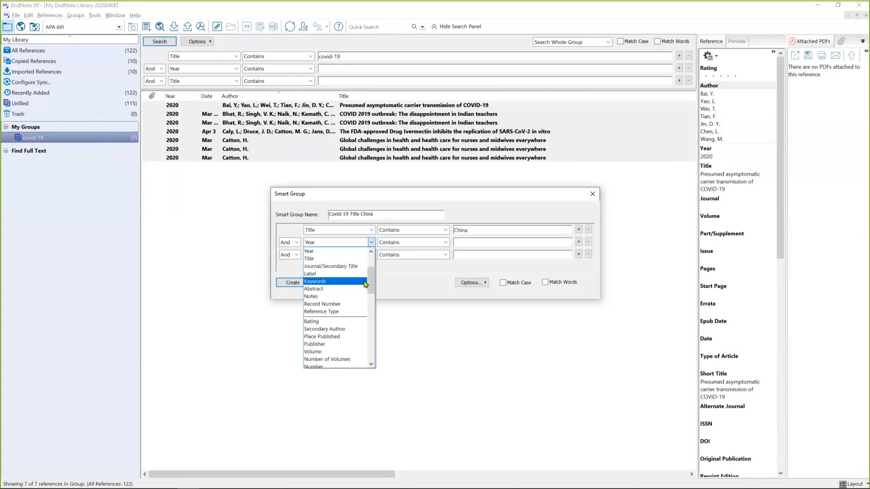
left_click(400, 276)
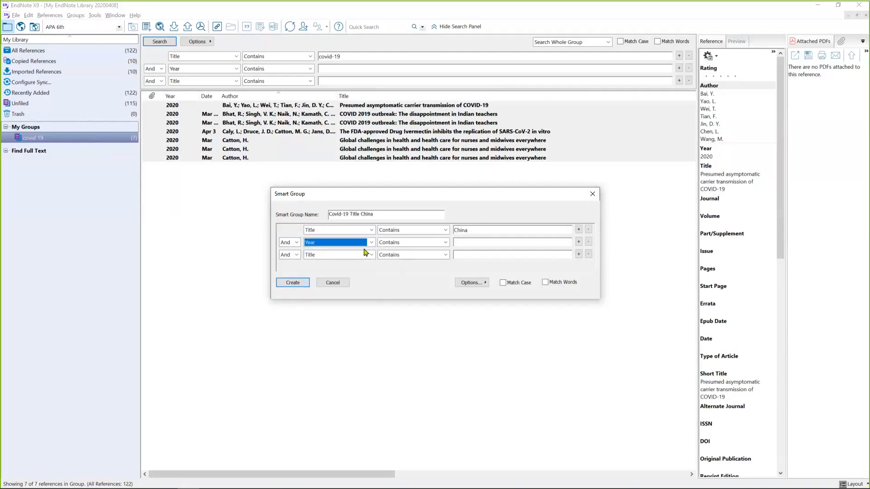
left_click_drag(519, 200, 477, 199)
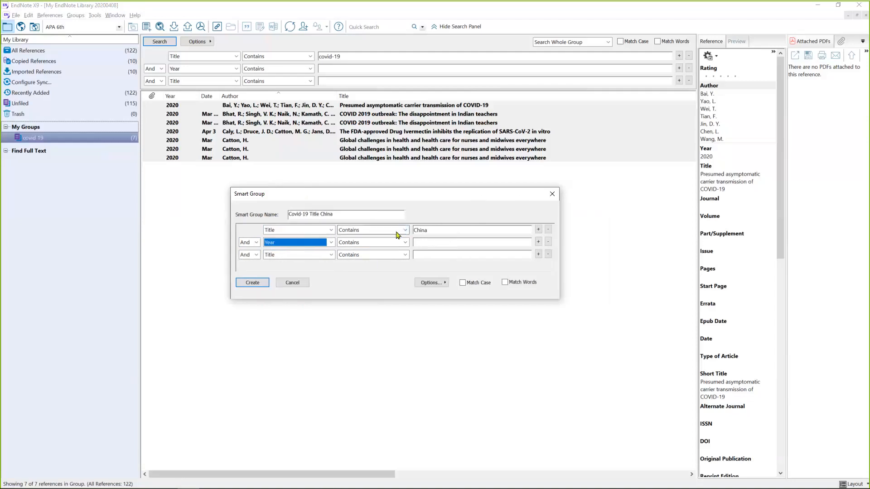
left_click(253, 283)
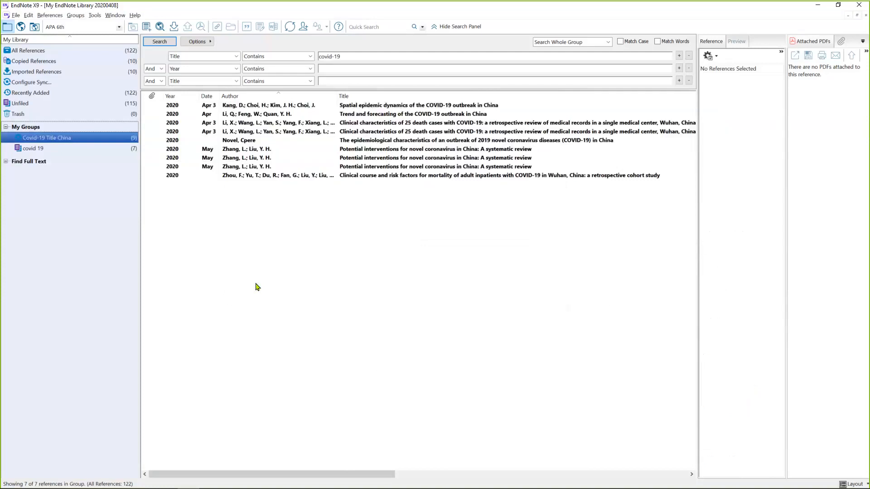
- Start another smart group under My Groups and name it Covid-19 Korea
right_click(128, 137)
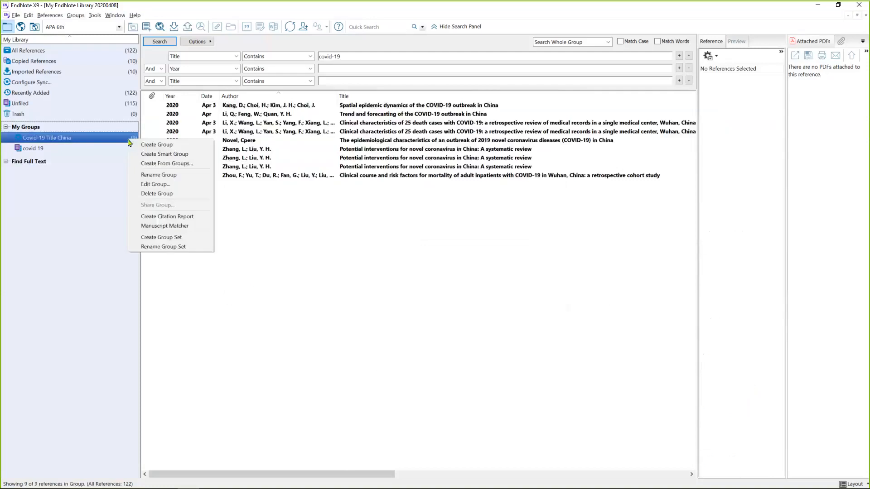
right_click(100, 129)
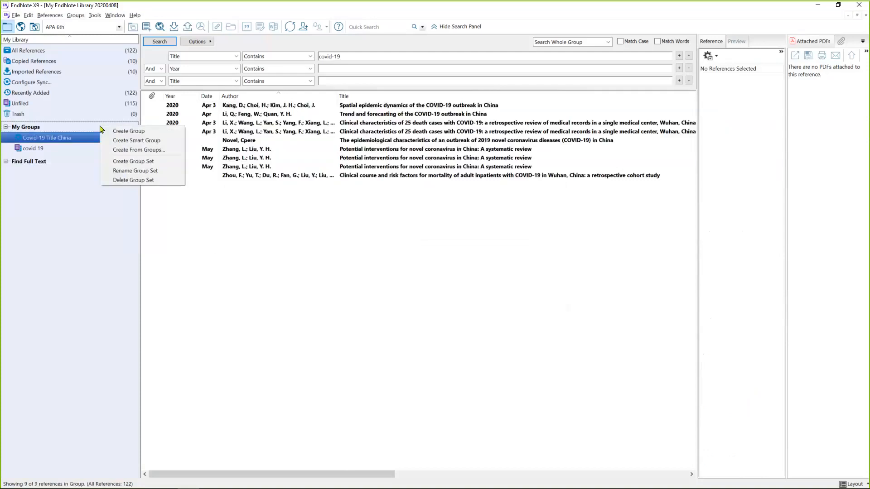
left_click(125, 141)
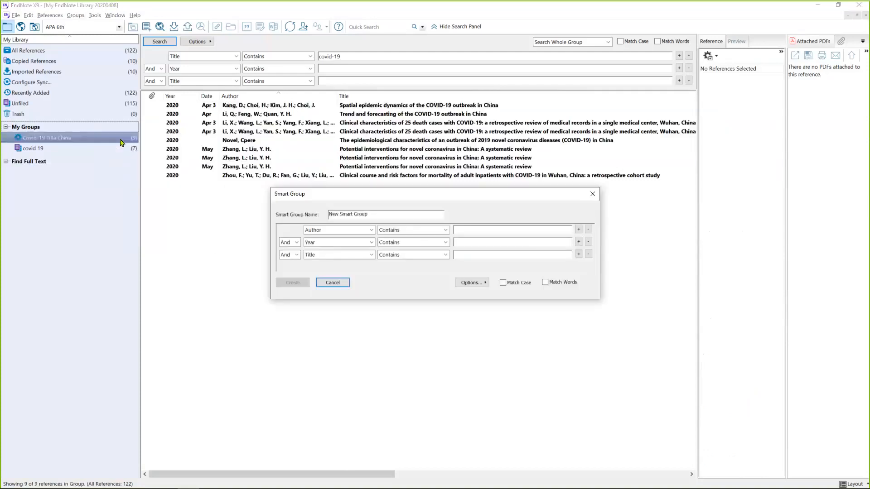
left_click_drag(373, 212, 320, 217)
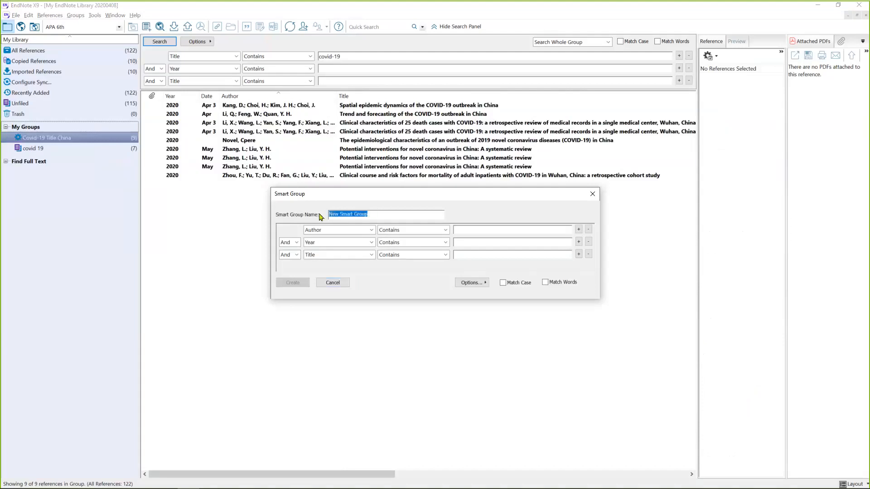
type("Covid ")
type("19 Korea")
- Set the Covid-19 Korea smart group's criterion to Title contains Korea and create the group
left_click(362, 232)
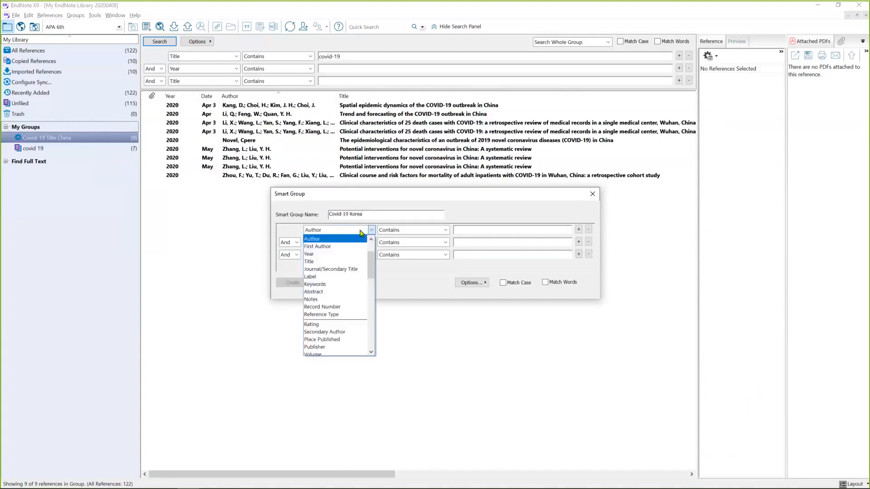
left_click(351, 262)
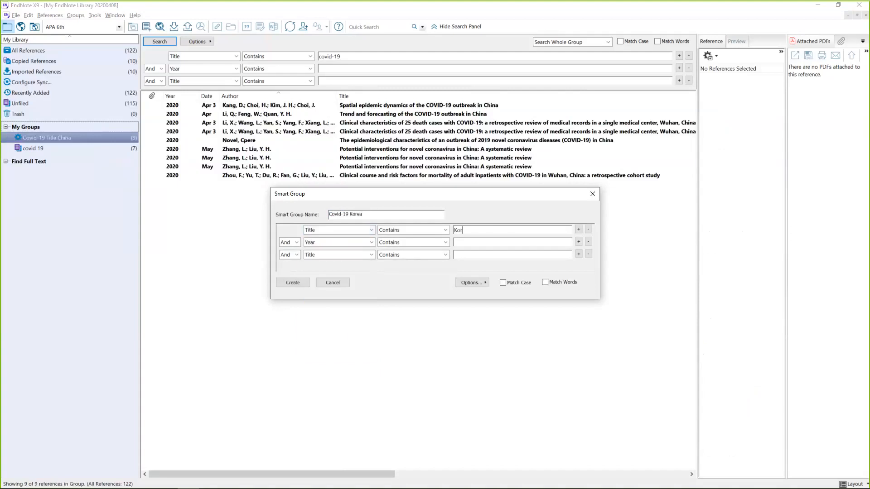
left_click(500, 230)
type("Korea")
left_click(292, 282)
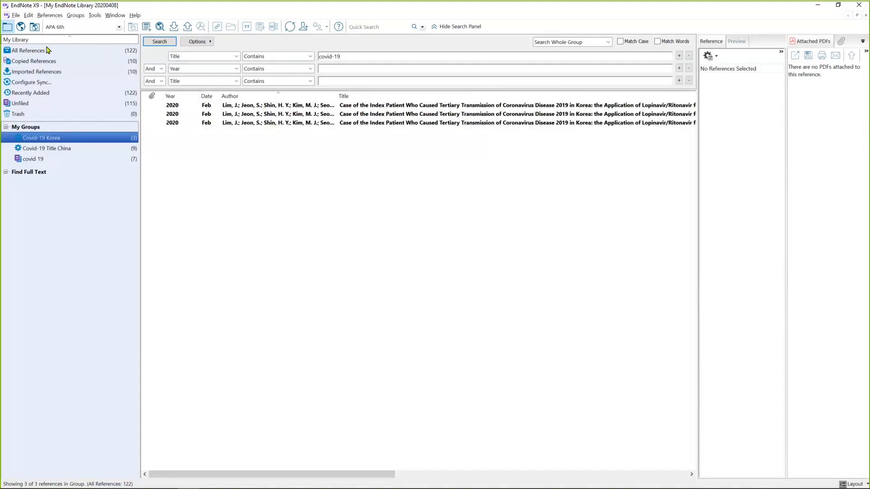
- Find duplicates among the Covid-19 Korea references and compare the fields of the first pair of records
left_click(40, 16)
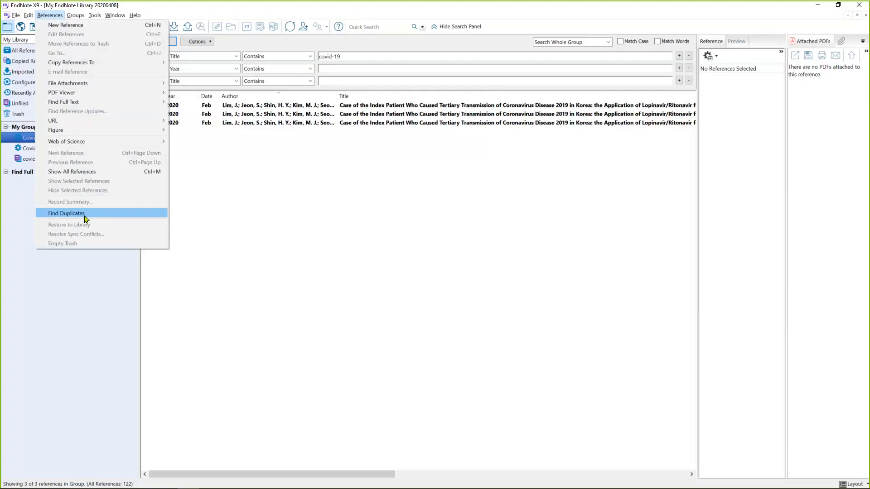
left_click(66, 214)
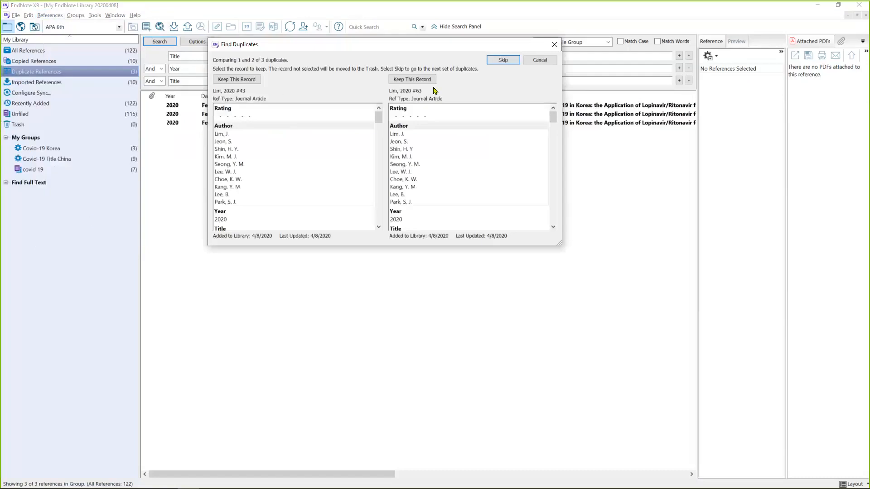
scroll(422, 132, "down", 1)
scroll(423, 132, "down", 5)
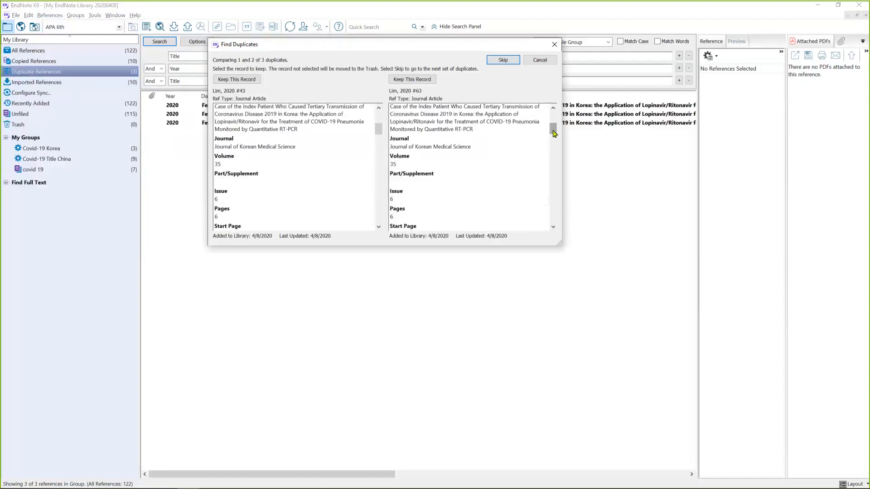
left_click_drag(553, 131, 554, 117)
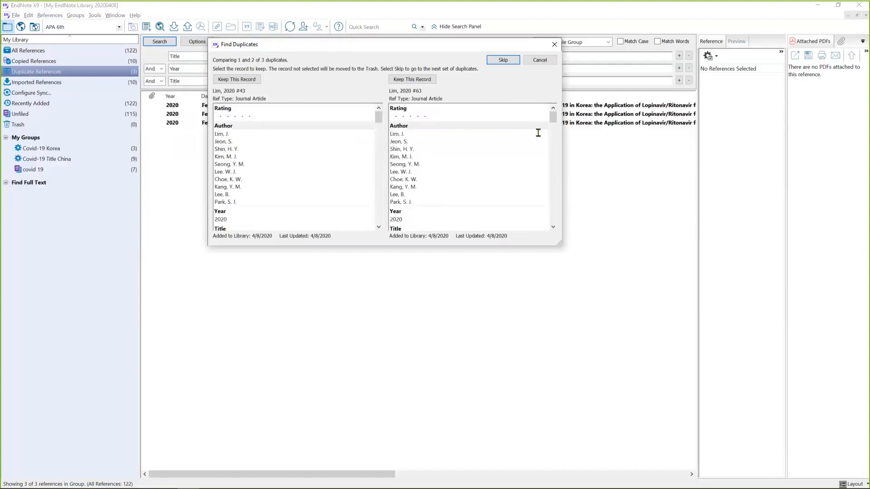
- Keep record #43 in both duplicate comparisons and display the Covid-19 Korea group again
left_click(238, 78)
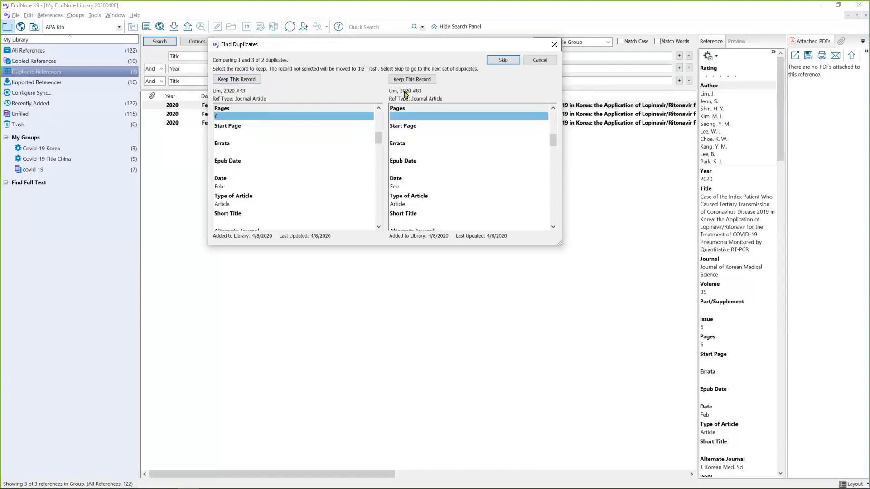
left_click(245, 80)
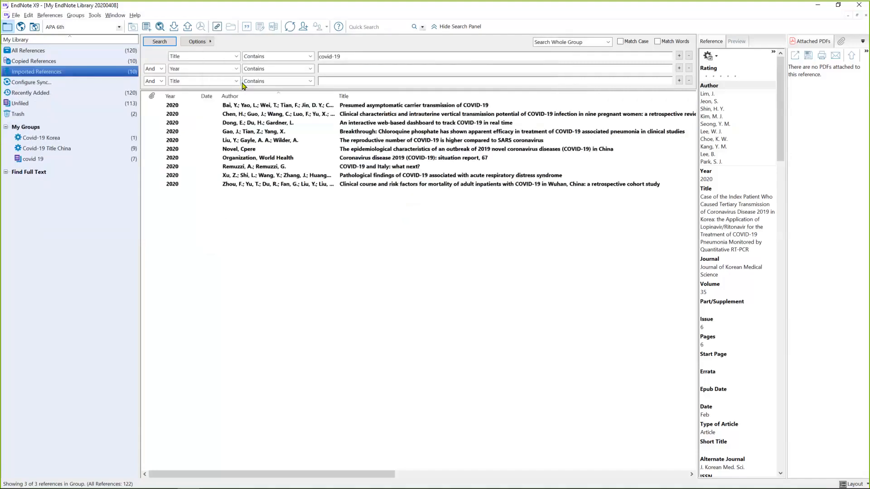
left_click(128, 136)
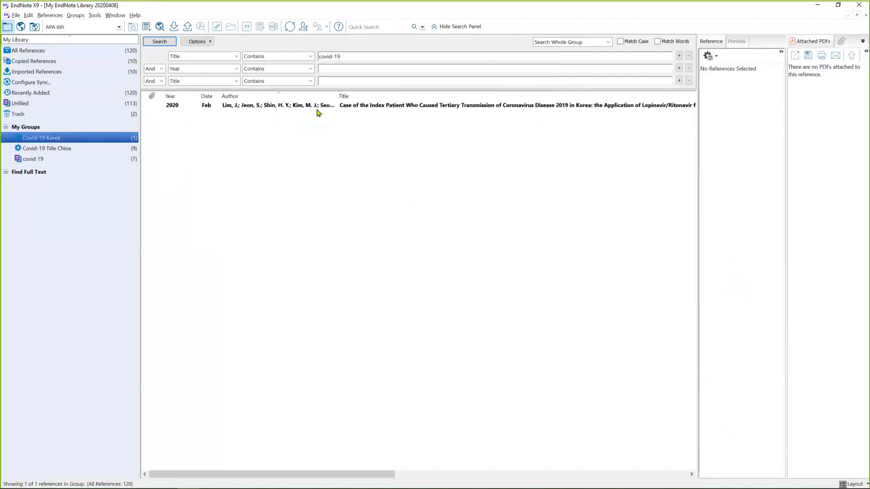
- Edit the Covid-19 Korea smart group to add the criterion Or Any Field contains korea, and save it
right_click(84, 143)
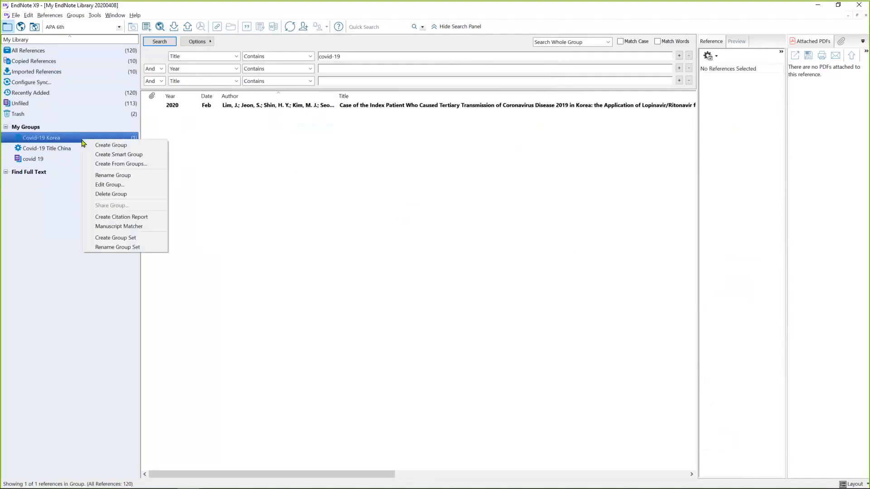
left_click(109, 186)
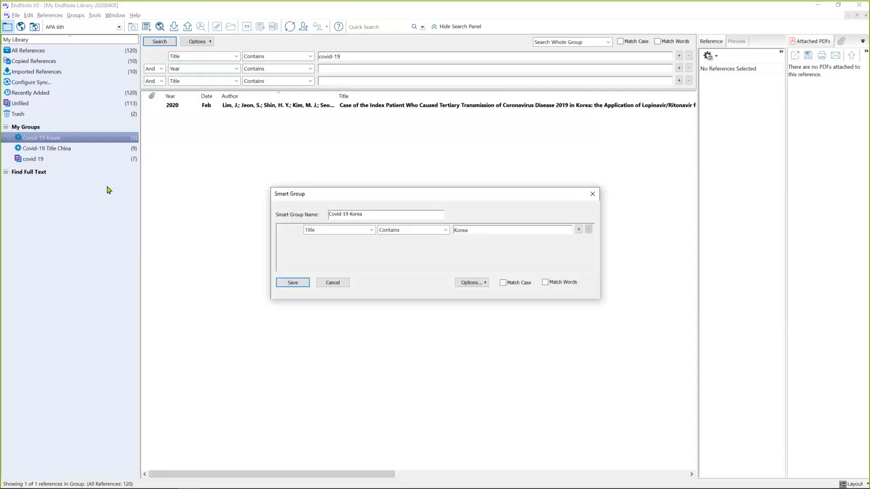
left_click(579, 230)
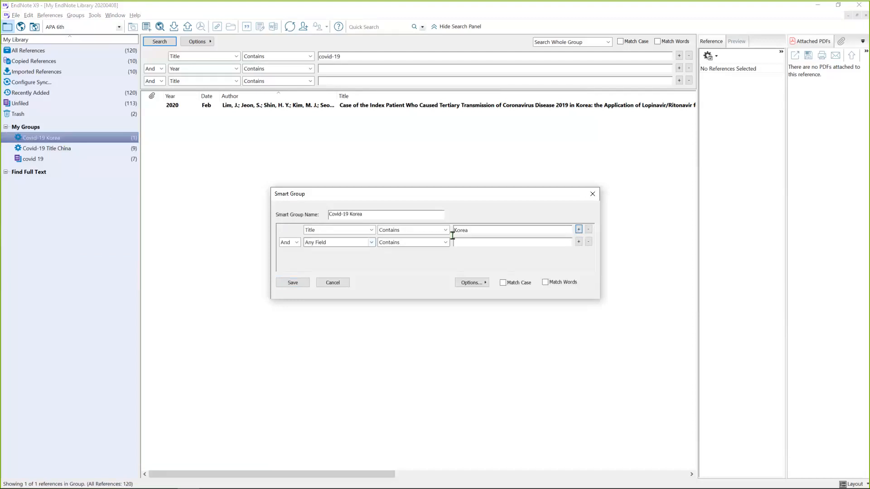
left_click(477, 242)
type("korea")
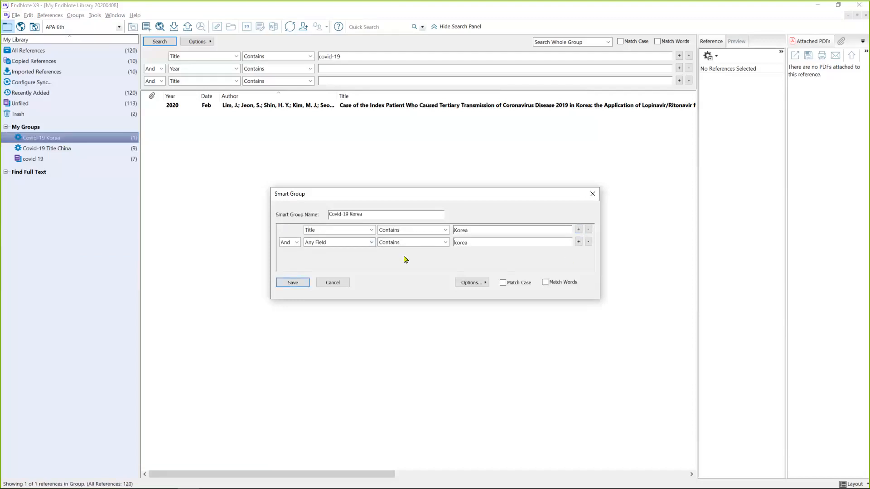
left_click(295, 243)
left_click(292, 259)
left_click(292, 283)
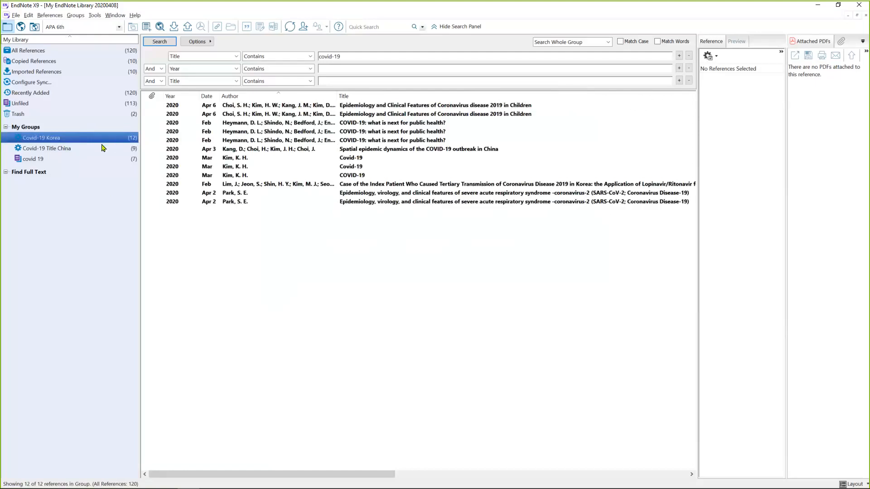
- Start a new group based on existing groups under My Groups and name it Covid 19 China OR Korea
right_click(82, 137)
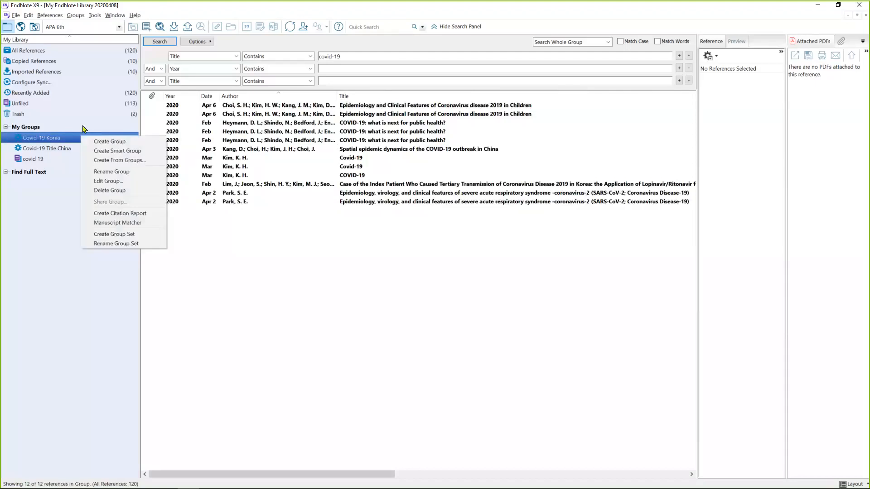
right_click(83, 128)
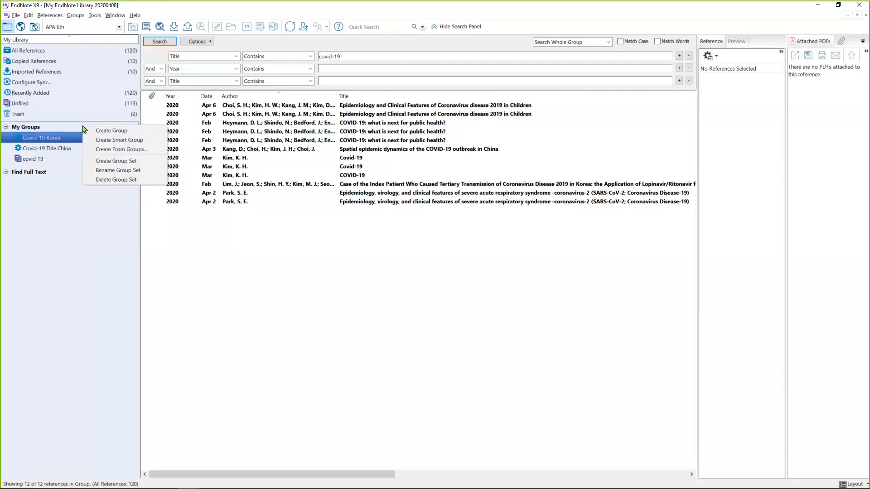
left_click(104, 150)
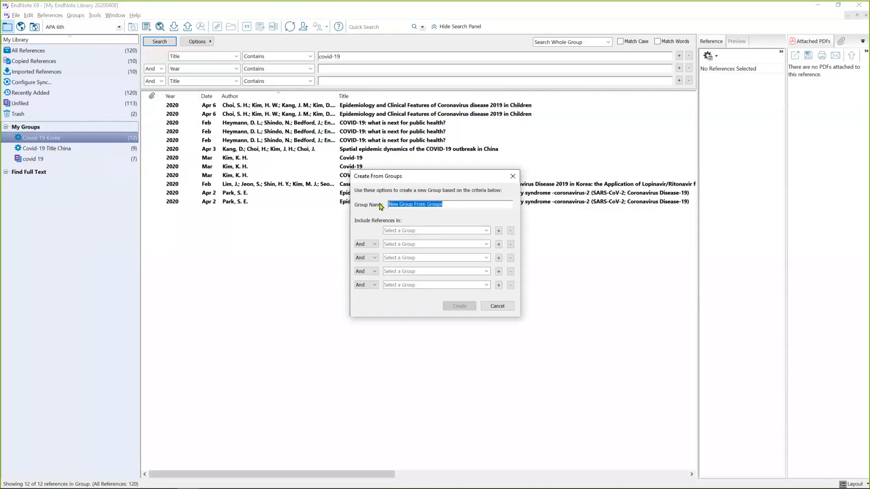
type("Covid 19 China OR Korea")
- Include references in Covid-19 Korea Or Covid-19 Title China and create the combined group
left_click(455, 231)
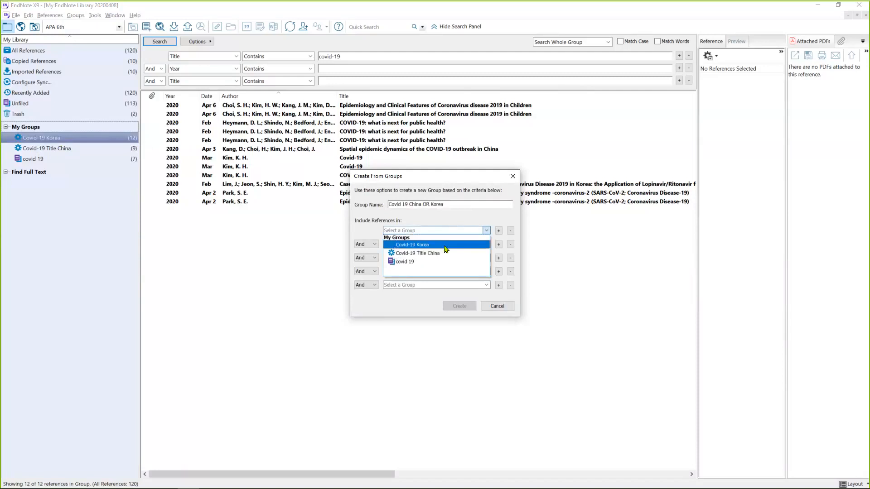
left_click(445, 247)
left_click(366, 244)
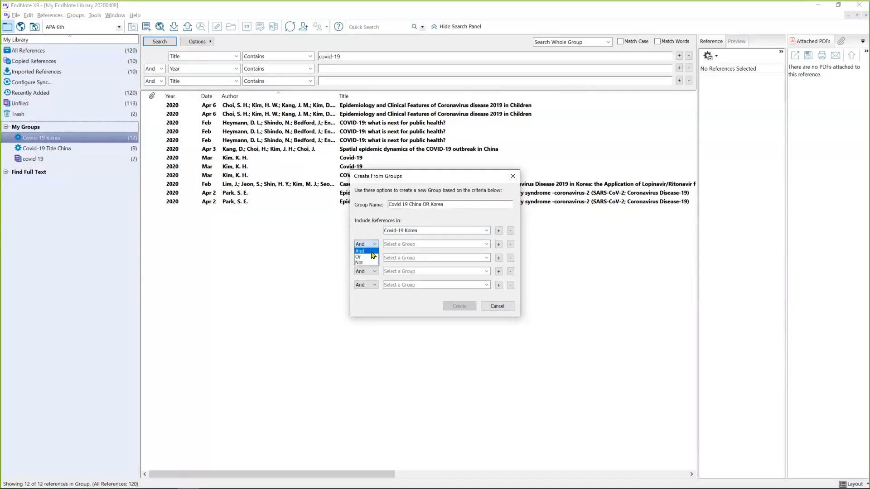
left_click(365, 258)
left_click(399, 245)
left_click(414, 267)
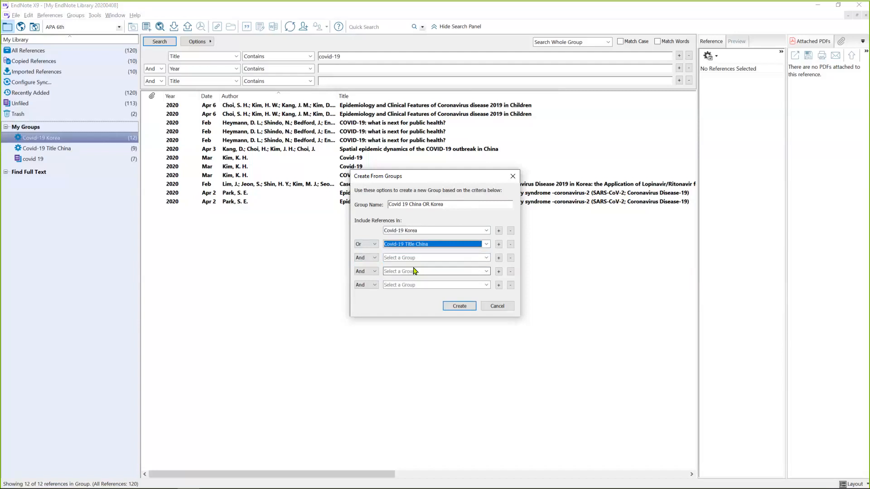
left_click(459, 306)
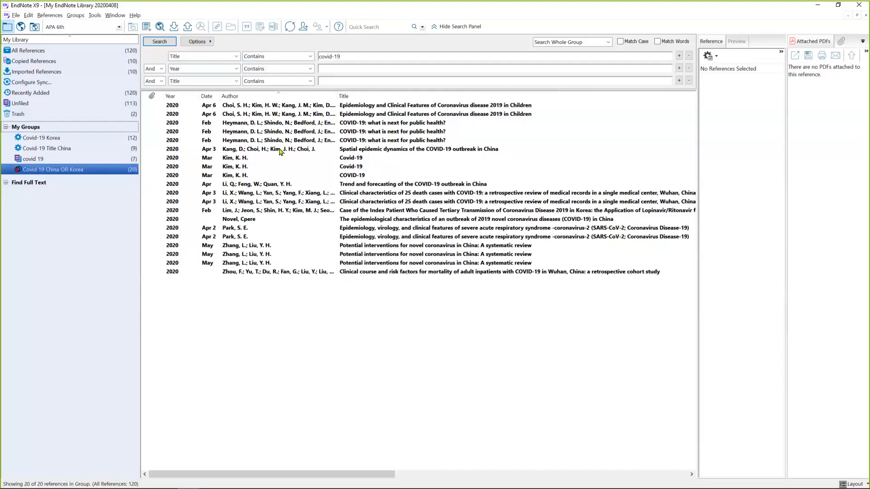
- Select all references in the Covid 19 China OR Korea group and run Find Full Text on them
left_click(41, 17)
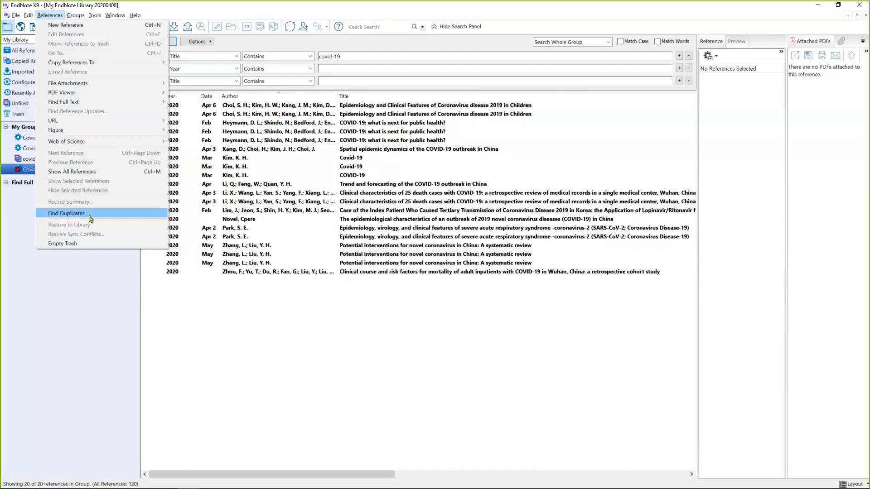
left_click(109, 173)
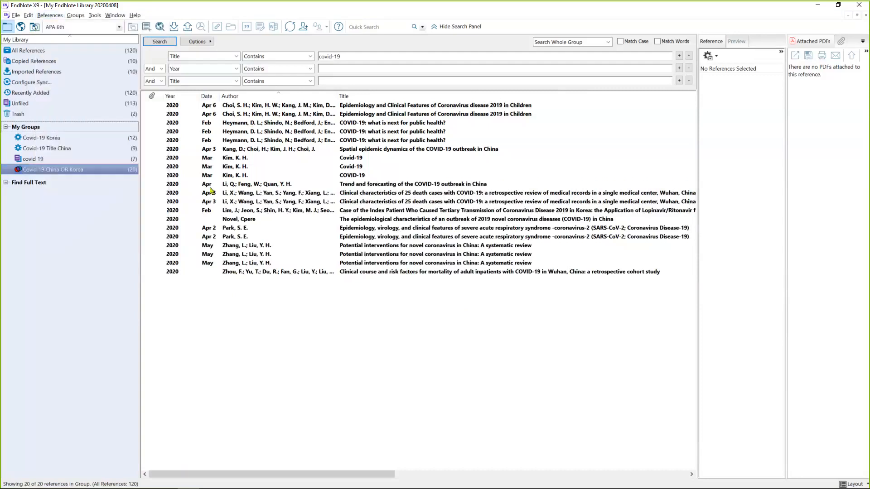
left_click(245, 107)
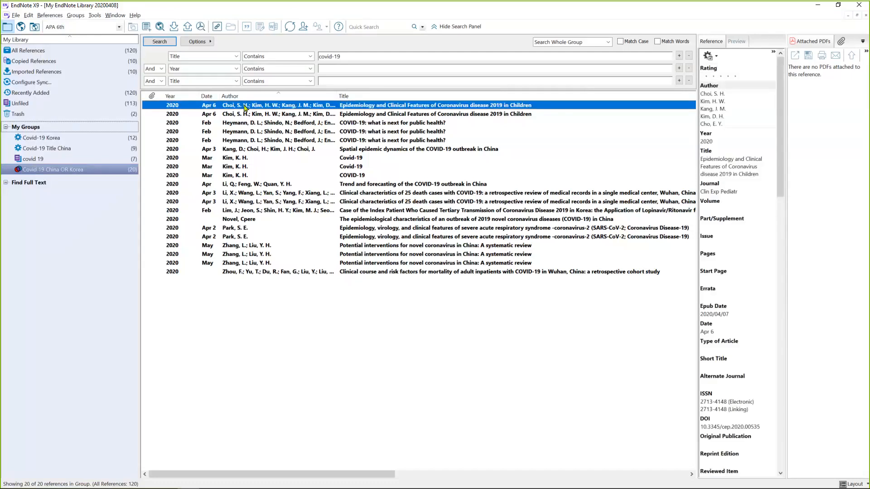
left_click(243, 274, "shift")
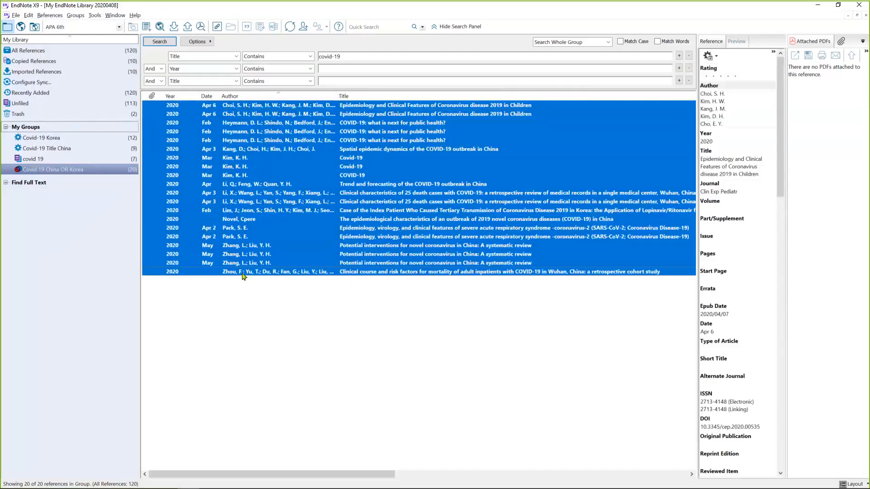
right_click(189, 135)
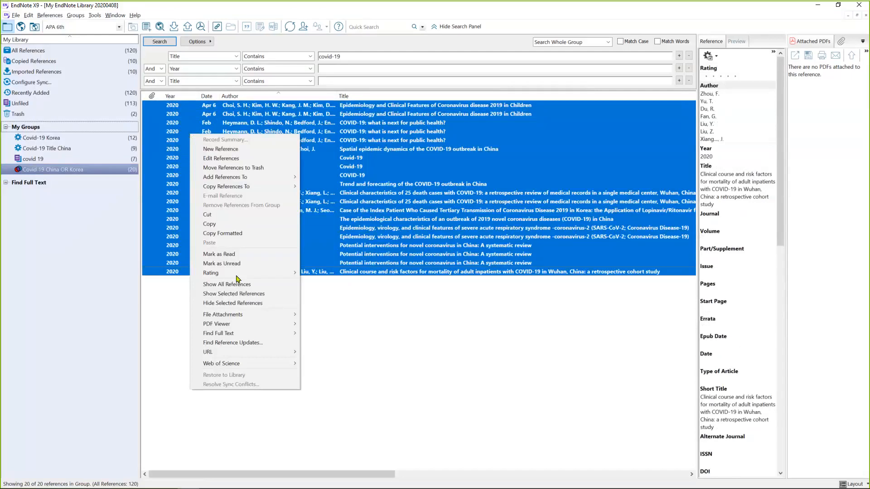
left_click(327, 336)
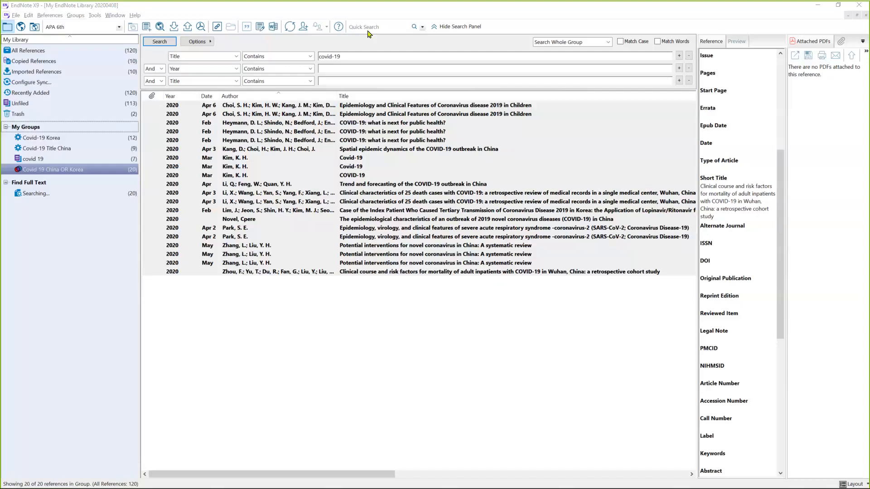
- Switch to the Word document and remove both existing EndNote citations through Edit & Manage Citations
key("alt+Tab")
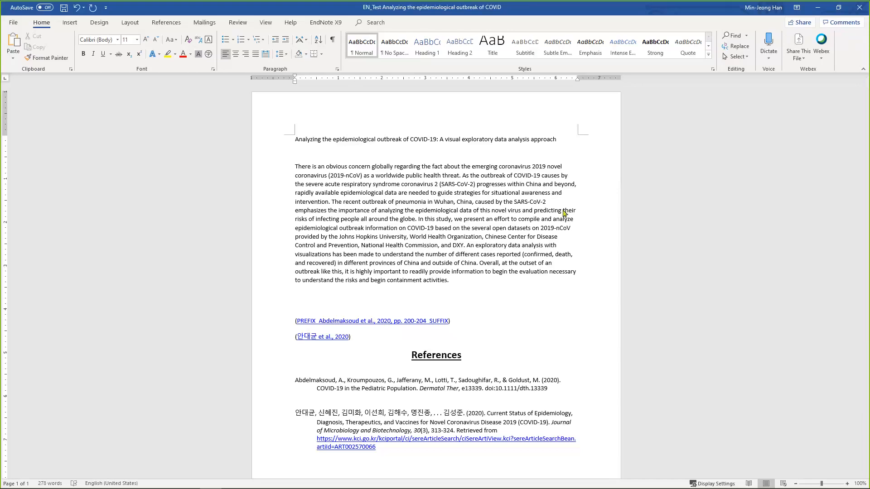
scroll(565, 213, "up", 1, "ctrl")
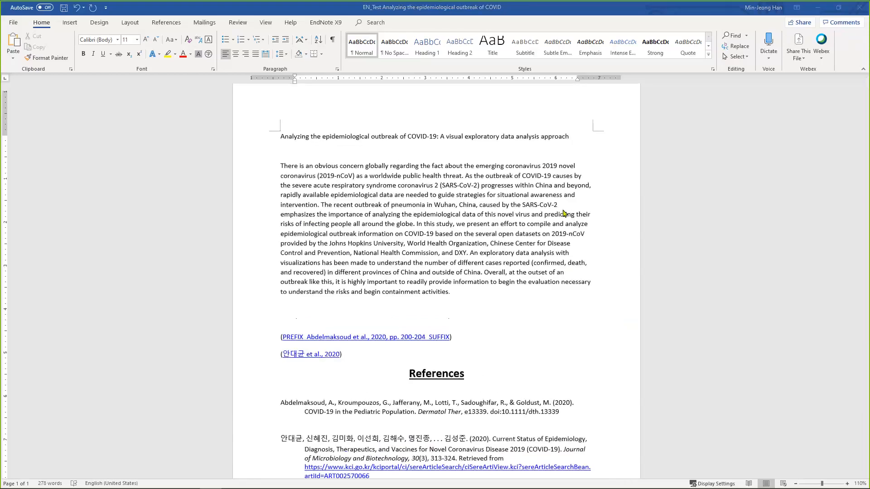
scroll(379, 275, "up", 1, "ctrl")
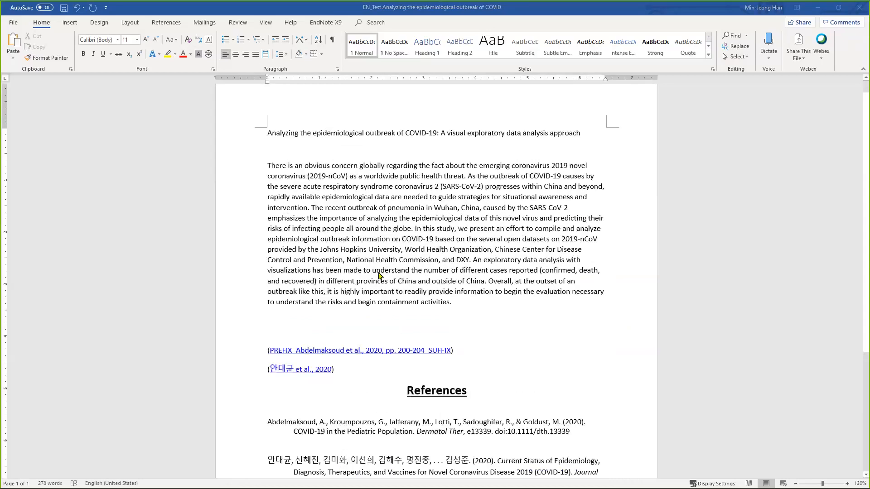
left_click(287, 319)
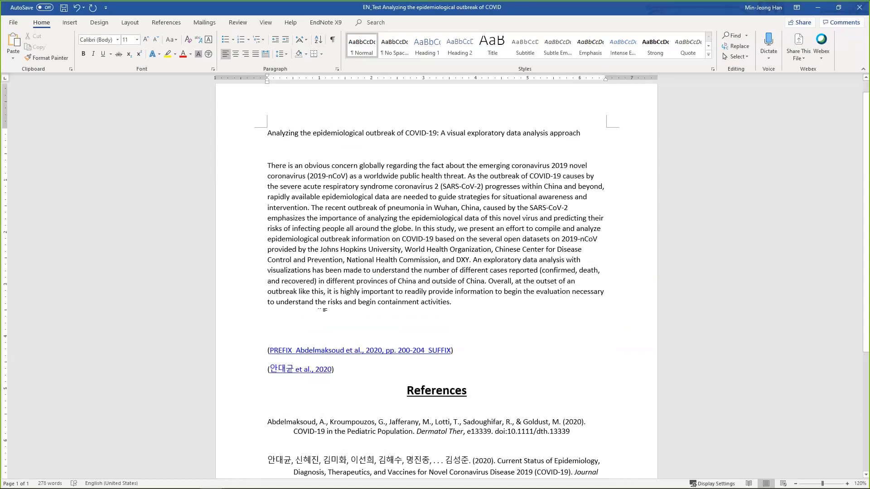
left_click(325, 23)
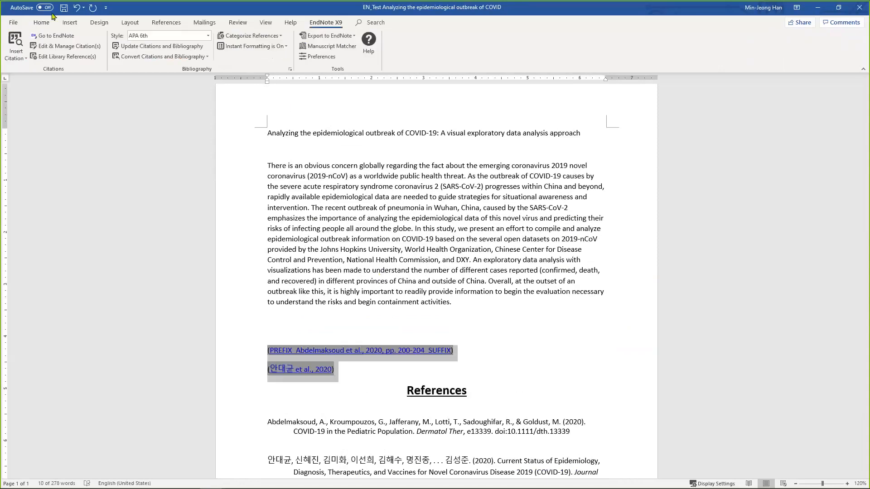
left_click(66, 46)
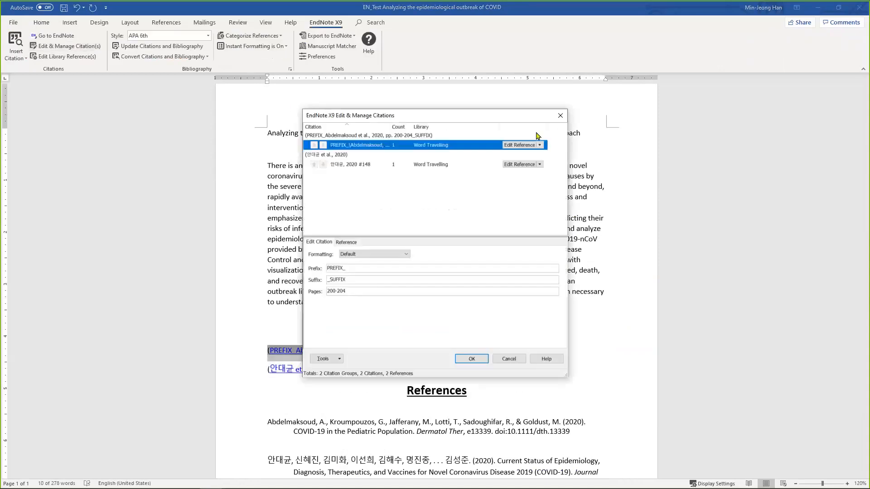
left_click(539, 145)
left_click(537, 174)
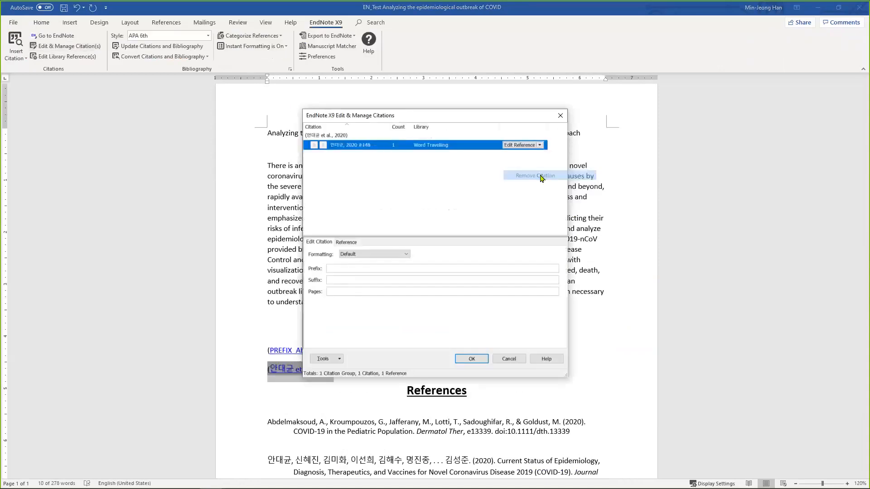
left_click(540, 145)
left_click(536, 176)
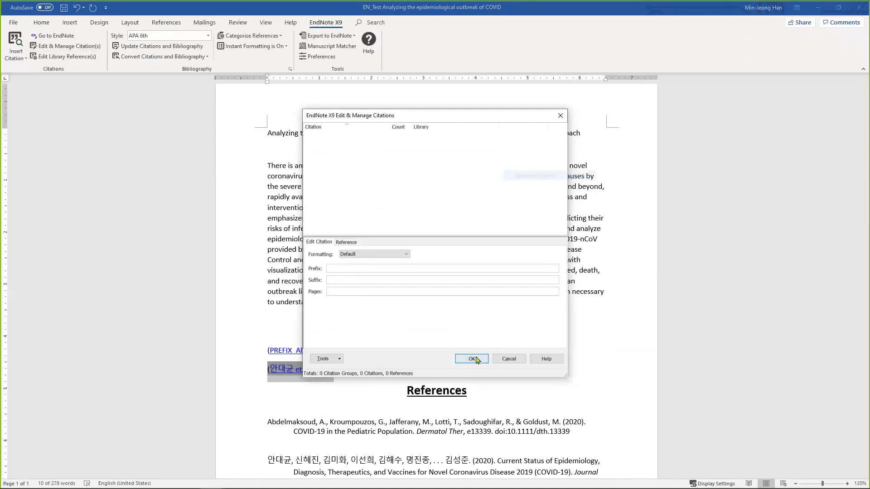
left_click(472, 358)
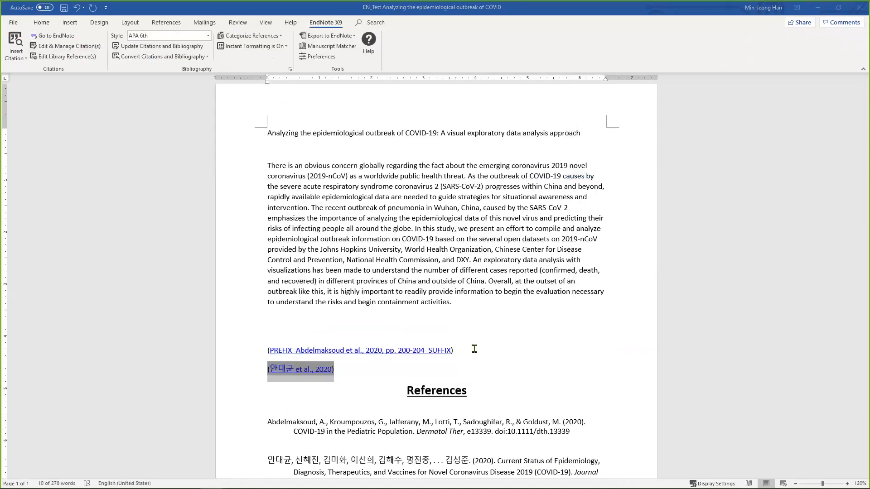
scroll(491, 309, "down", 5)
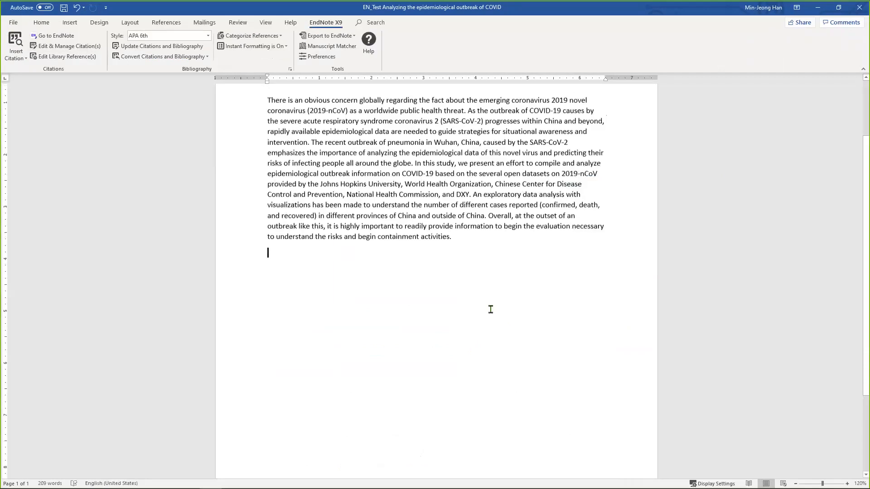
- Insert a citation of record 36, on maintaining regular physical activity while taking precautions, after "worldwide public health threat."
scroll(490, 310, "up", 4)
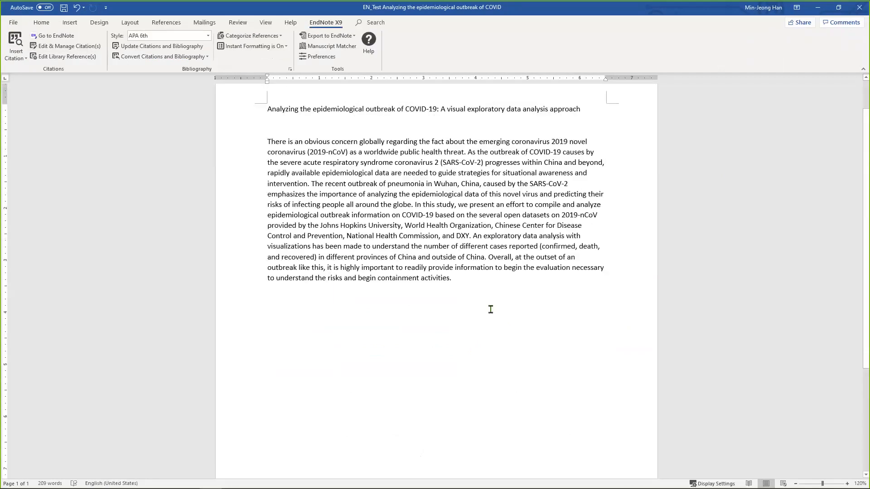
scroll(491, 310, "up", 1)
left_click(450, 246)
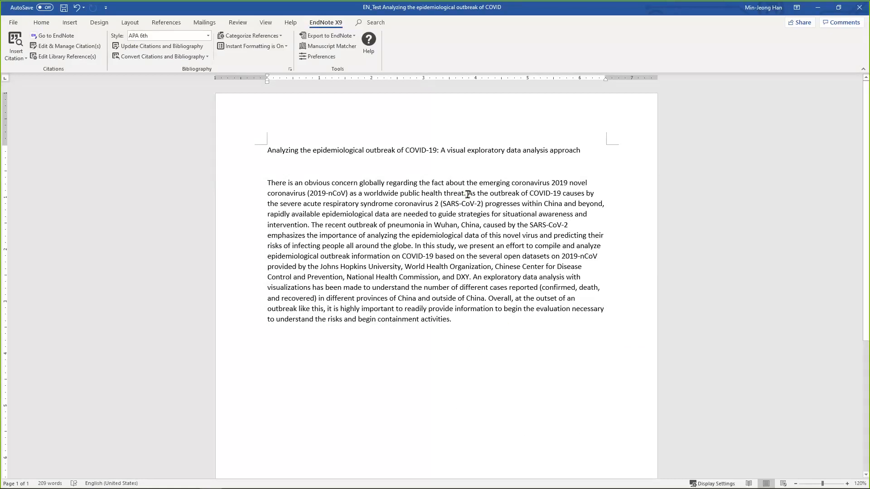
scroll(468, 194, "up", 1)
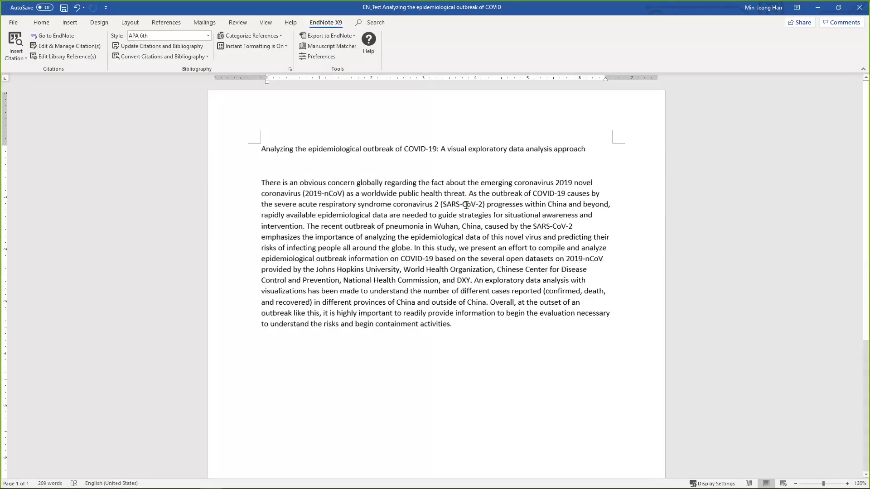
scroll(467, 205, "up", 6)
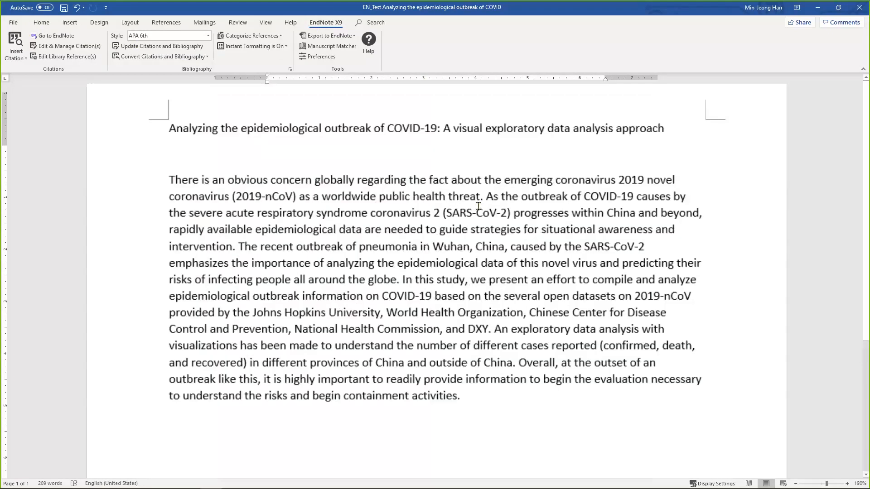
scroll(479, 206, "up", 1)
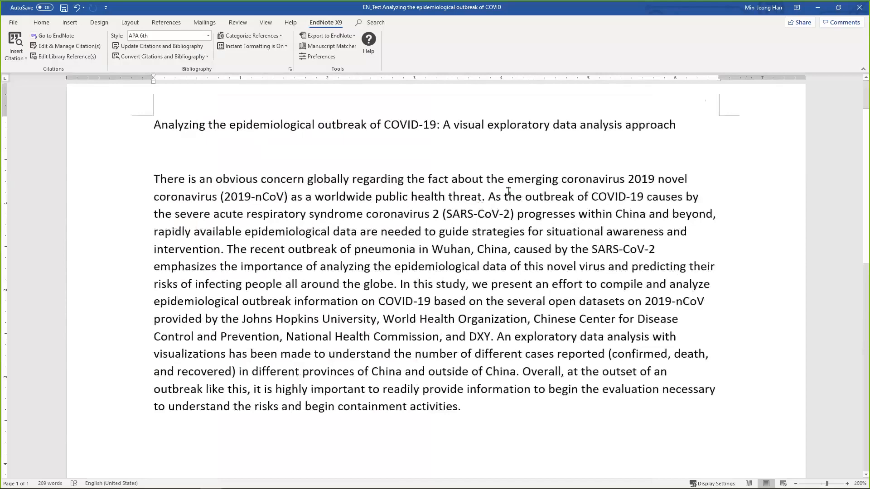
left_click(16, 58)
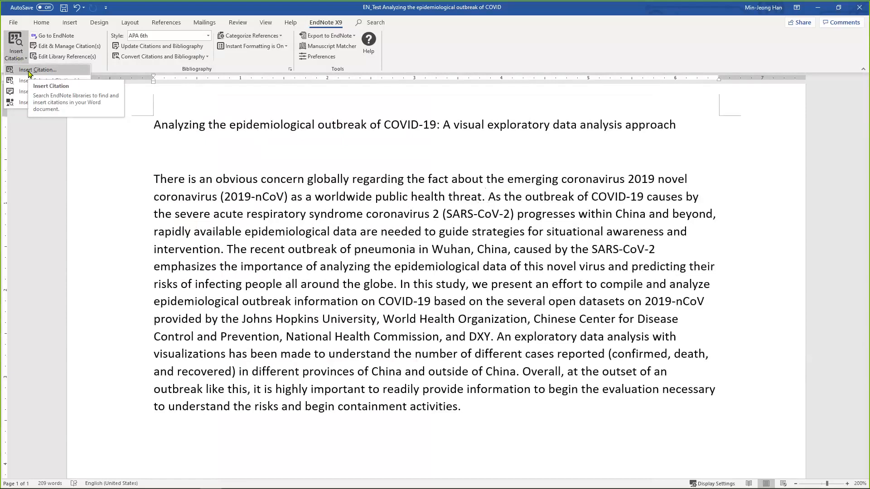
left_click(28, 70)
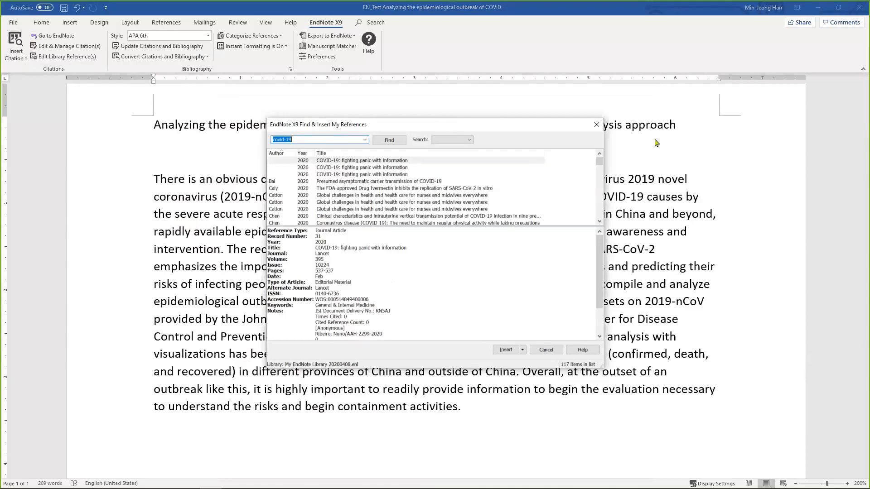
left_click_drag(453, 124, 637, 127)
scroll(540, 195, "down", 2)
left_click(539, 192)
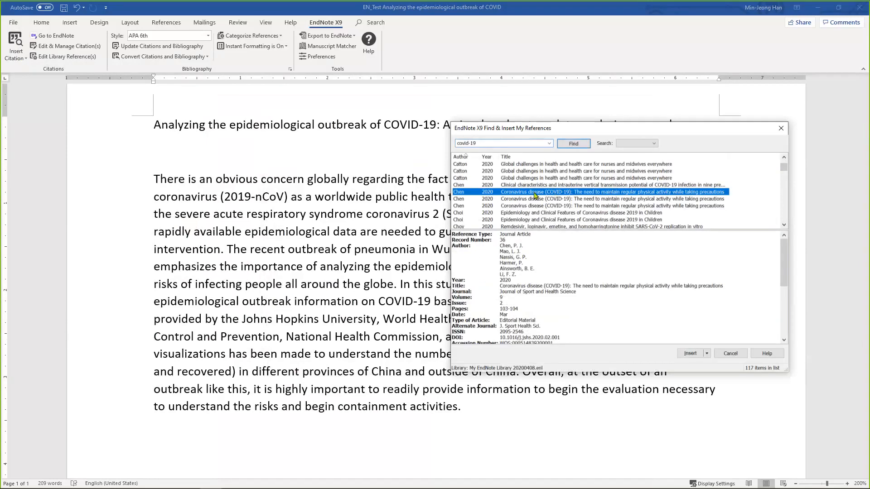
left_click_drag(785, 265, 785, 319)
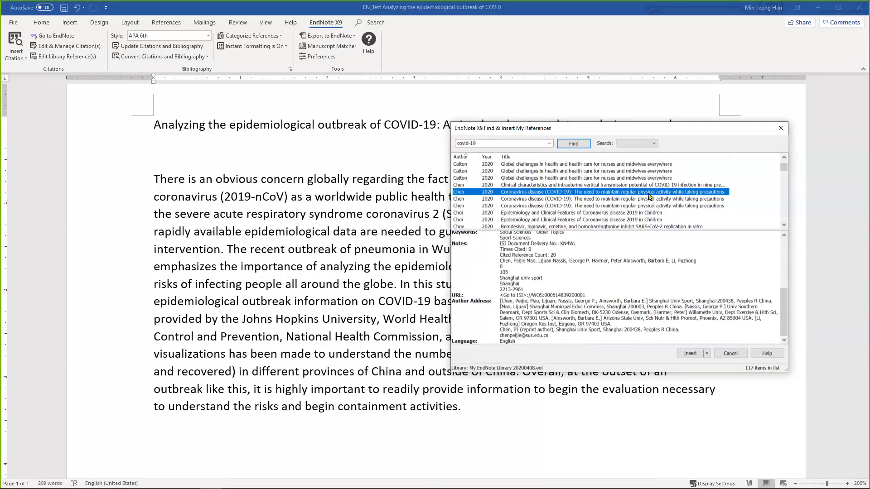
left_click(682, 352)
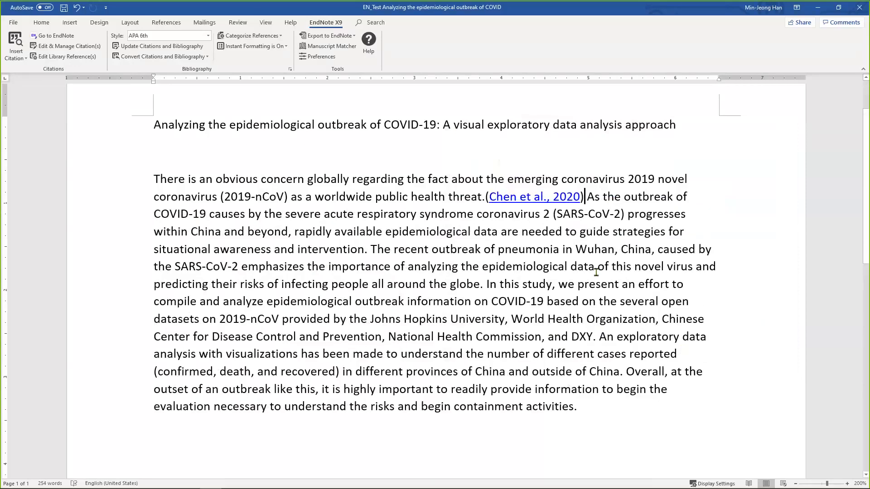
- Insert a citation of record 8, "Residency and Fellowship Program Accreditation", after "situational awareness and intervention." and check the References list
left_click(367, 249)
left_click(15, 57)
left_click(36, 70)
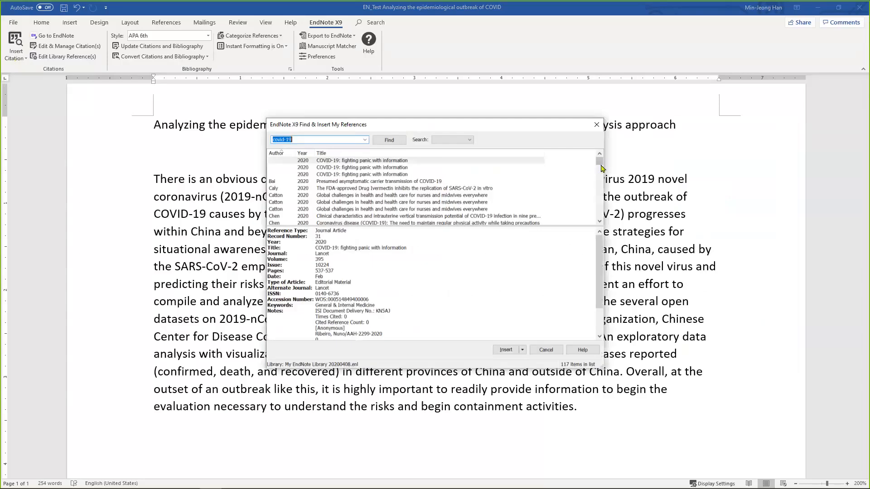
left_click_drag(599, 163, 599, 197)
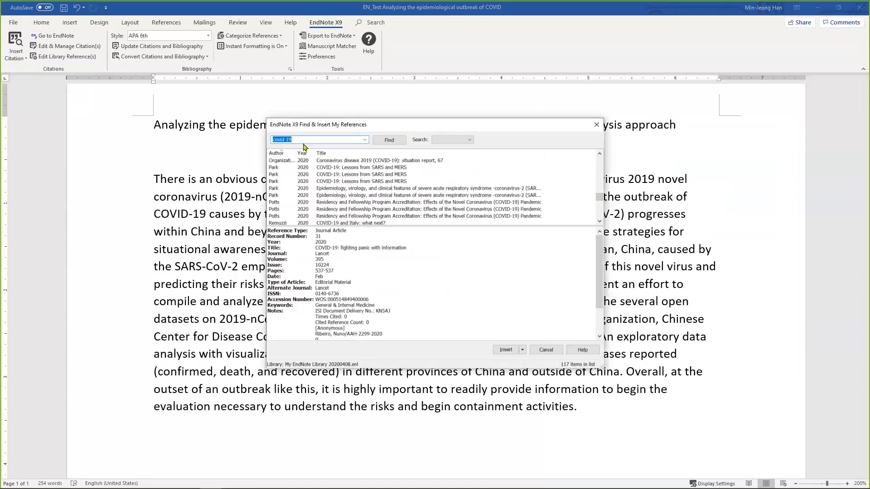
left_click(341, 203)
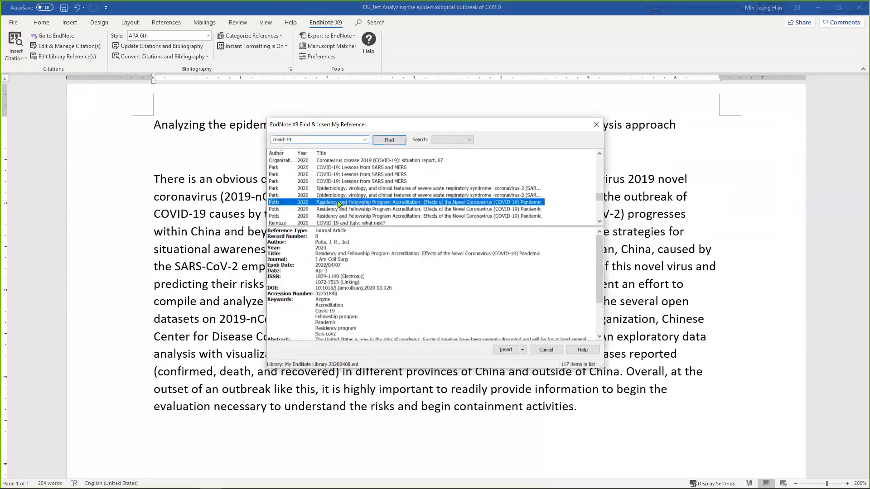
left_click(505, 352)
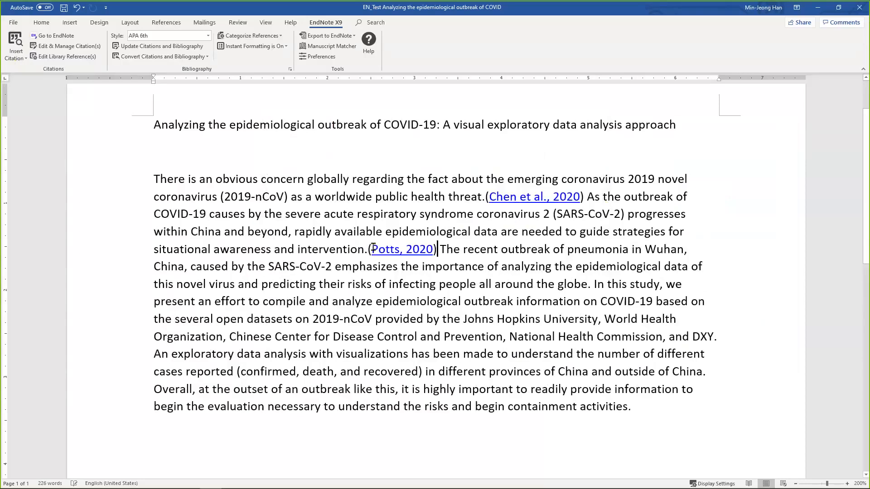
scroll(508, 317, "down", 5)
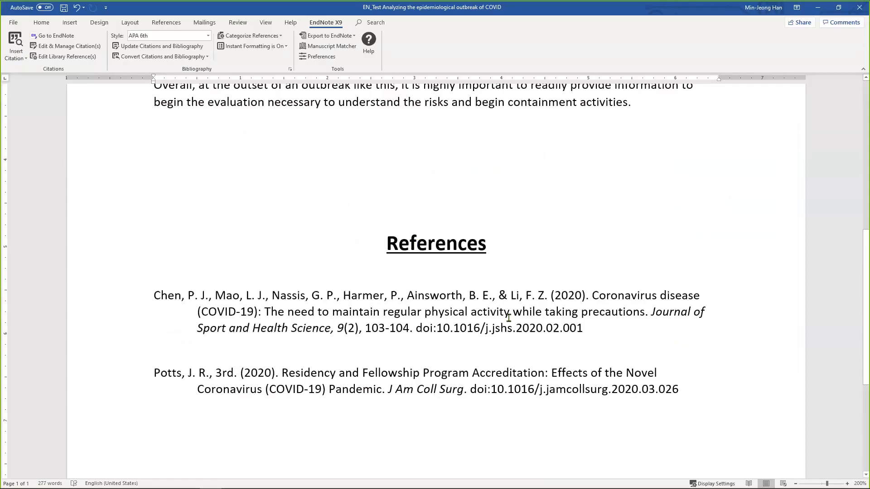
scroll(509, 318, "up", 3)
scroll(509, 317, "up", 3)
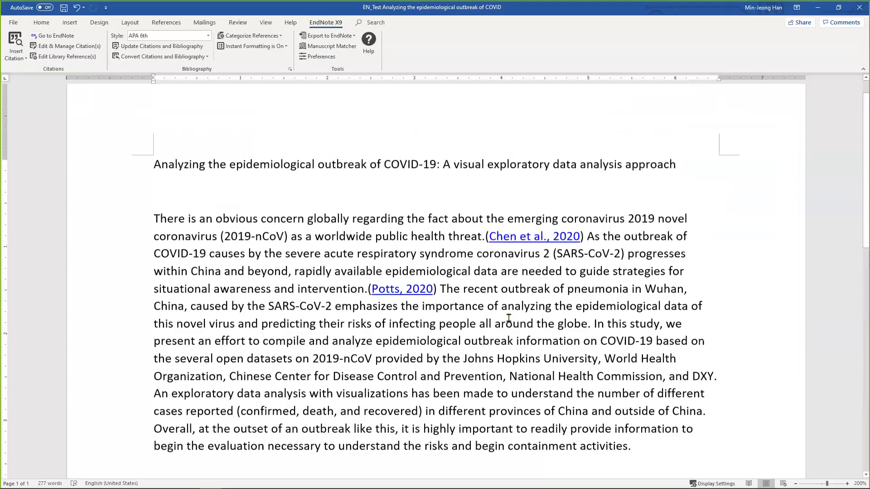
scroll(509, 318, "down", 1)
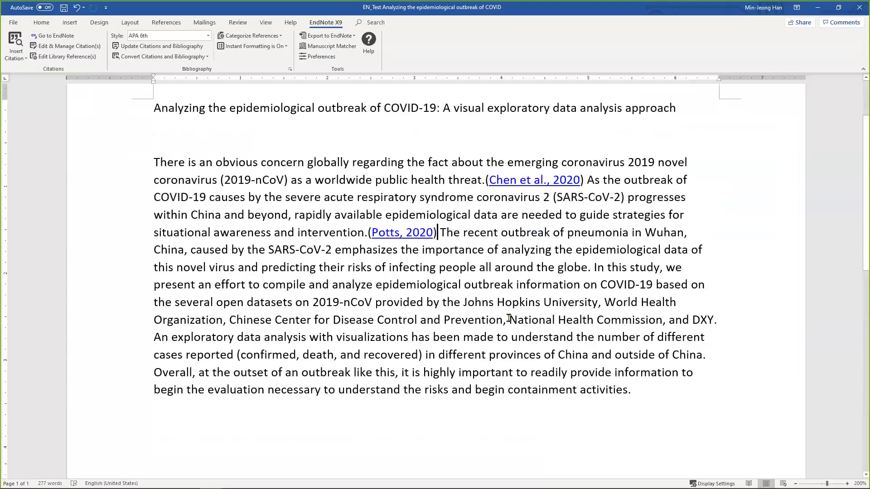
- Switch to EndNote, widen the PDF preview and open the PDF attached to "COVID-19: what is next for public health?" for viewing, then close it
left_click(52, 41)
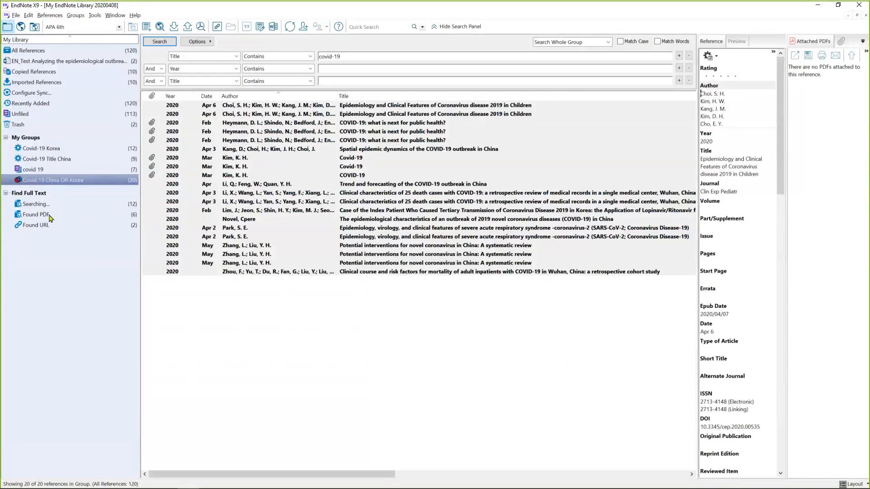
left_click(152, 124)
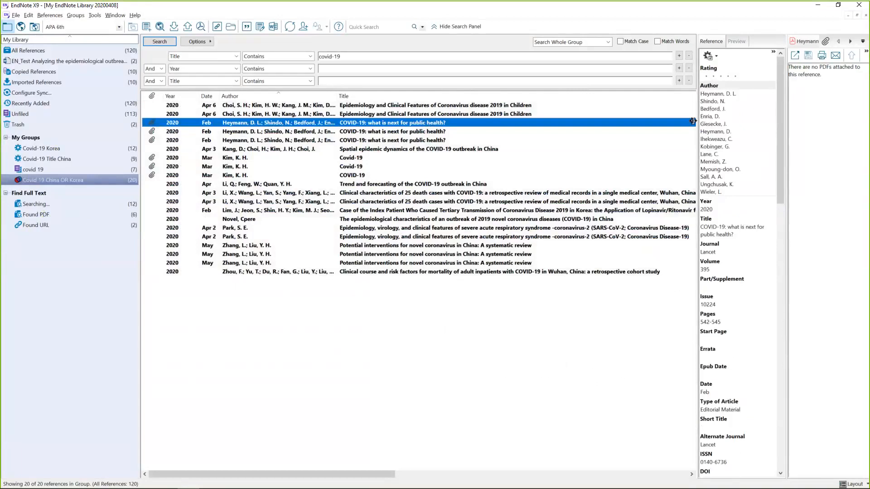
left_click_drag(692, 121, 554, 137)
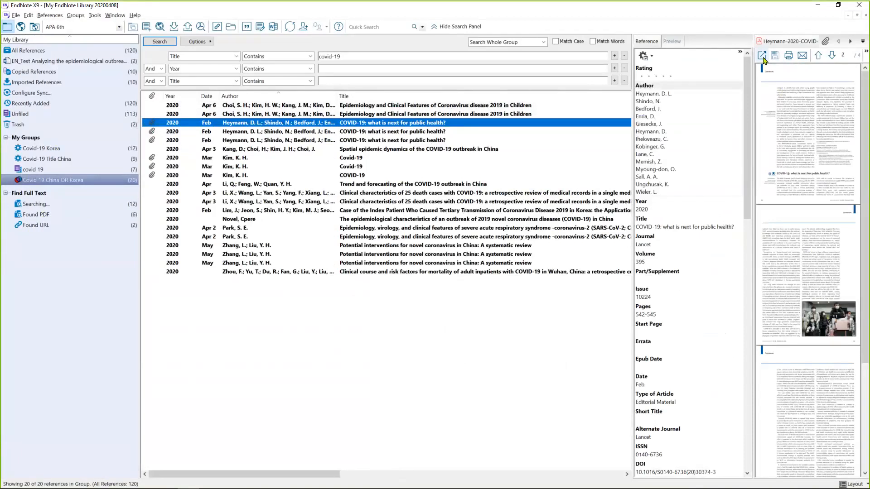
left_click(762, 57)
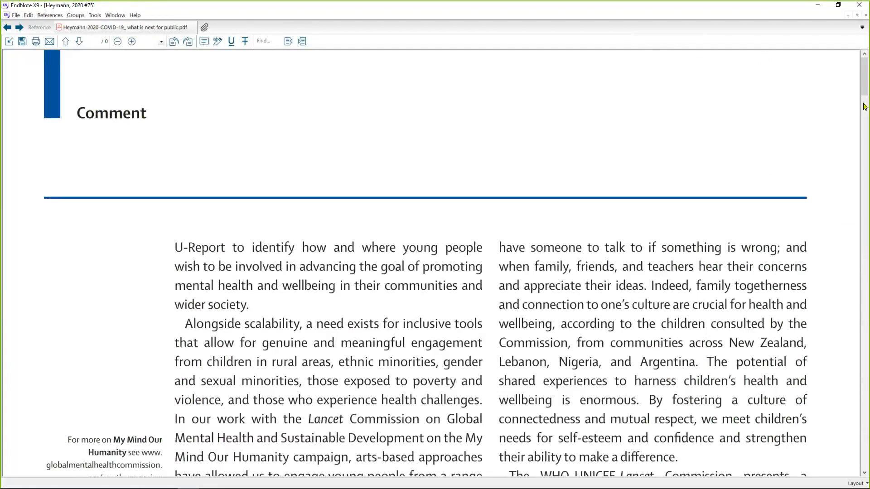
left_click_drag(864, 93, 863, 16)
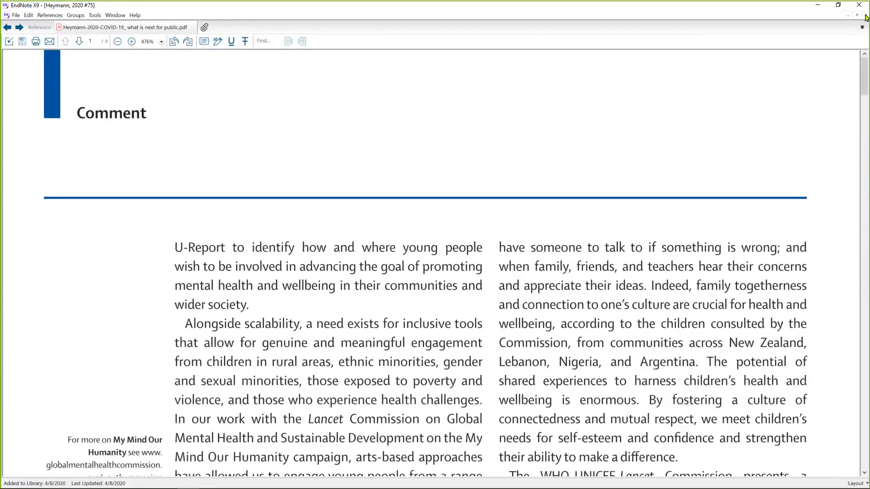
left_click(866, 18)
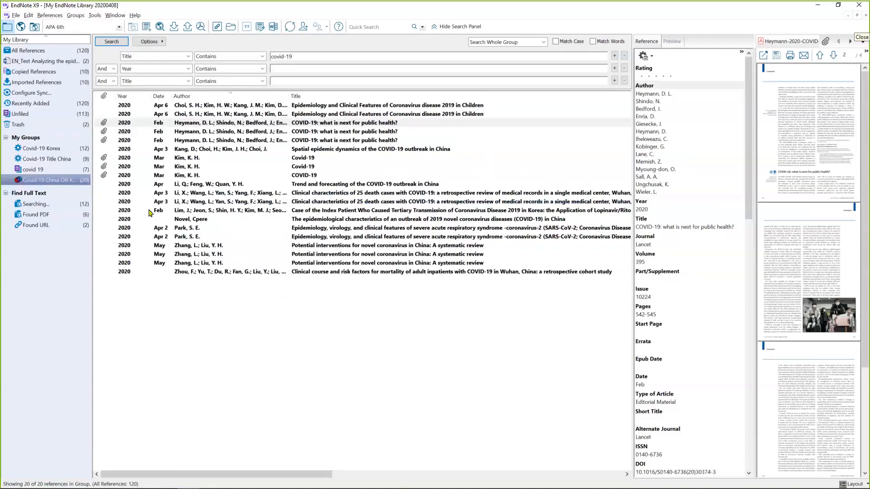
- In the Found URL group, examine the URL field of the first "Epidemiology and Clinical Features of Coronavirus disease 2019 in Children" reference
left_click(44, 229)
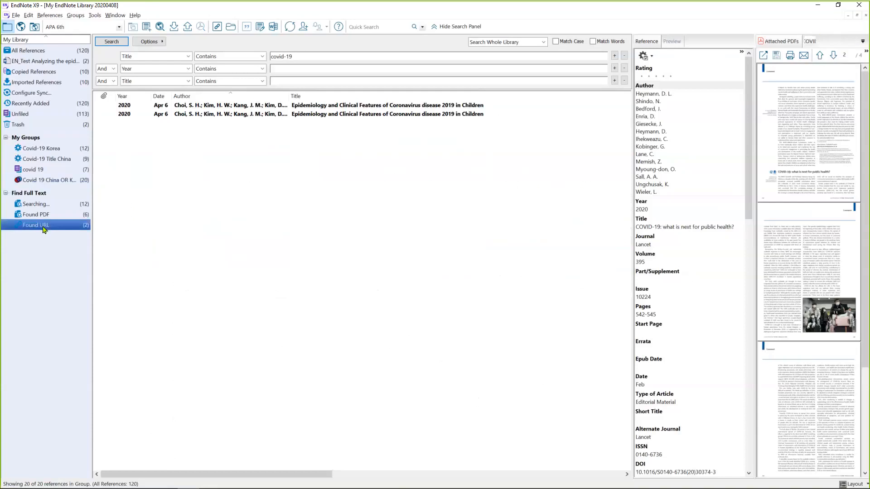
left_click(235, 106)
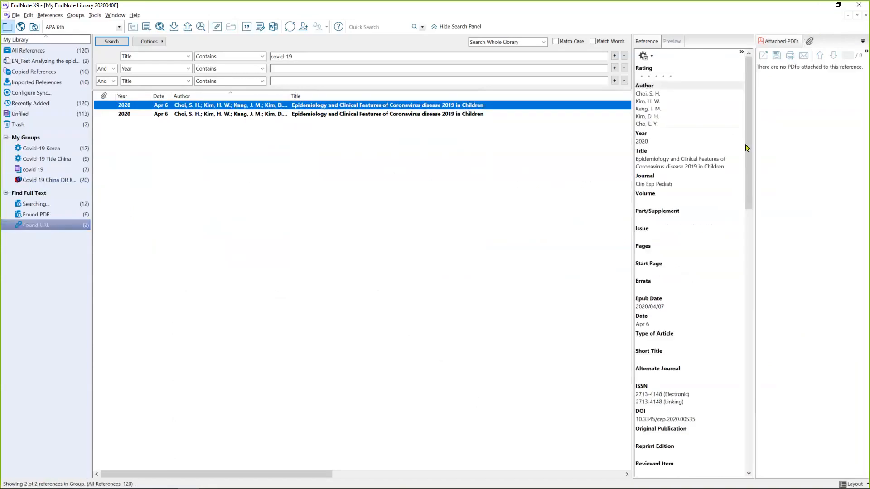
left_click_drag(749, 148, 755, 358)
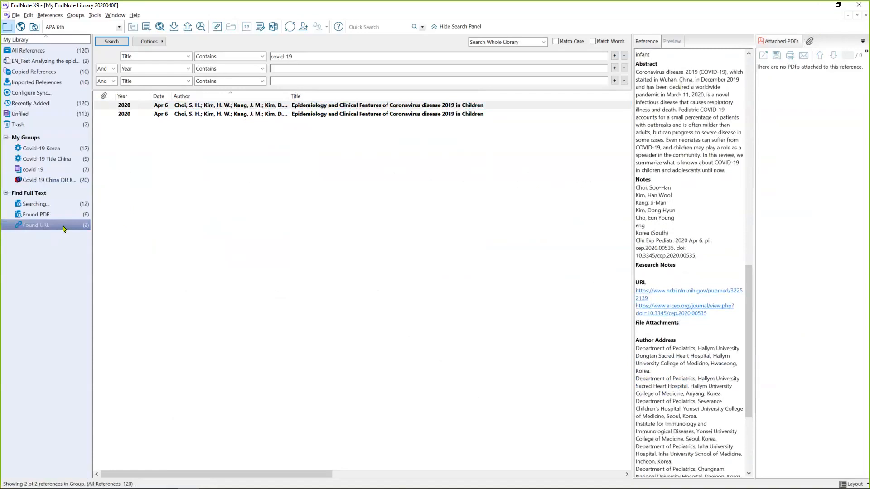
- From the Covid 19 China OR Korea group, cite the Int Neurourol J reference "Covid-19" in Word after "situational awareness and intervention."
left_click(60, 180)
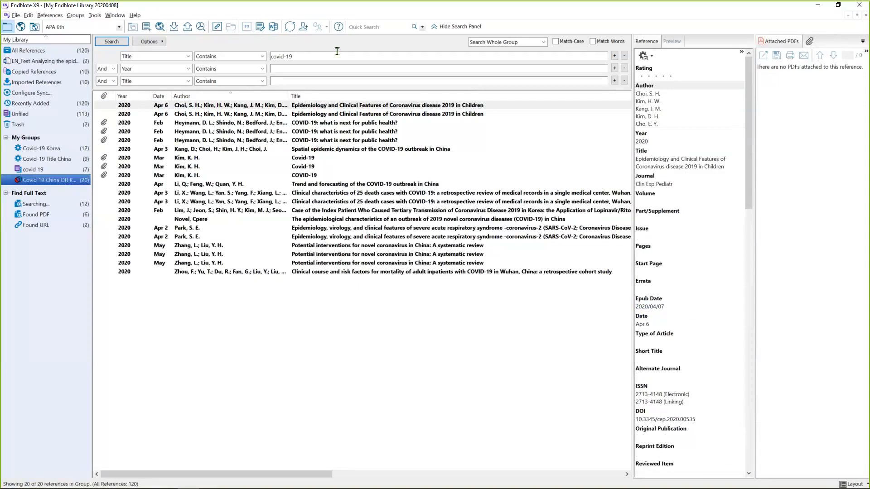
left_click(269, 157)
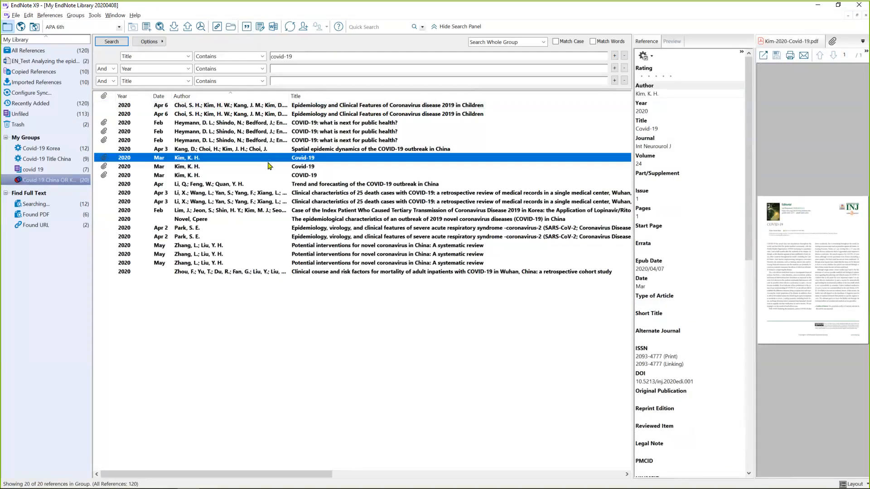
left_click(248, 28)
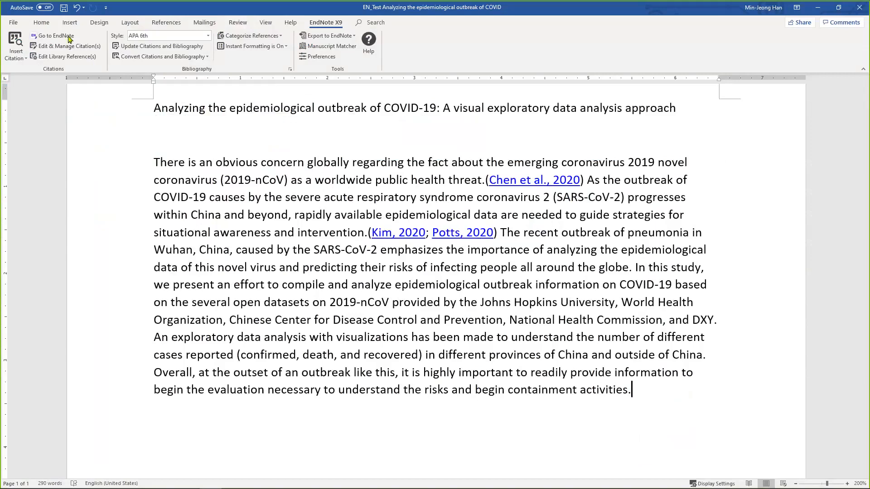
- From the Covid-19 Title China group, cite "Potential interventions for novel coronavirus in China: A systematic review" after "containment activities." and check the References list
left_click(54, 36)
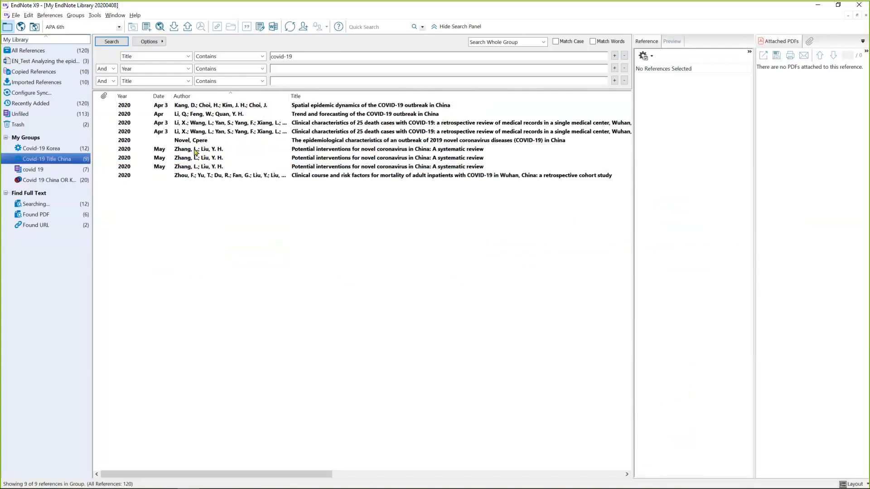
left_click(121, 150)
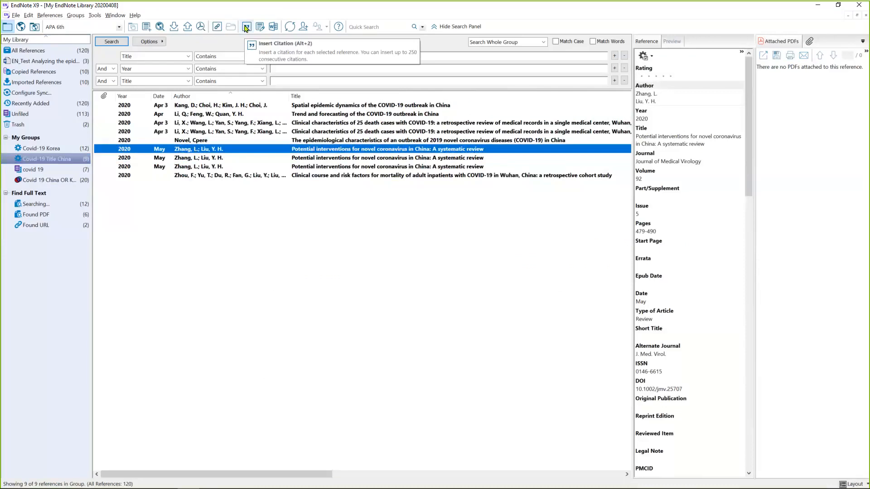
left_click(246, 28)
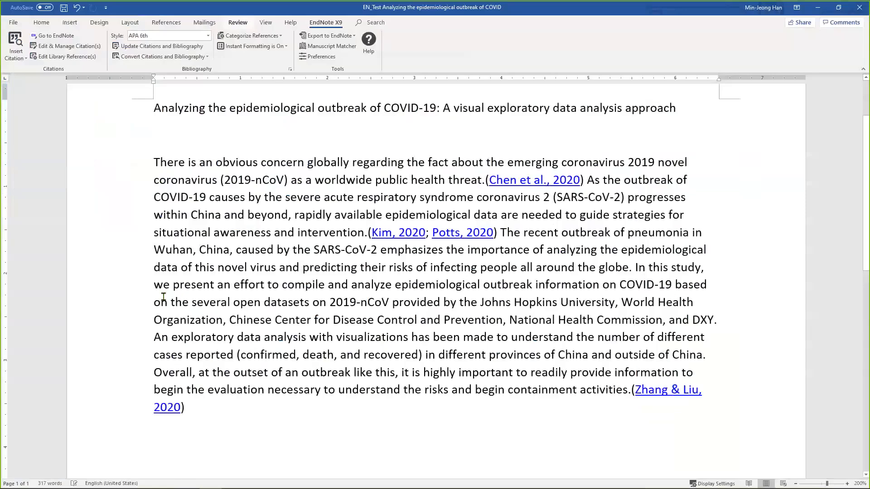
scroll(431, 212, "down", 6)
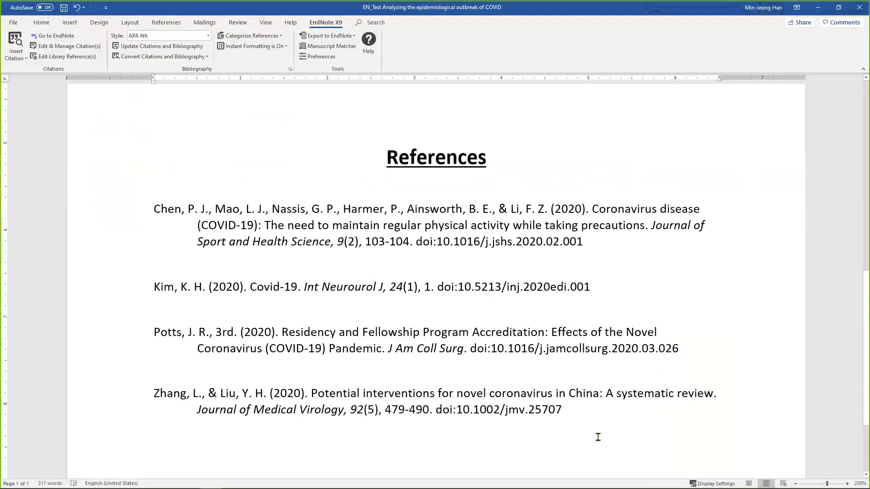
scroll(598, 437, "up", 3)
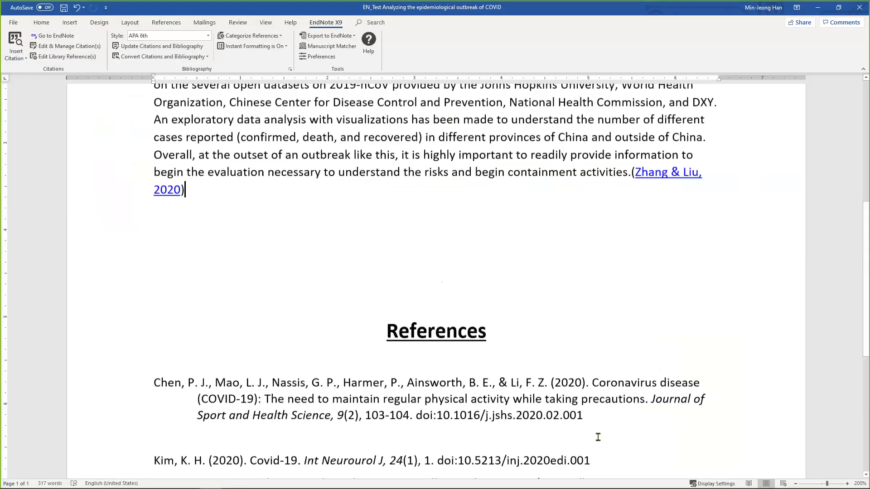
scroll(598, 437, "up", 4)
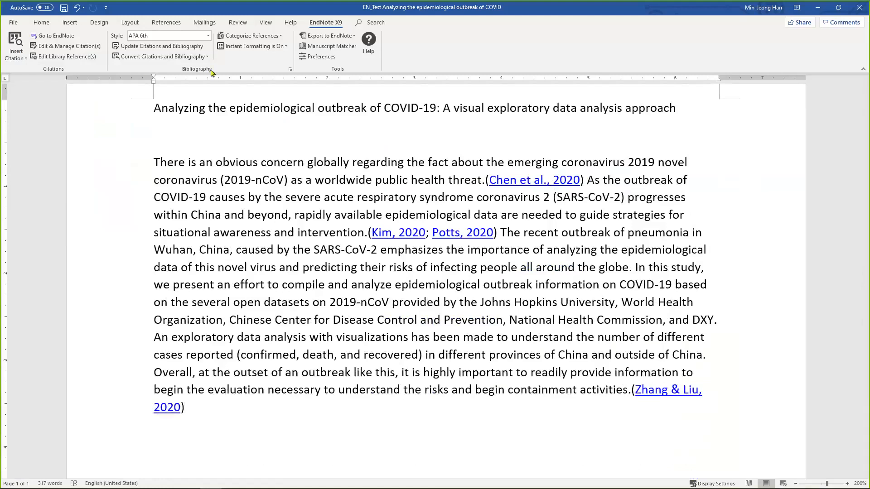
- In the EndNote bibliography layout settings, remove the title's underline and change the bibliography title to "Reference List"
left_click(290, 71)
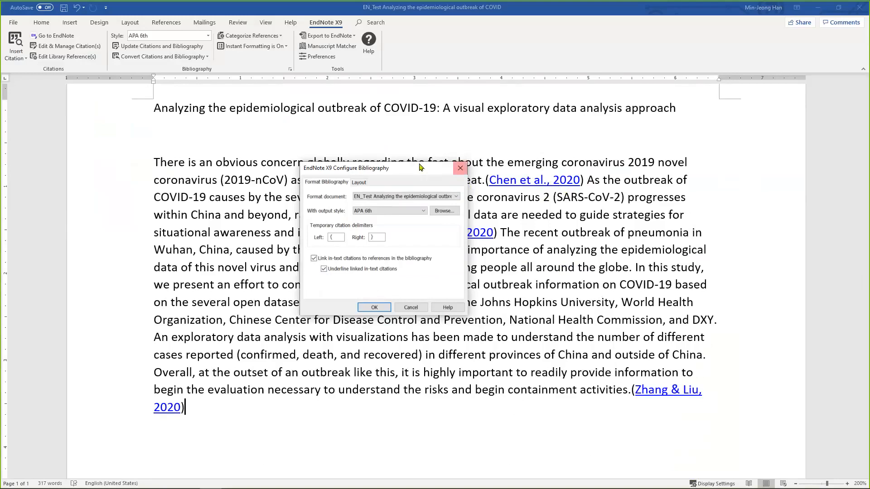
left_click_drag(419, 168, 313, 158)
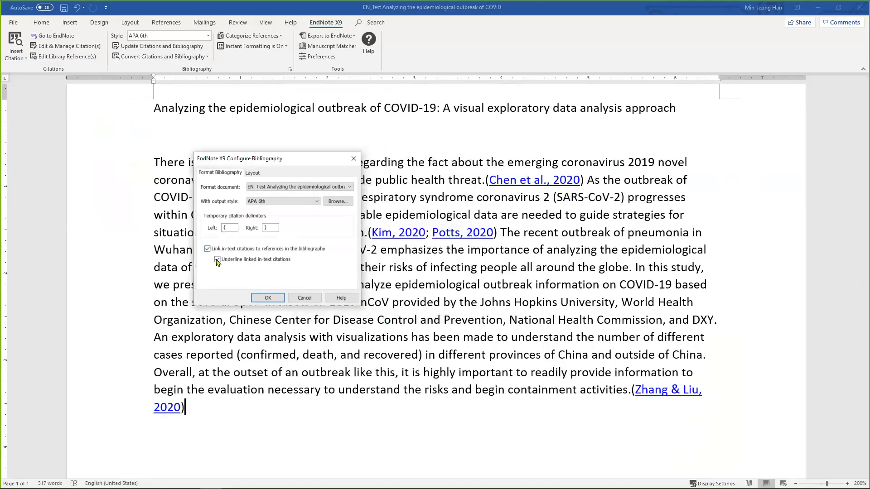
left_click(253, 174)
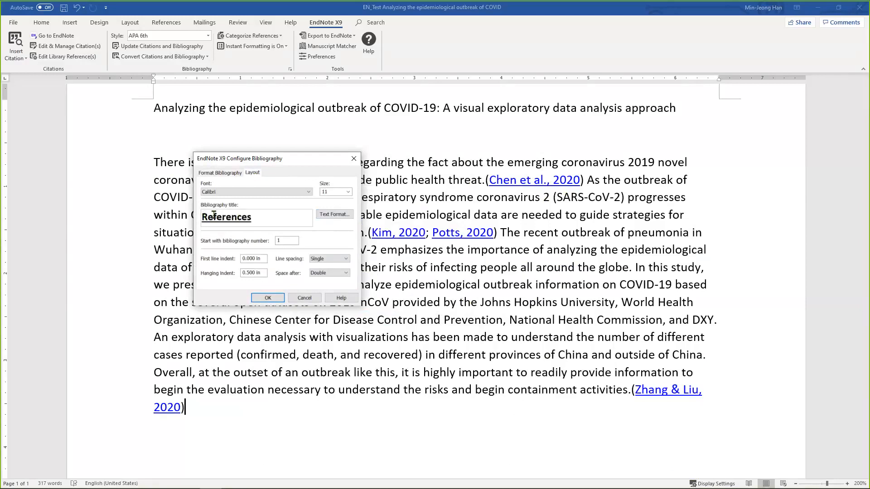
left_click(346, 220)
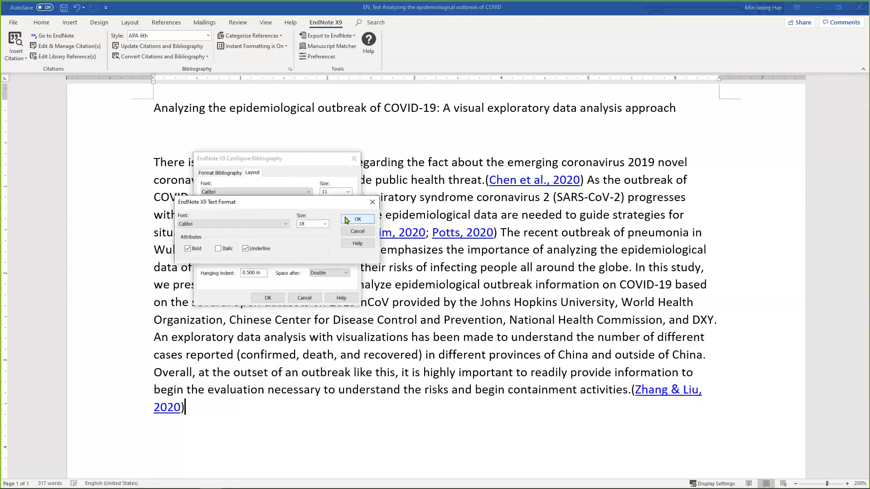
left_click(246, 249)
left_click(357, 219)
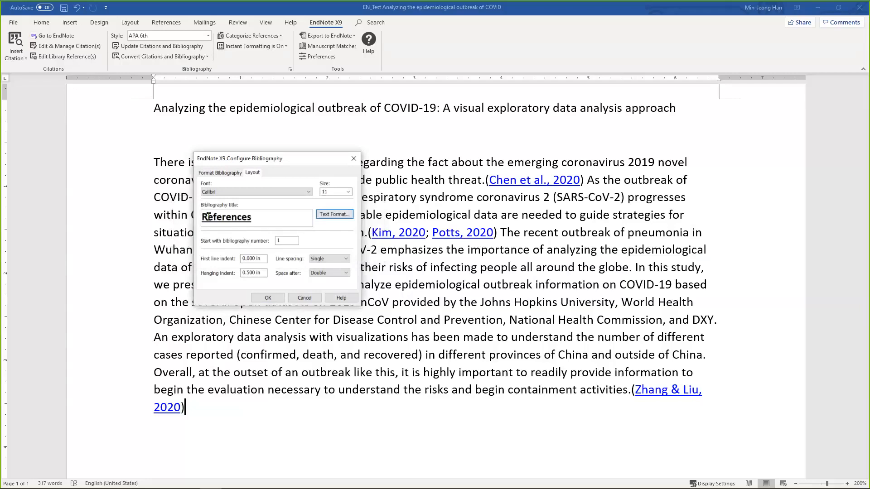
type("Reference L")
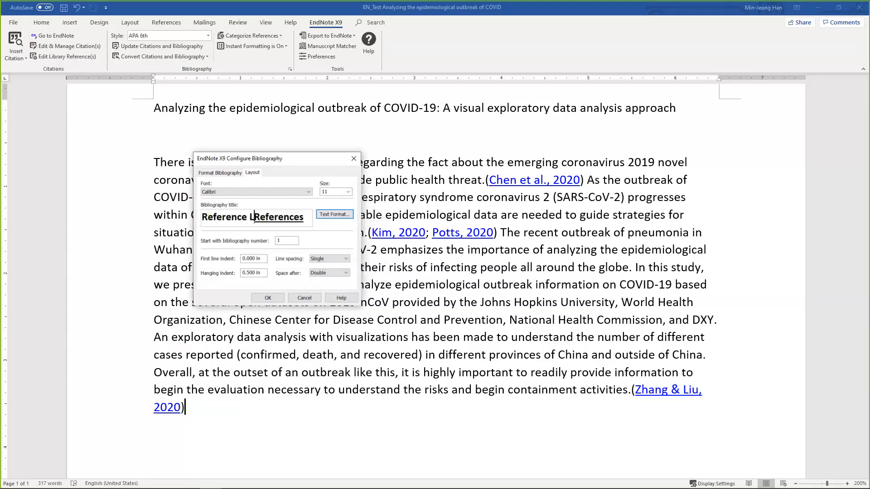
key("shift+End")
type("ist")
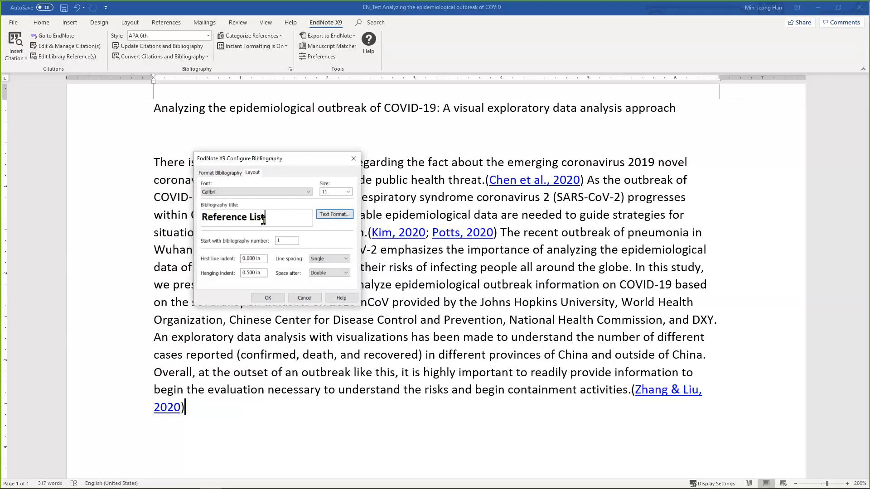
- Set the space after bibliography entries to Single, apply the layout and check the reformatted reference list
left_click(323, 273)
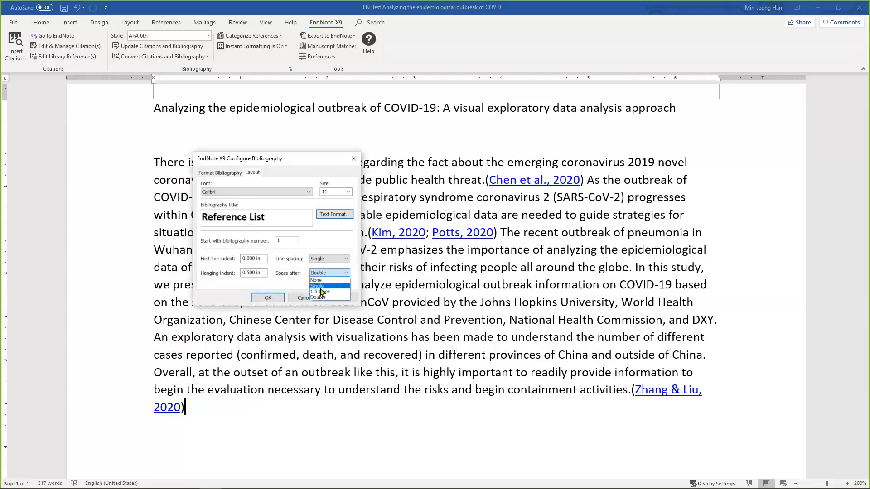
left_click(316, 286)
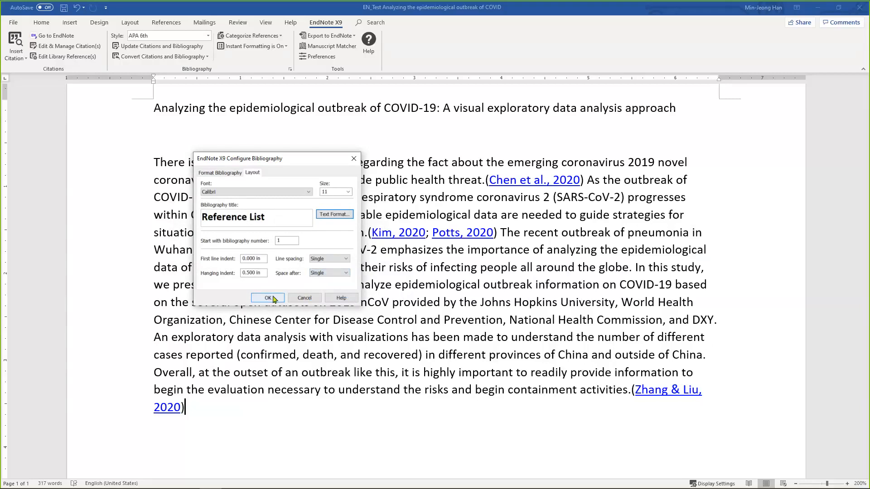
left_click(268, 297)
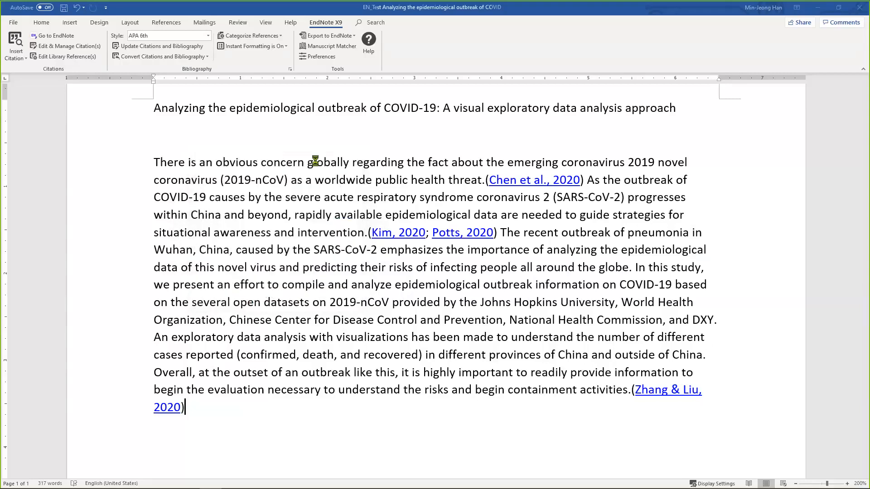
scroll(490, 323, "down", 6)
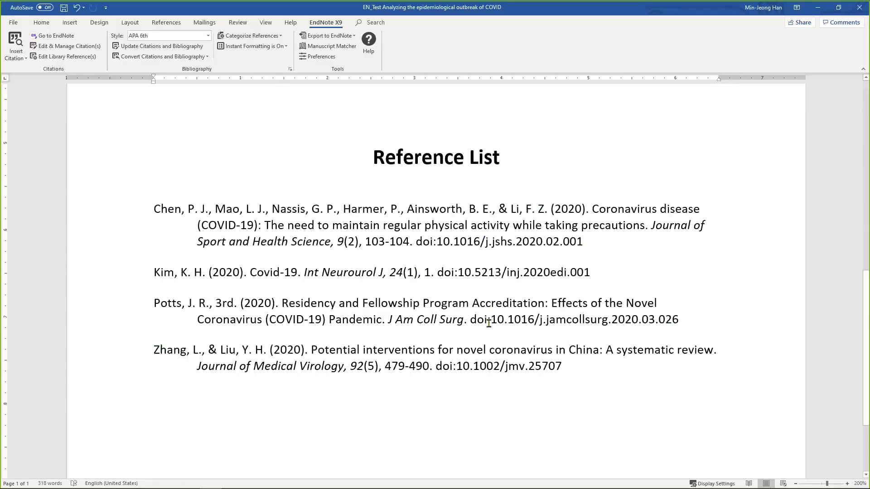
left_click_drag(358, 154, 687, 266)
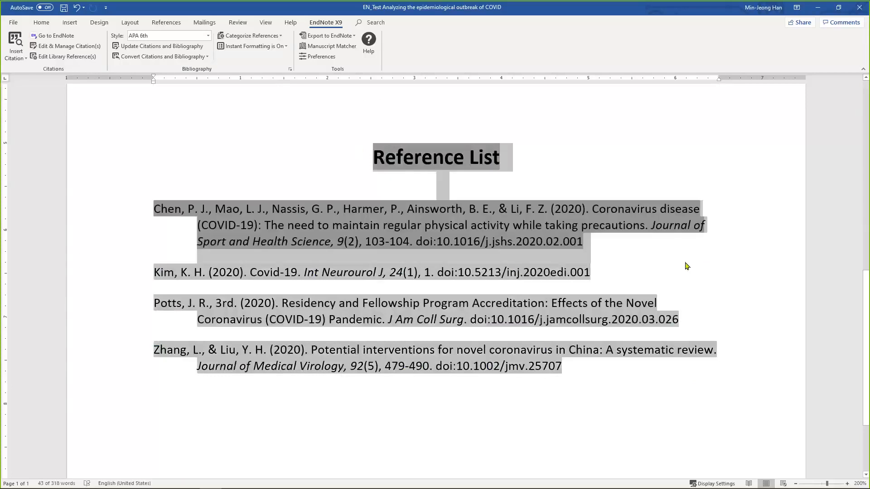
left_click(682, 257)
scroll(681, 258, "up", 4)
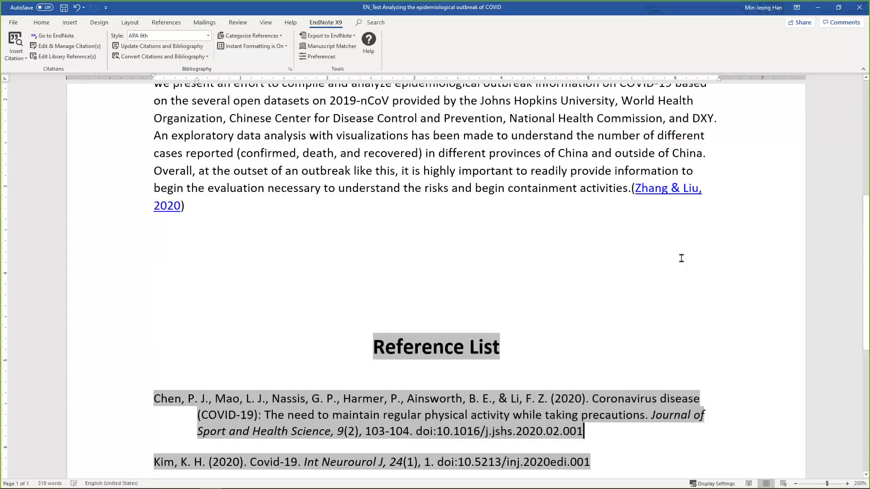
scroll(681, 258, "up", 4)
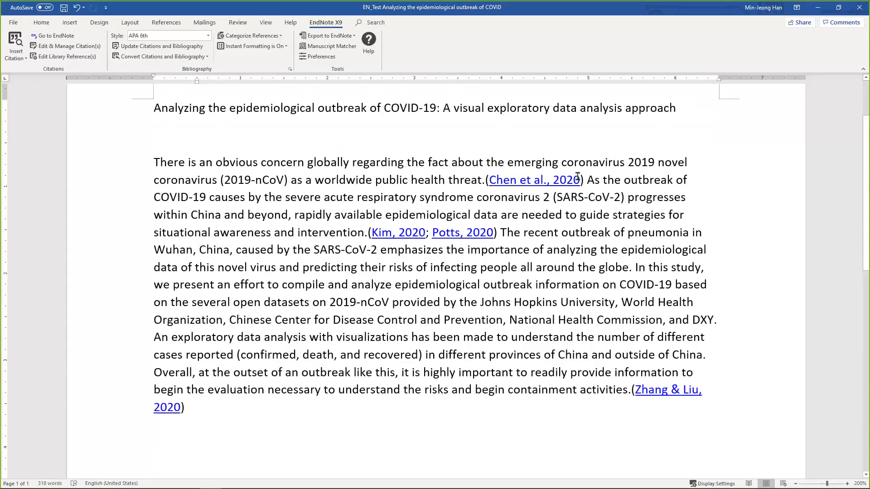
left_click_drag(577, 175, 502, 177)
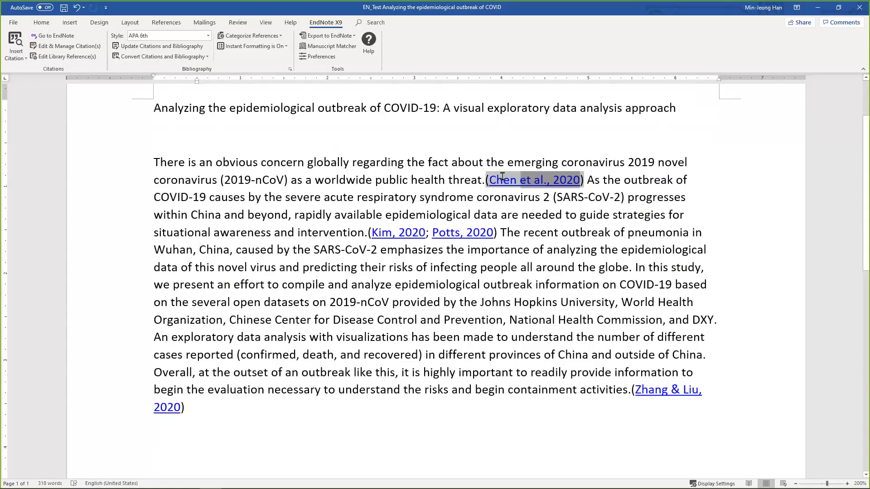
left_click_drag(502, 177, 325, 180)
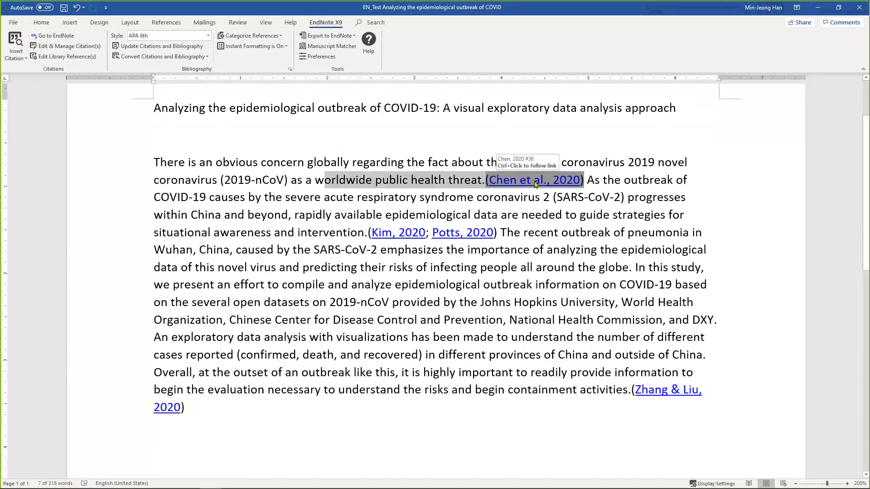
left_click(586, 176)
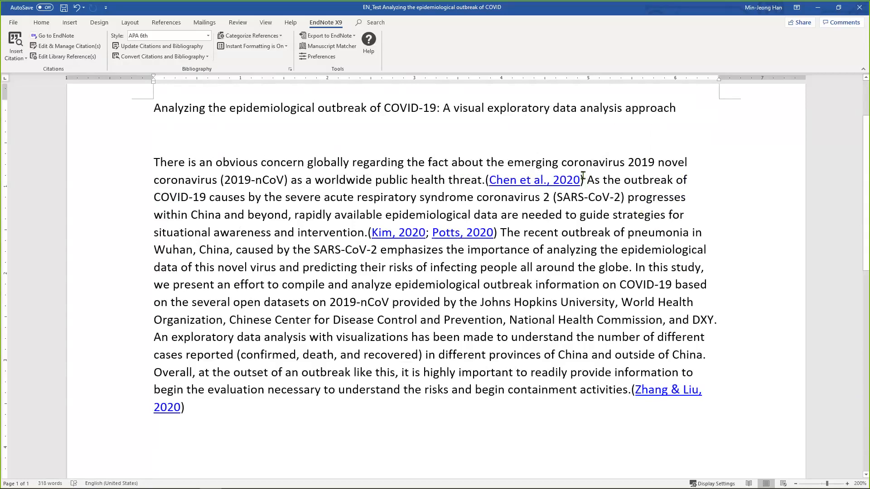
- Remove the citation after "worldwide public health threat." through EndNote's citation management and check the updated text and Reference List
left_click(510, 178)
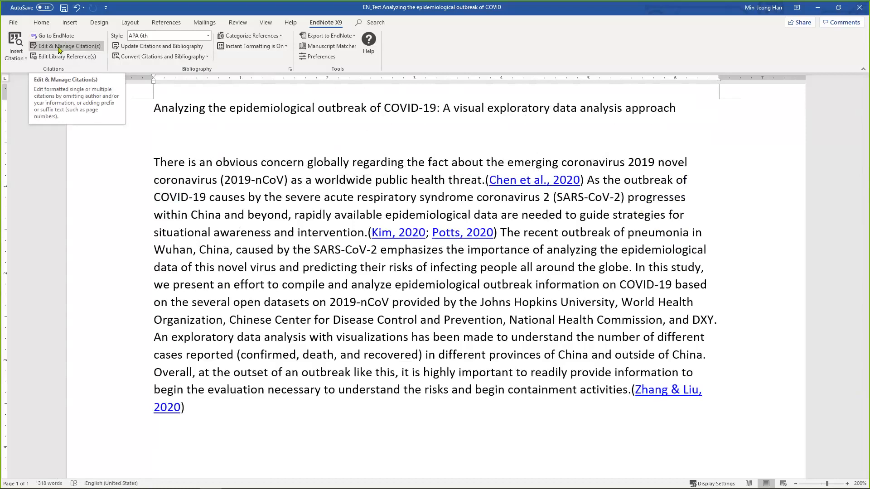
left_click(59, 47)
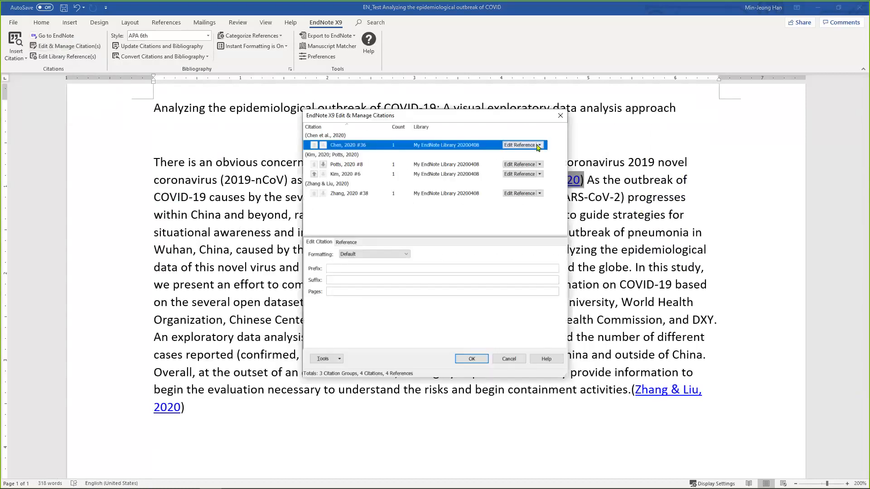
left_click(539, 146)
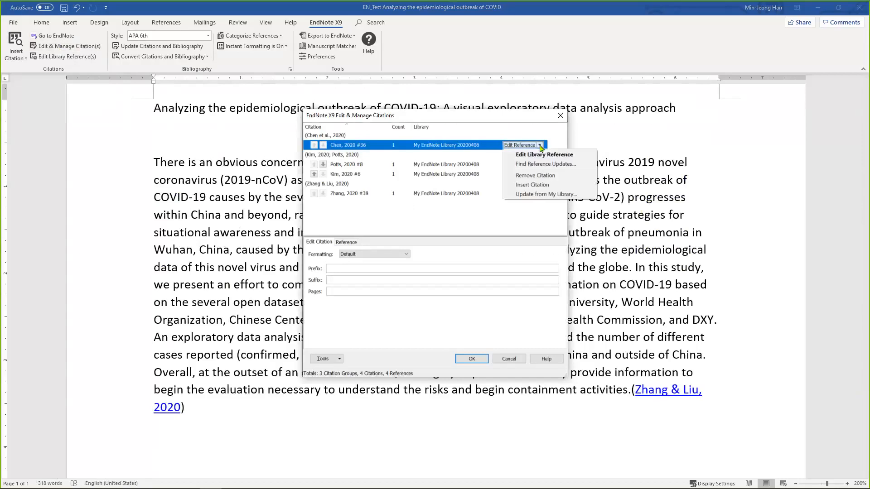
left_click(547, 176)
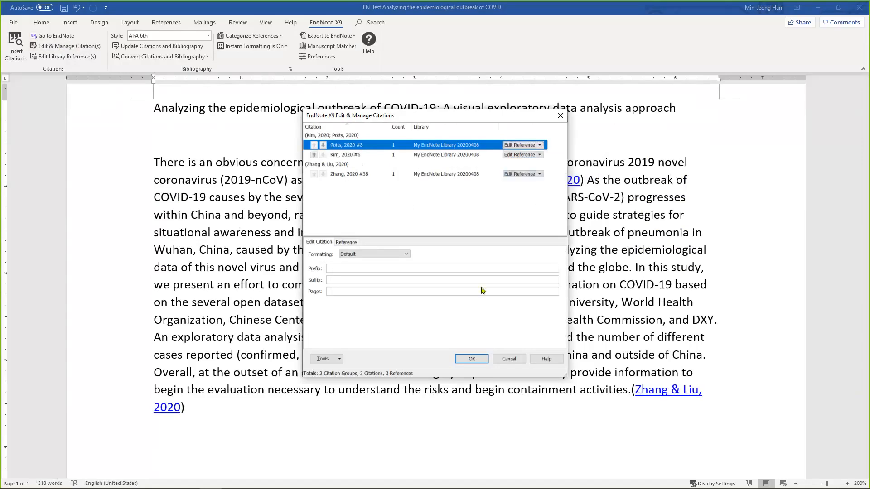
left_click(469, 361)
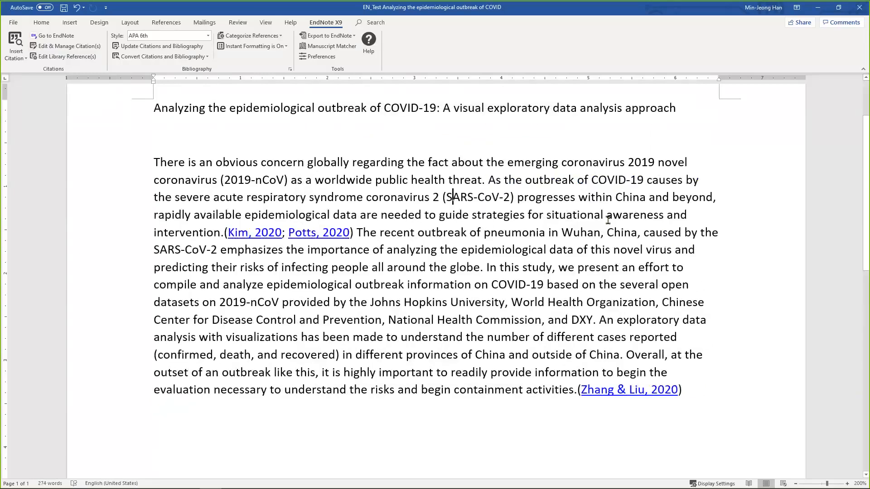
scroll(608, 220, "down", 7)
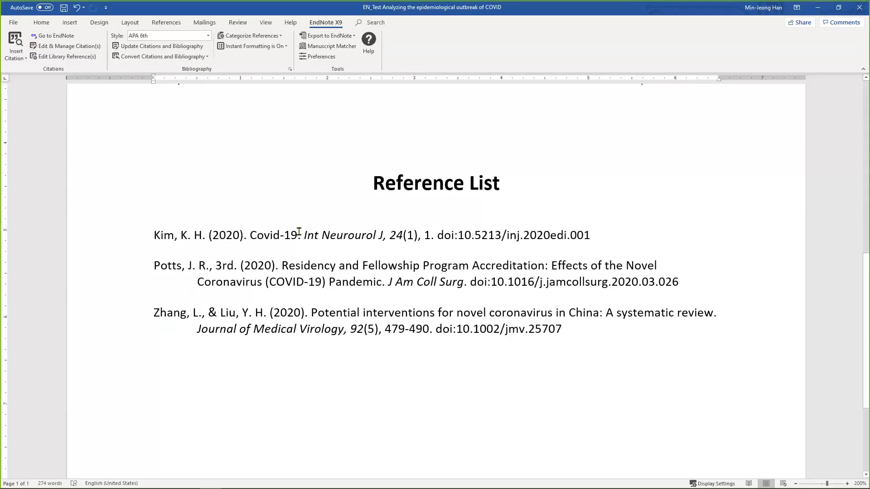
scroll(298, 231, "up", 7)
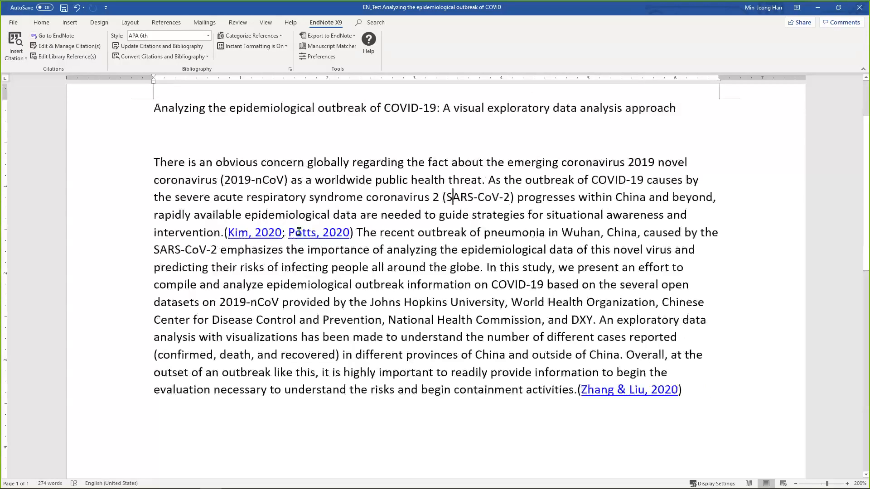
scroll(299, 231, "down", 6)
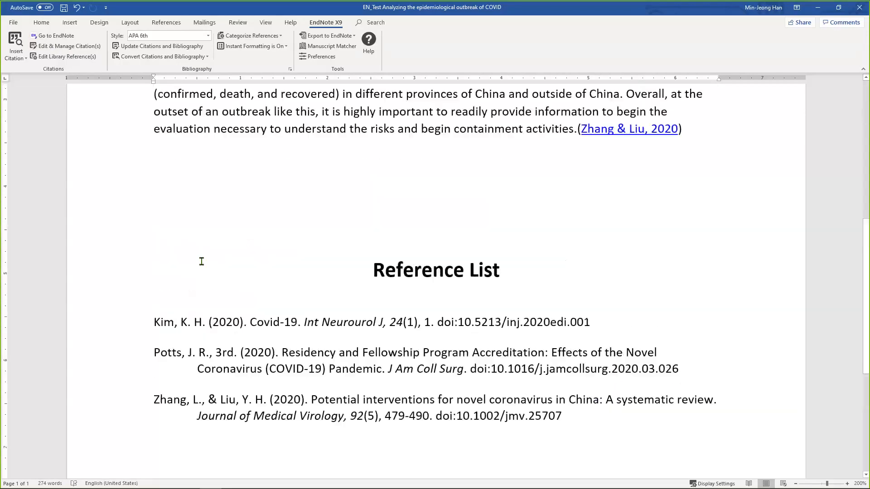
- Change the EndNote output style to BMJ and review the reformatted in-text citations and Reference List
left_click(176, 36)
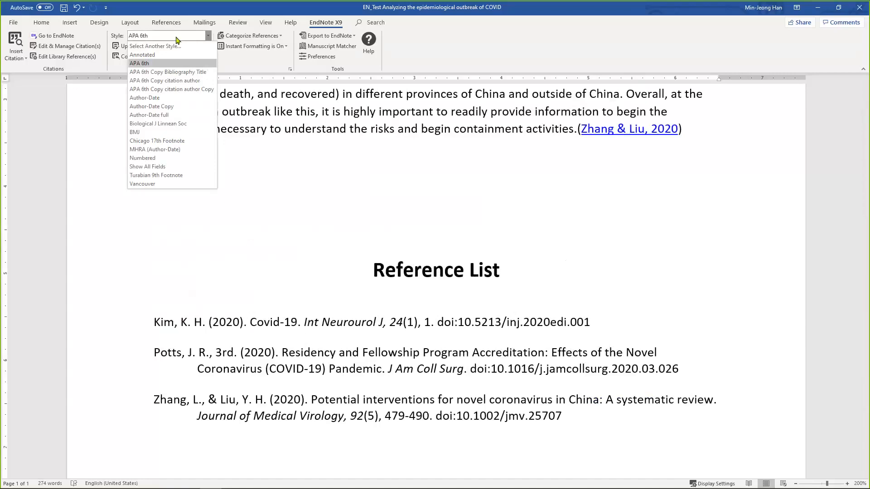
left_click(163, 131)
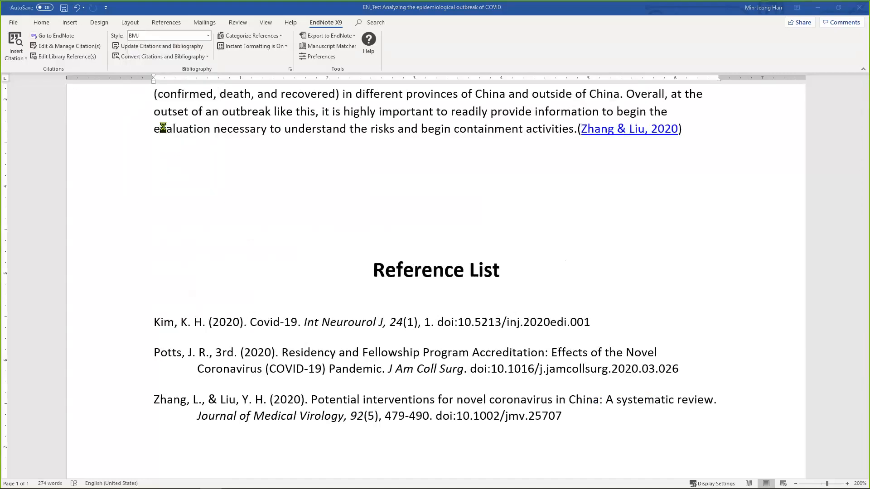
scroll(231, 168, "up", 2)
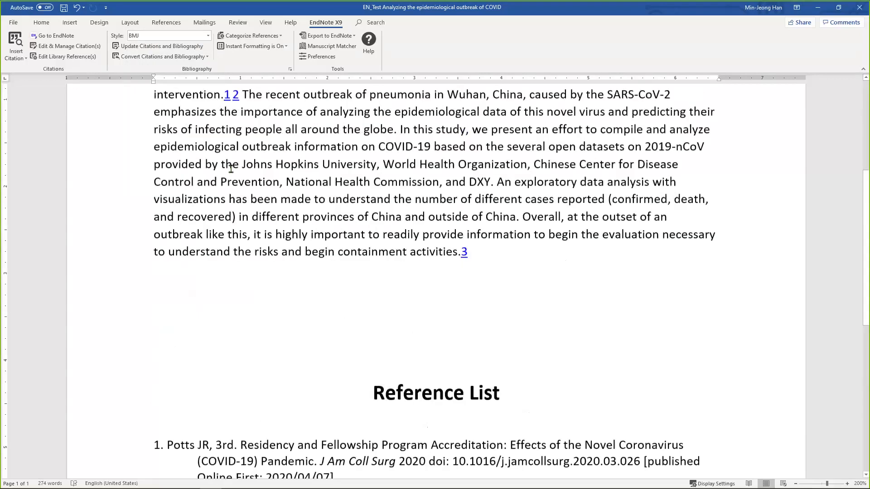
scroll(235, 200, "up", 3)
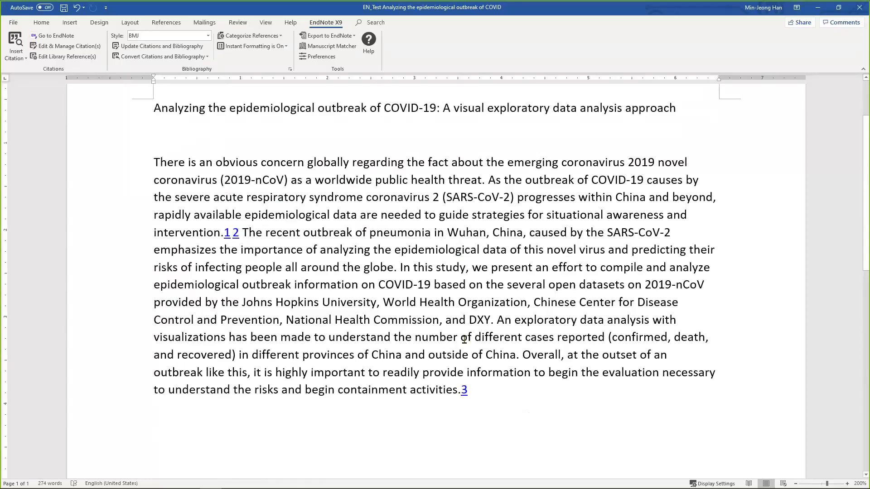
scroll(464, 338, "down", 6)
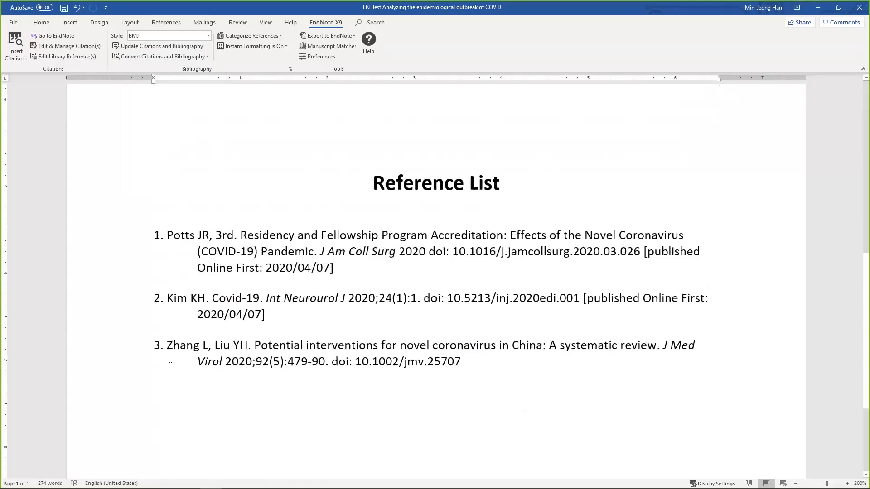
scroll(171, 359, "up", 5)
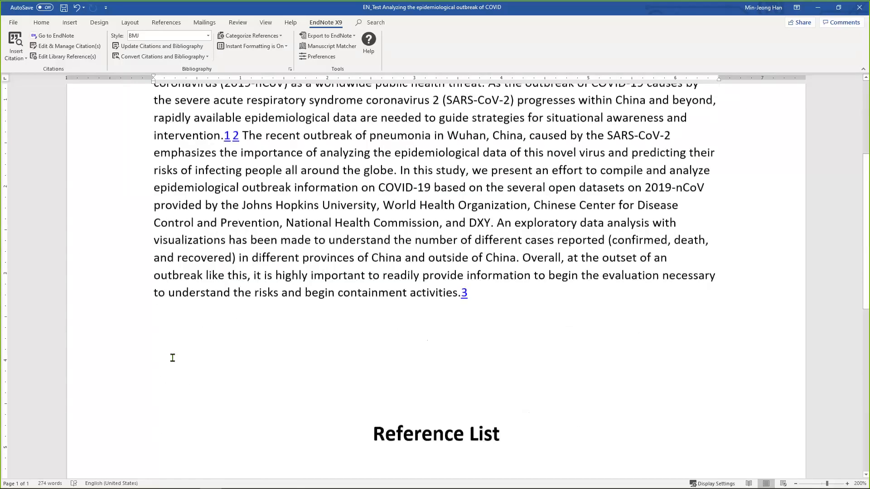
scroll(172, 358, "up", 4)
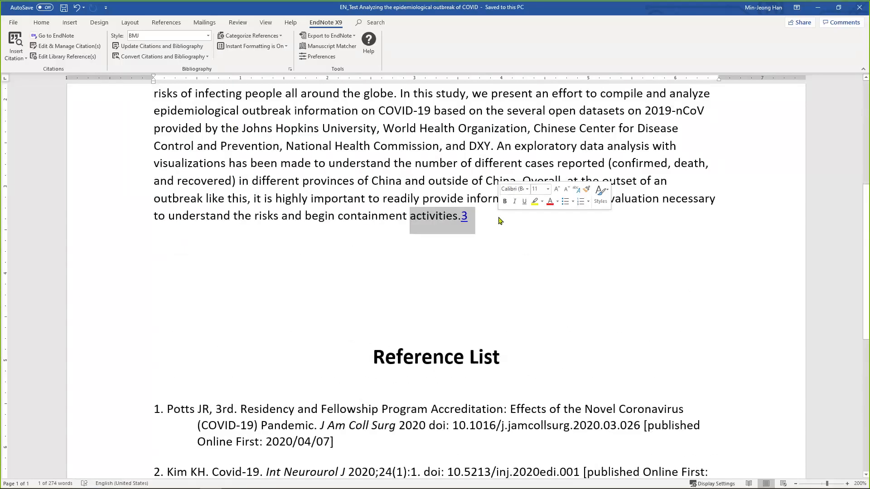
scroll(500, 220, "up", 4)
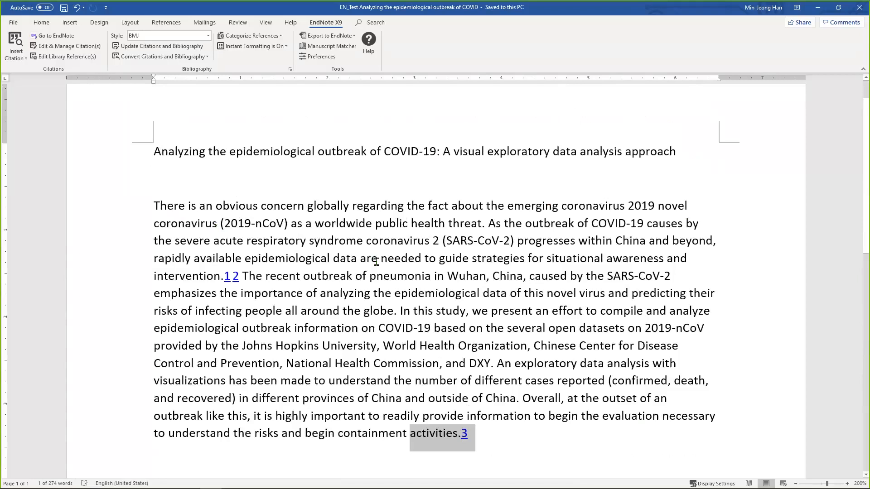
- Convert the citations and bibliography to plain text in a new document copy and save it in Documents as "EN Plain Text"
left_click(191, 59)
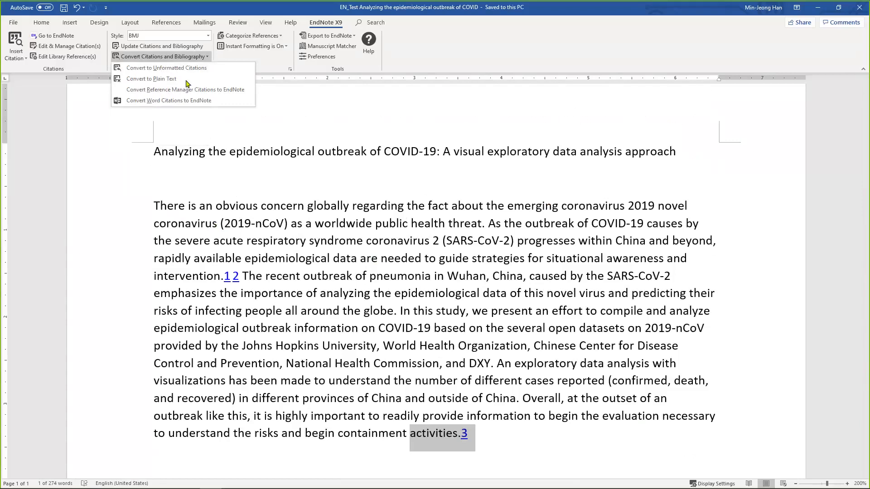
left_click(188, 81)
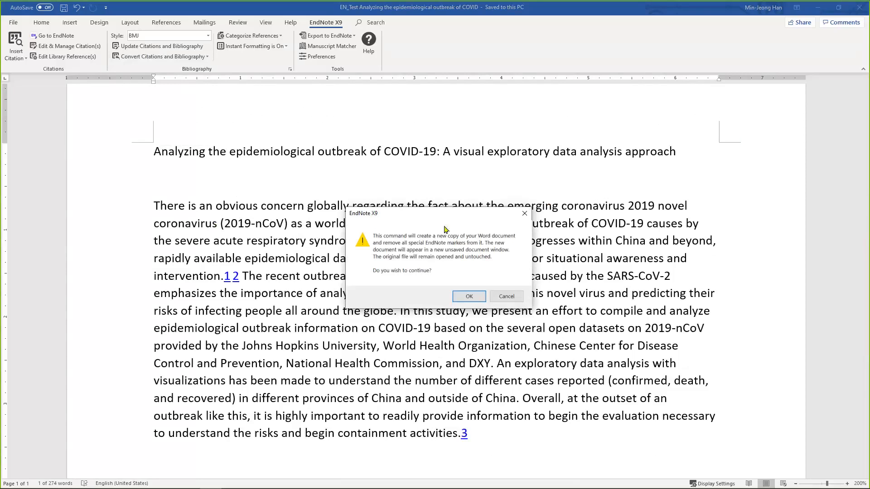
left_click(469, 297)
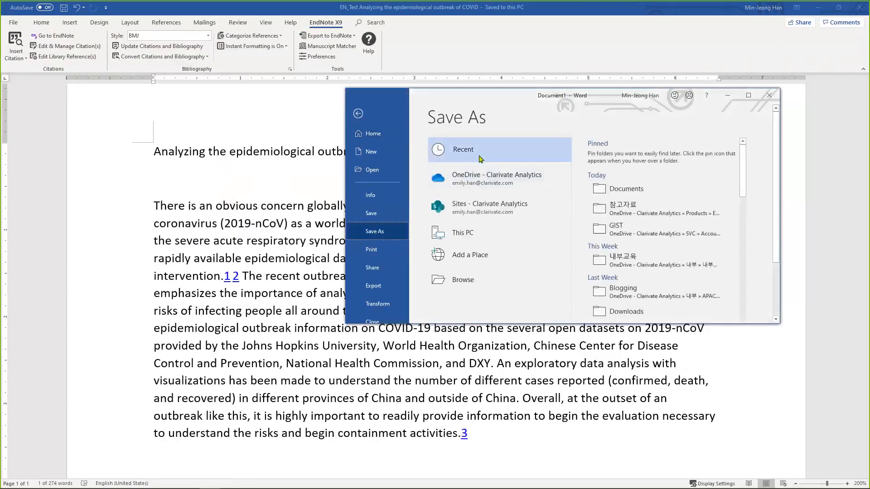
left_click(606, 187)
left_click(612, 153)
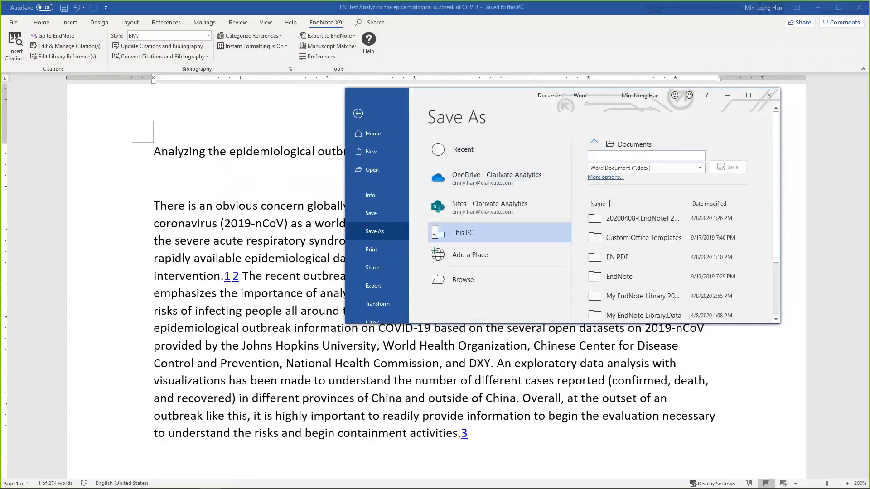
type("EN Plain Text")
left_click(737, 171)
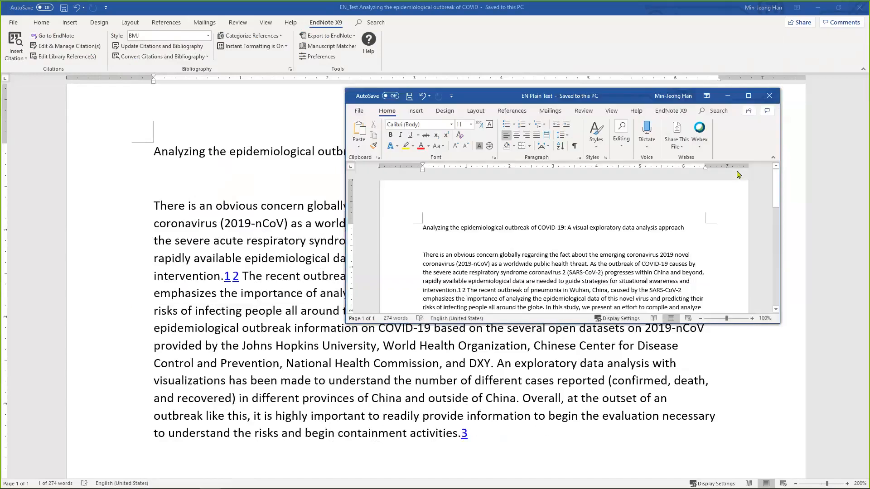
left_click_drag(614, 101, 597, 91)
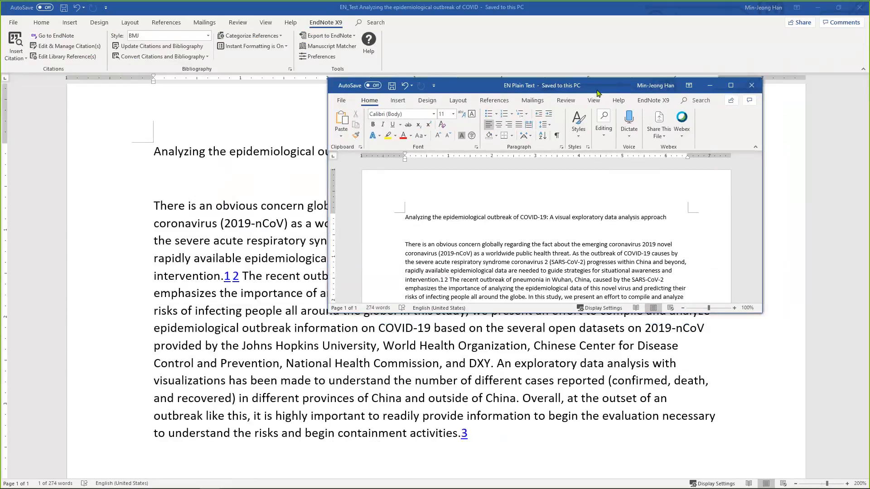
- Return to the original manuscript and examine its linked in-text citations and Reference List
left_click(239, 227)
scroll(255, 228, "down", 4)
scroll(458, 249, "down", 3)
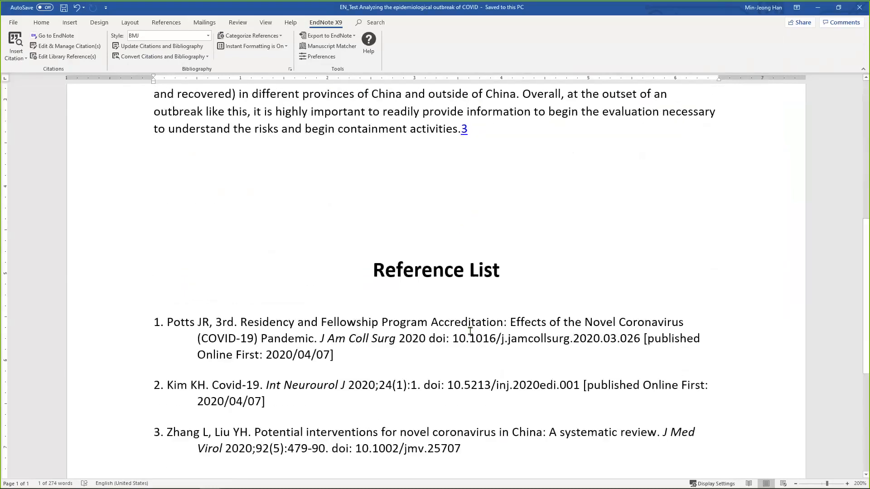
scroll(489, 333, "up", 1)
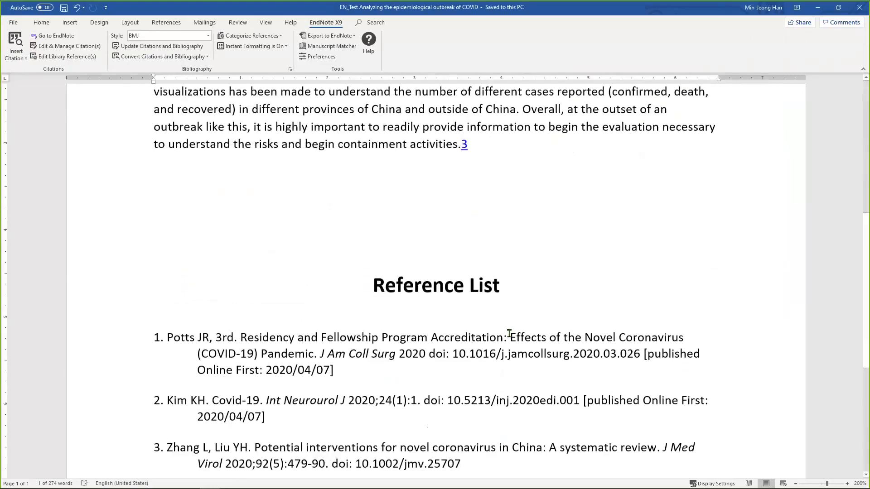
scroll(509, 333, "up", 8)
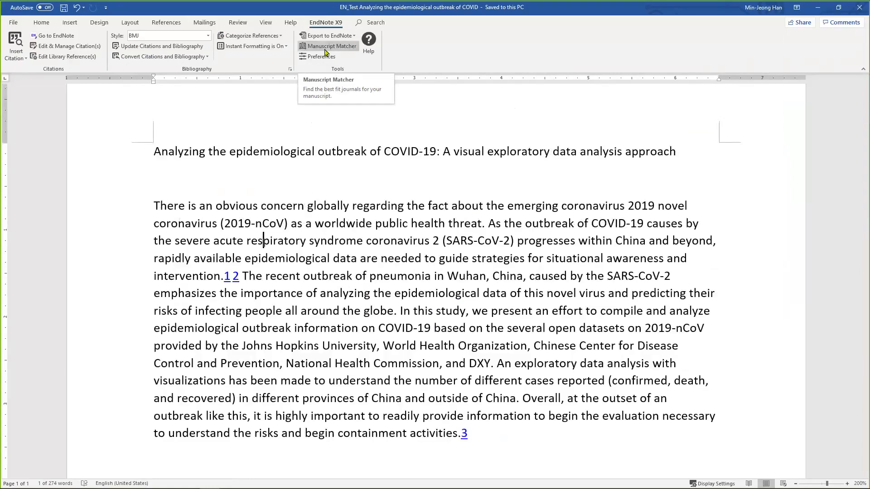
scroll(300, 135, "up", 1)
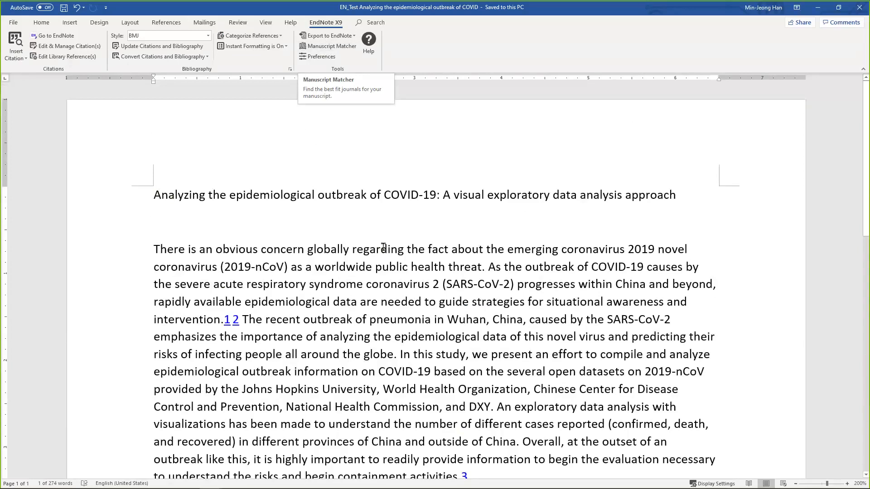
scroll(383, 247, "down", 1)
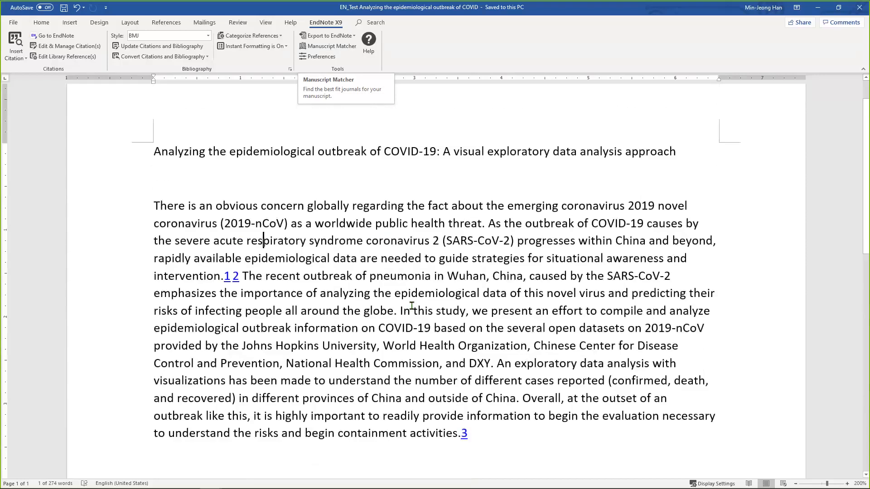
scroll(411, 305, "up", 1)
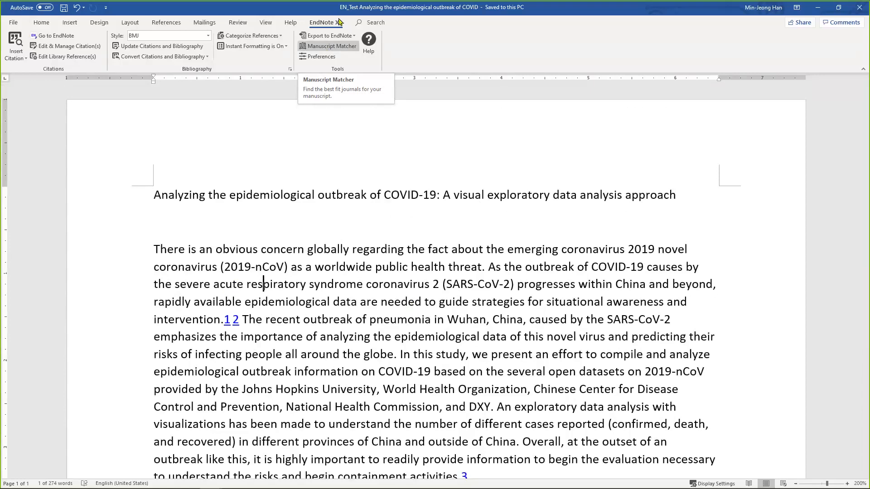
- Launch Manuscript Matcher for the manuscript and check which document's citations are included in the journal search
left_click(329, 47)
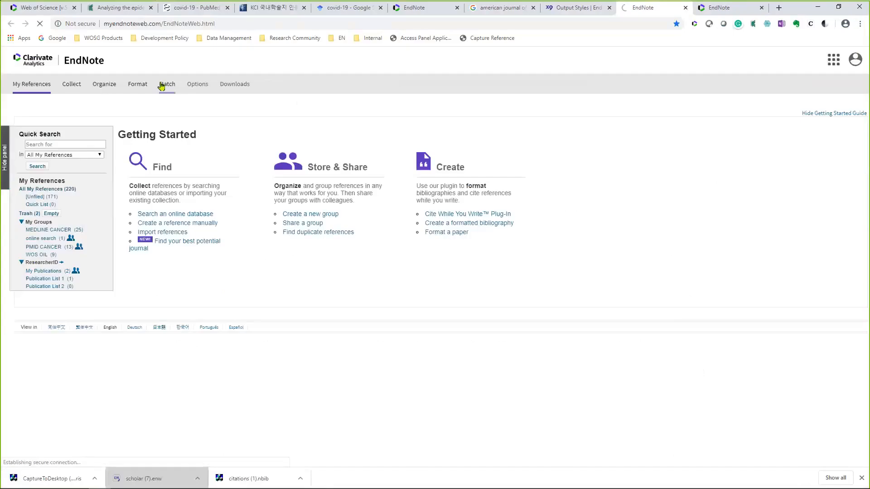
left_click(162, 86)
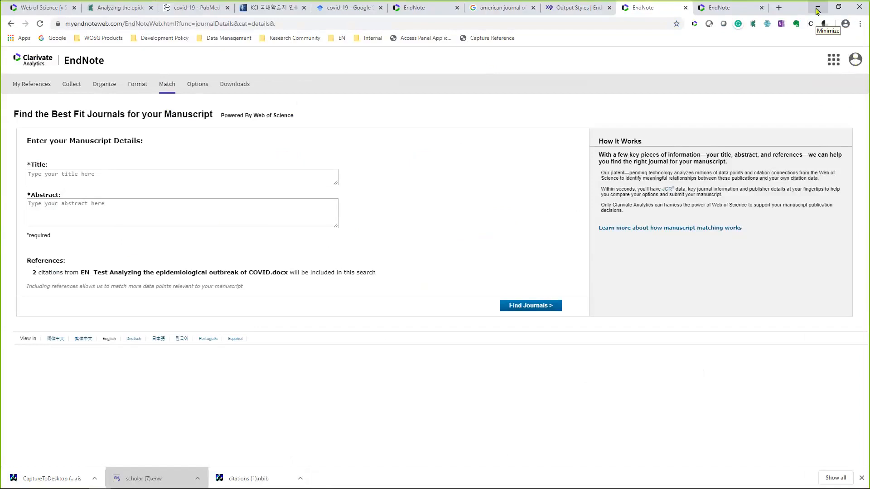
left_click(817, 9)
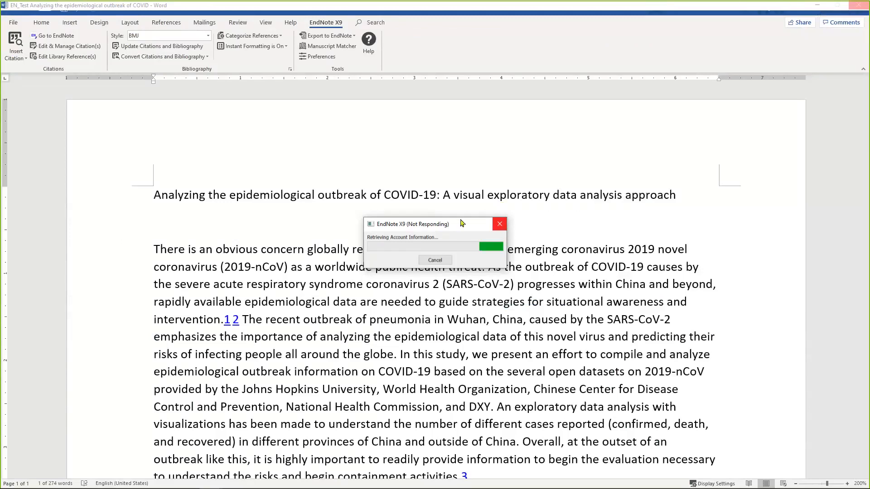
left_click_drag(461, 222, 430, 181)
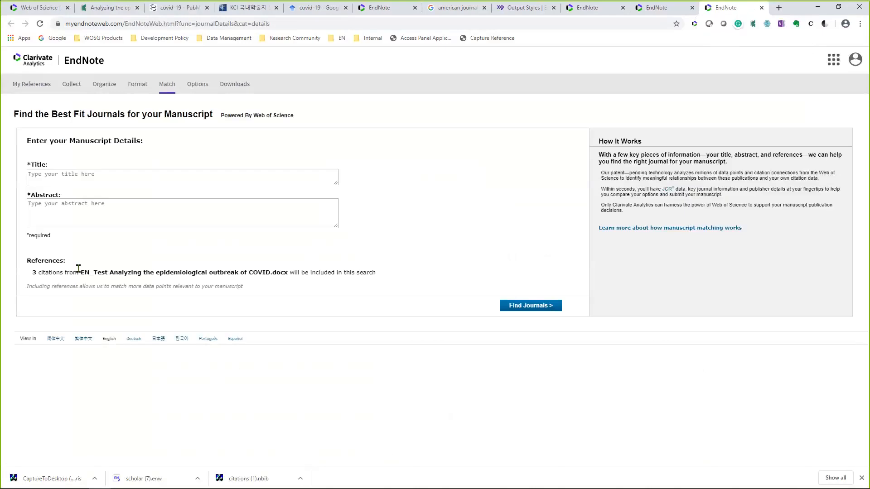
left_click_drag(81, 271, 288, 272)
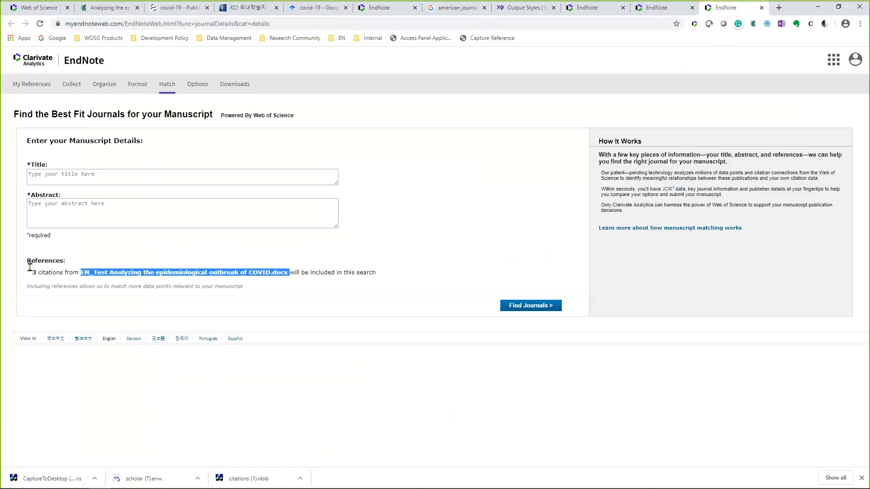
- Copy the manuscript title "Analyzing the epidemiological outbreak of COVID-19: A visual exploratory data analysis approach" from Word into the journal search's Title field
key("alt")
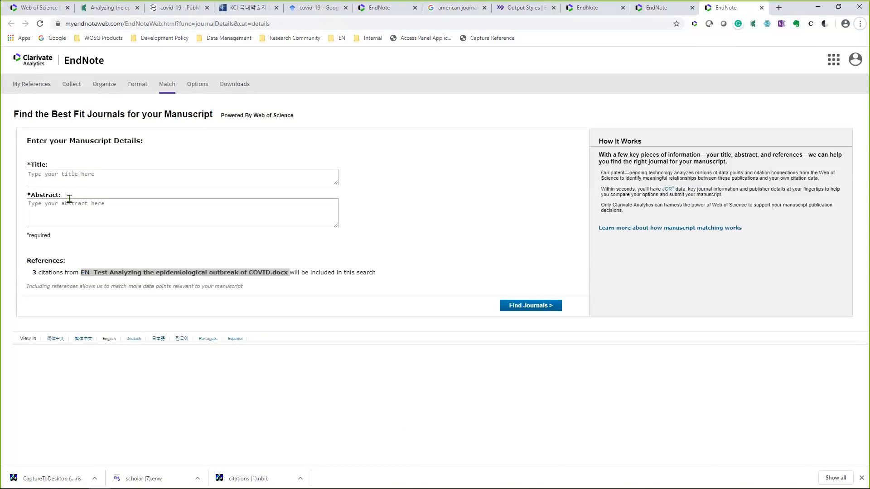
key("alt+Tab")
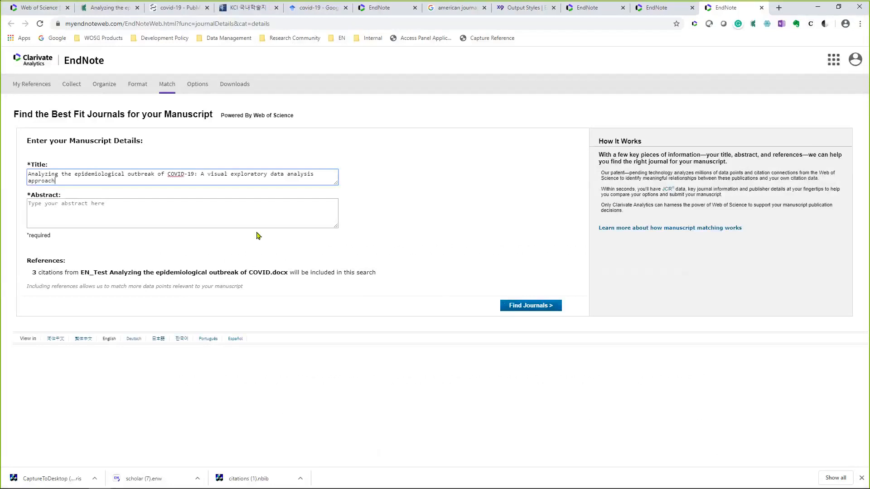
- Copy the manuscript's opening text in Word, from "There is an obvious concern" through "intervention", into the journal search's Abstract field
key("alt+Tab")
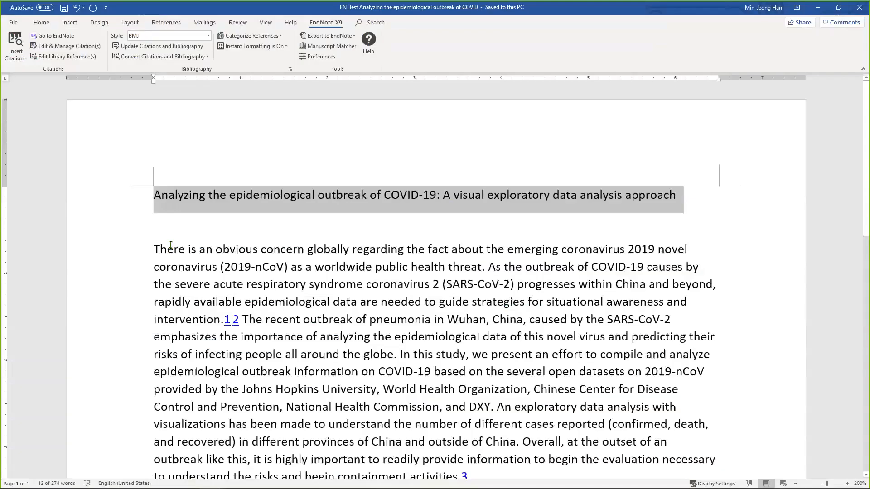
left_click_drag(171, 245, 217, 311)
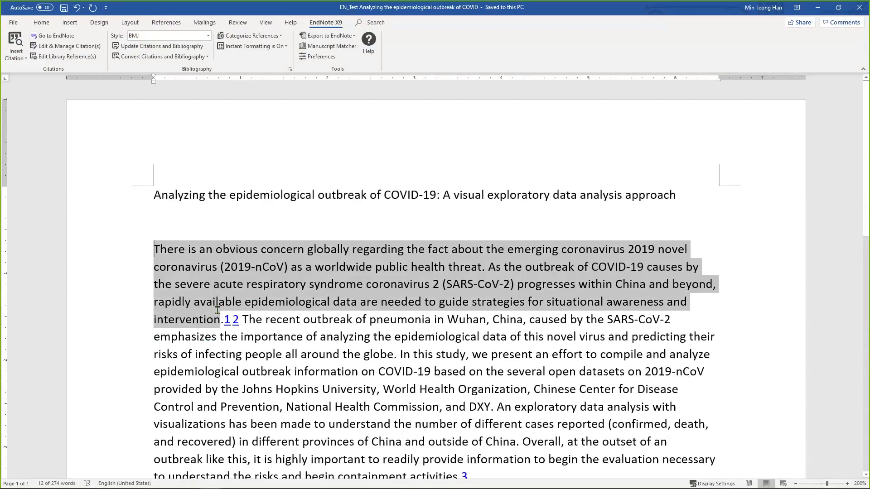
key("ctrl+c")
key("alt+Tab")
key("ctrl+v")
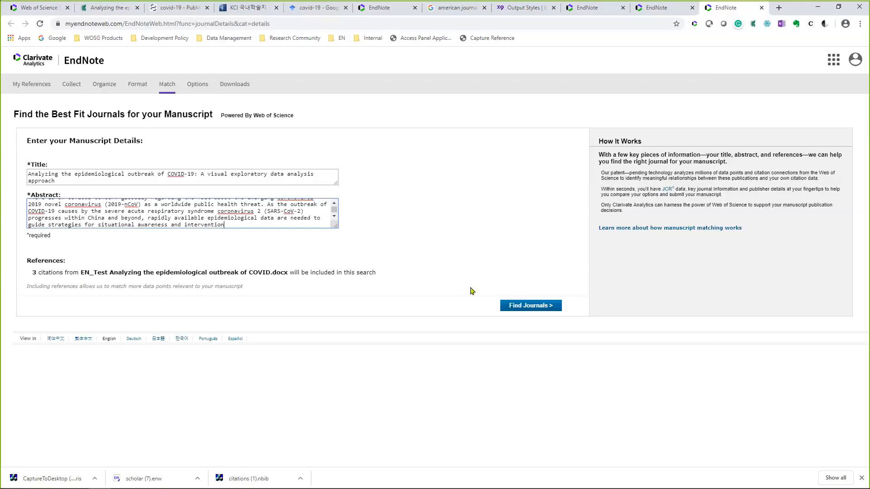
- Find matching journals and expand International Journal of Environmental Research and Public Health to examine its keyword rankings and JCR categories
left_click(518, 307)
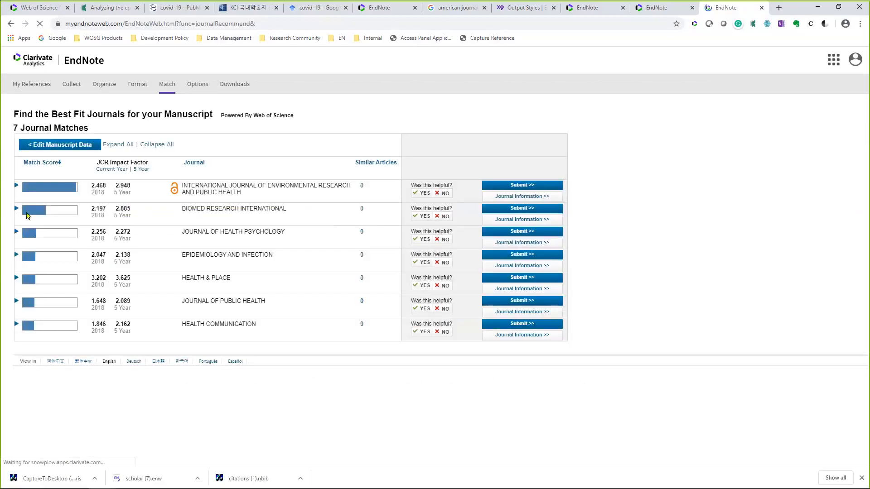
left_click(52, 188)
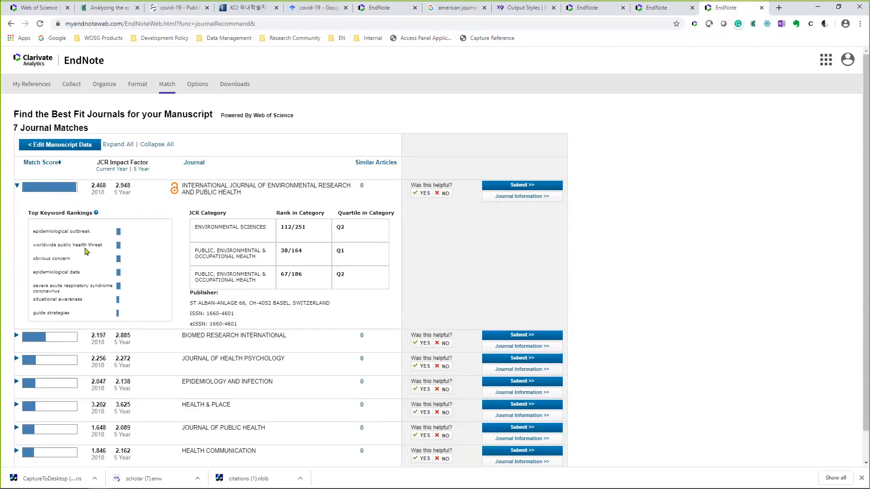
scroll(79, 279, "down", 1)
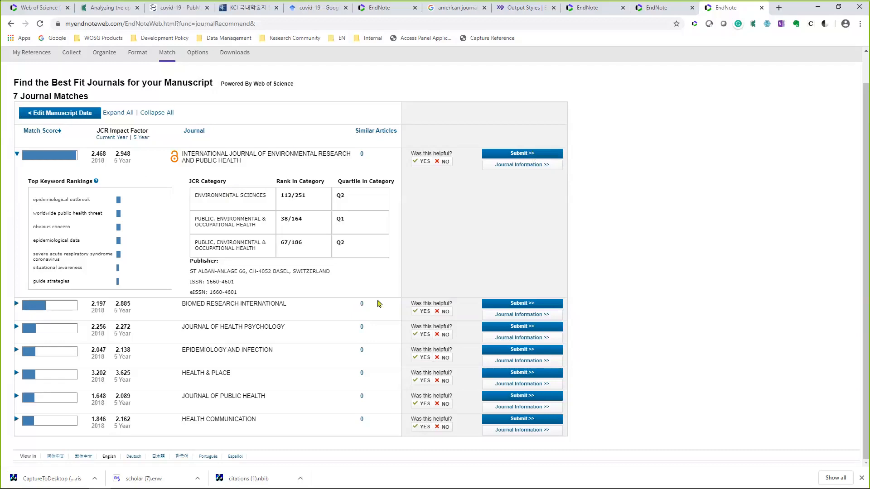
- Switch to the PowerPoint training deck and review the reference-creation slides on Online Search, Import and Capture Reference
key("alt+Tab")
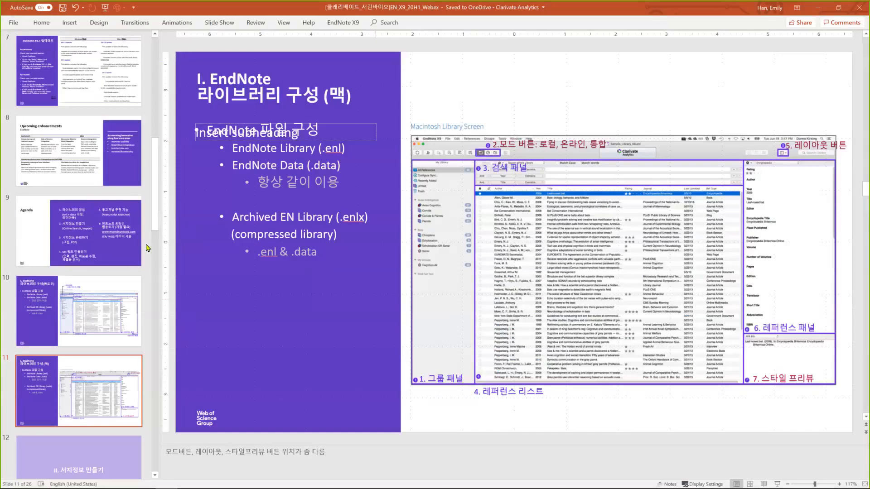
key("Down")
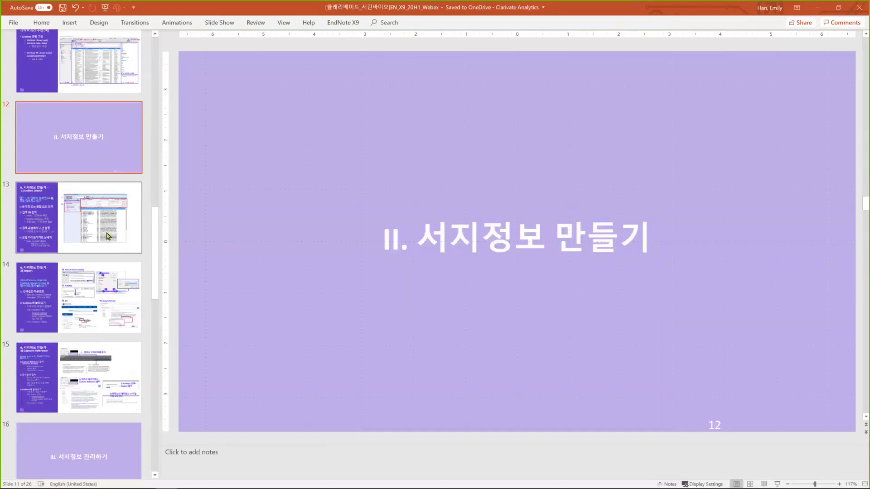
left_click(108, 236)
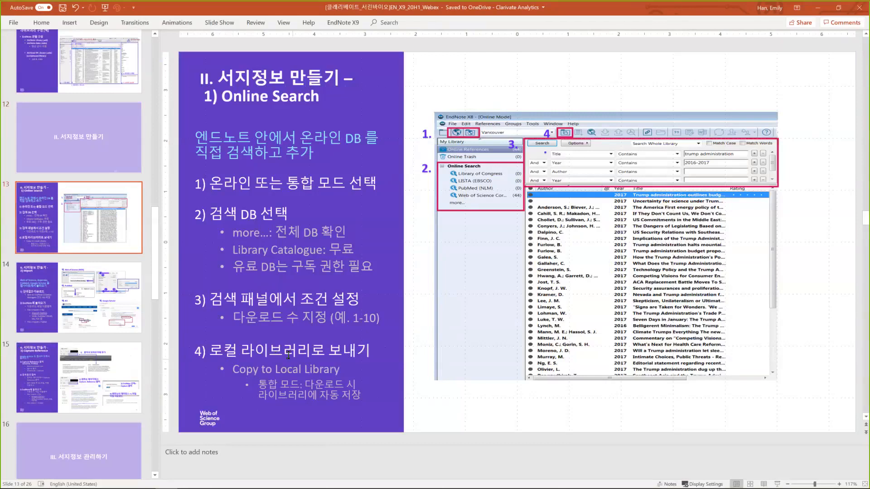
scroll(288, 355, "down", 1)
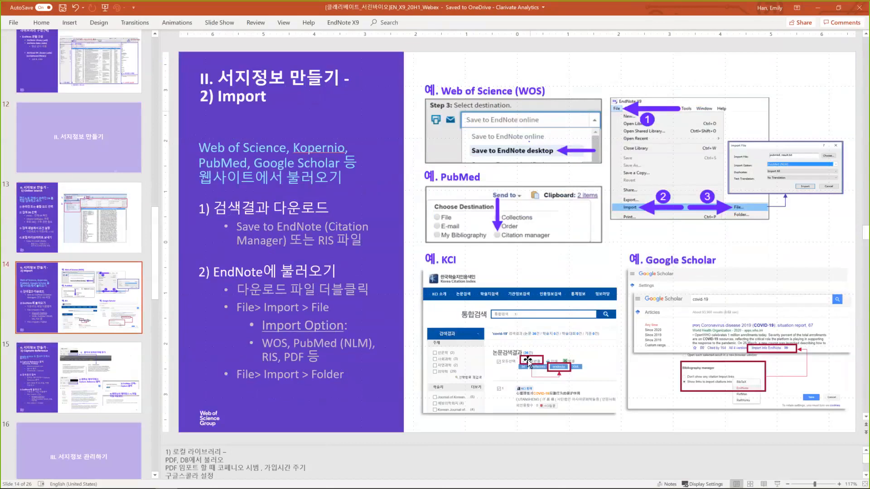
scroll(507, 446, "up", 3)
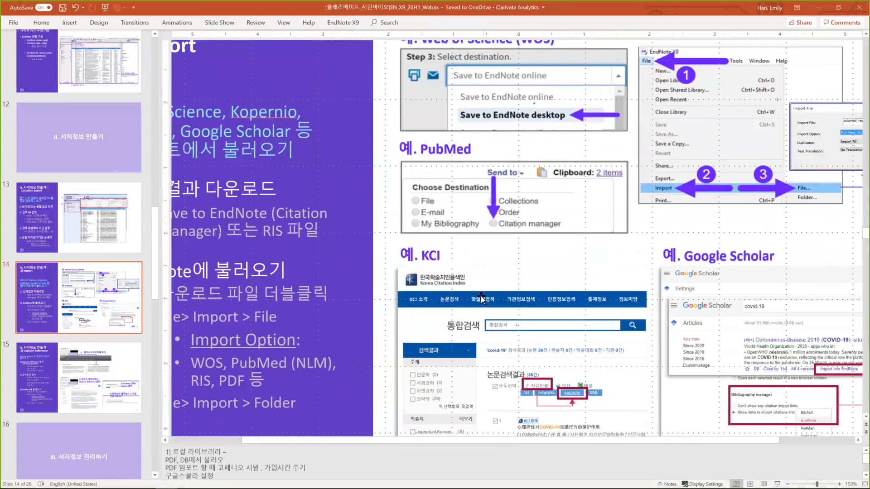
scroll(482, 299, "down", 1)
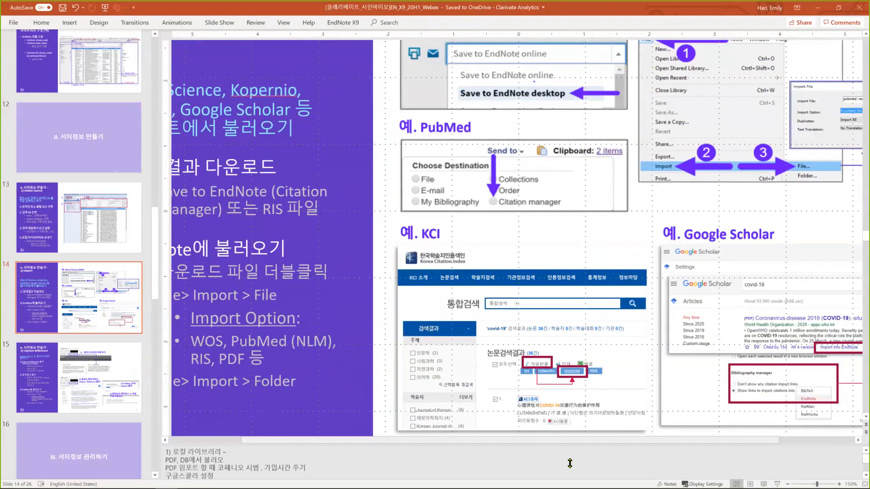
left_click_drag(570, 464, 570, 478)
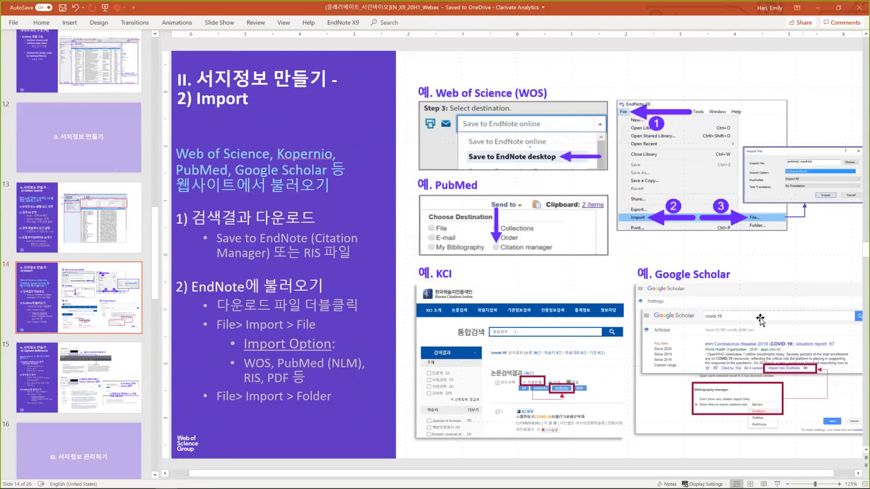
left_click(76, 374)
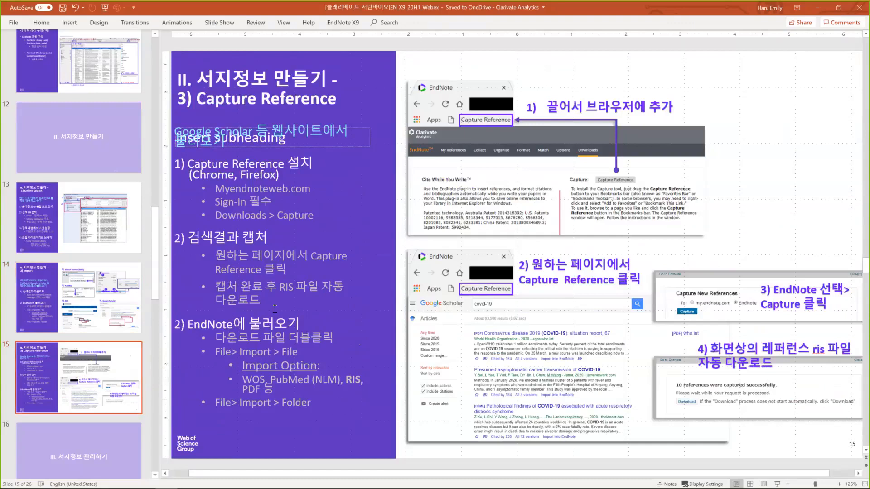
- Start the slide show from the Capture Reference slide and advance to the slide on using groups to manage references
key("shift+F5")
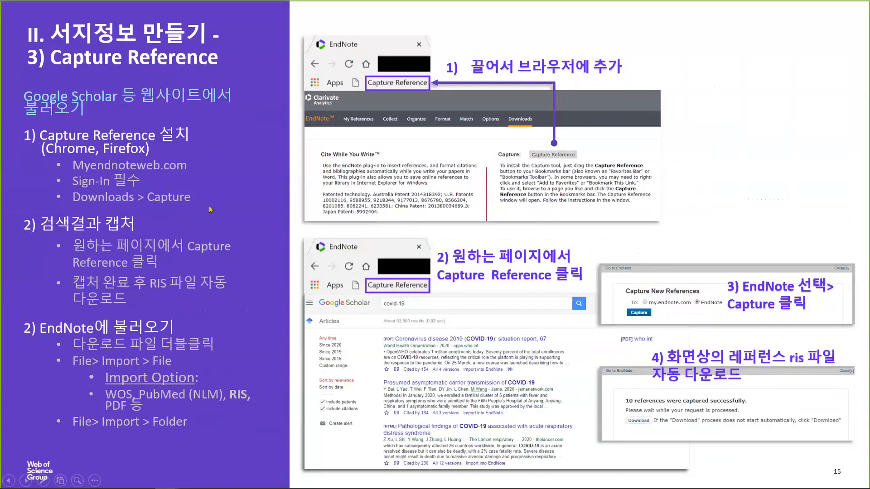
left_click(211, 210)
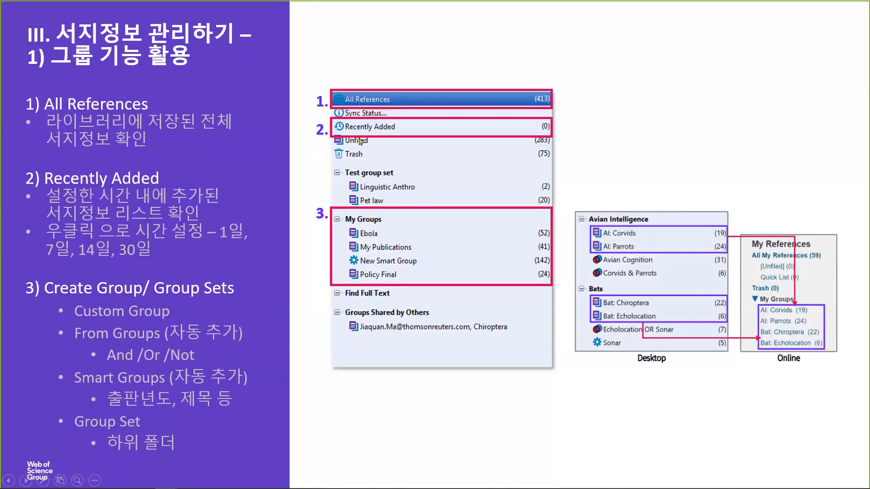